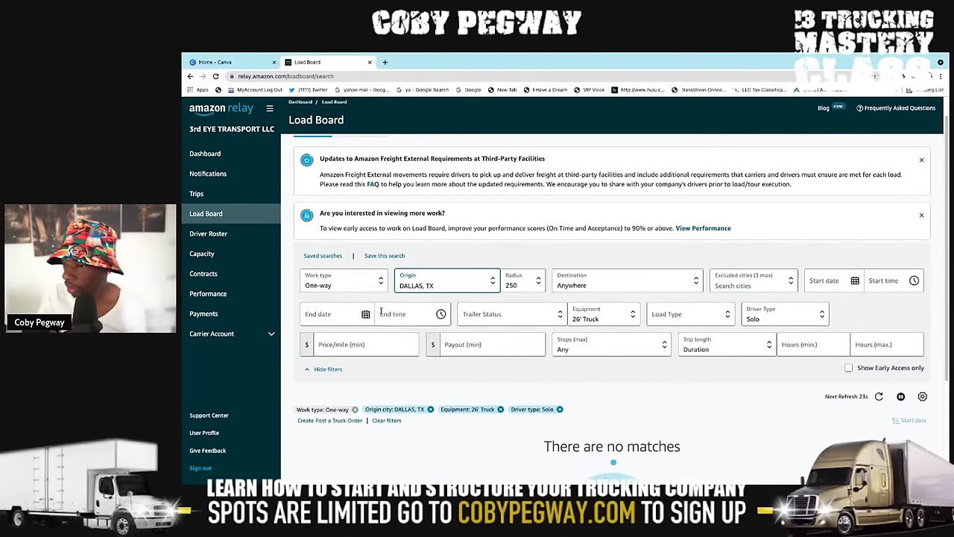
- Search the load board for 26' Truck loads with Memphis, TN as the origin and review the similar matches
scroll(382, 312, "down", 1)
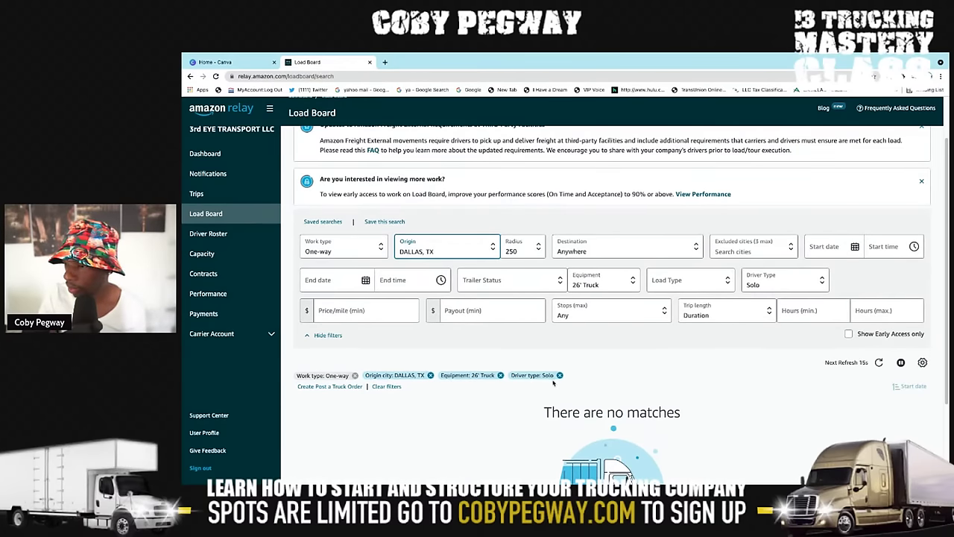
left_click(675, 287)
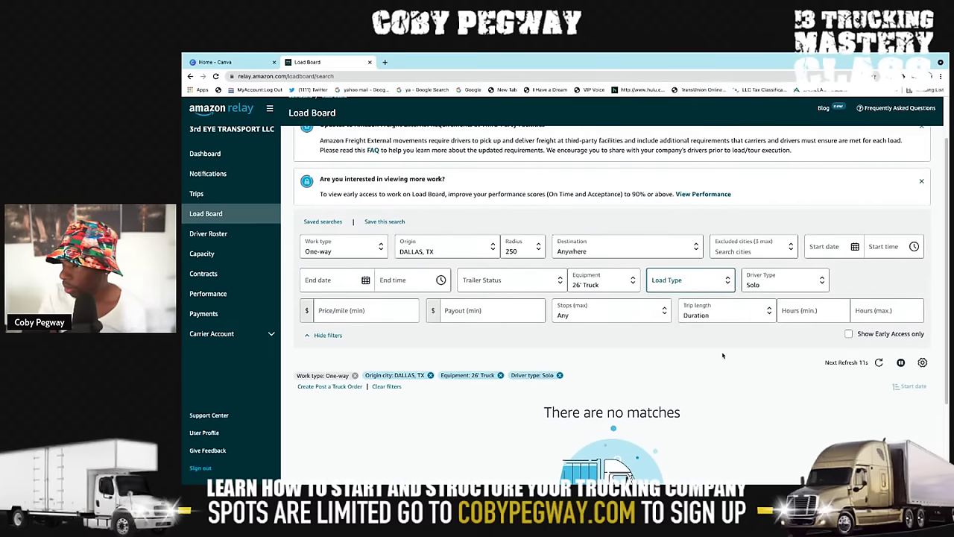
left_click(439, 250)
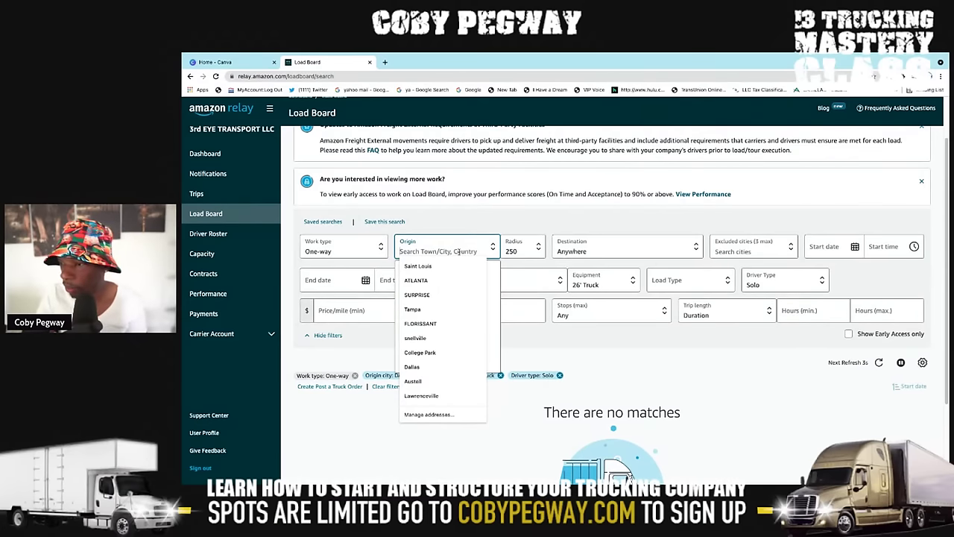
type("mem")
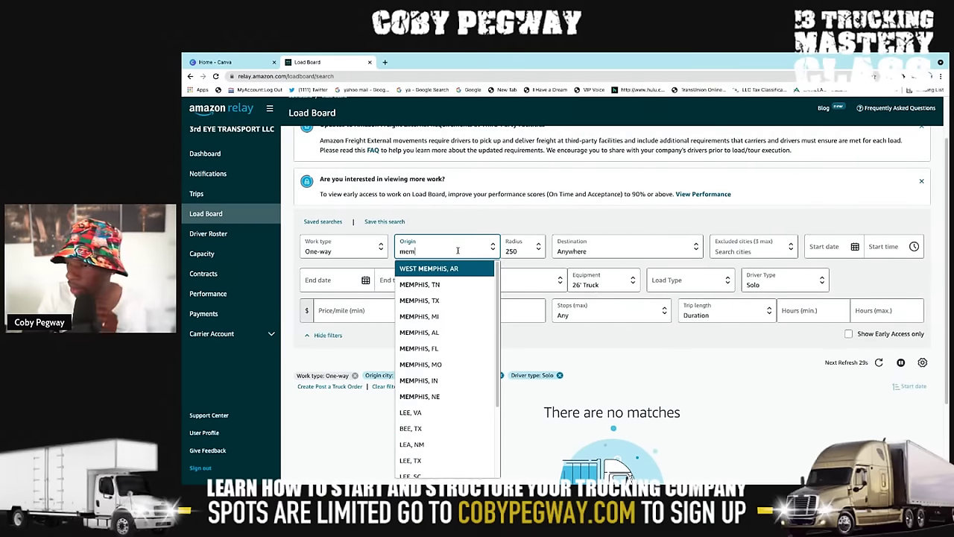
left_click(437, 286)
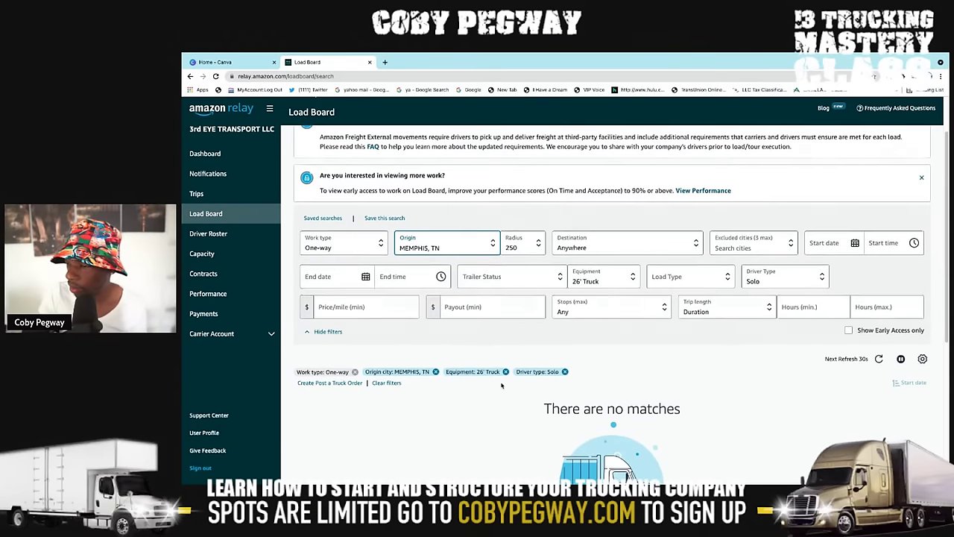
scroll(471, 385, "down", 4)
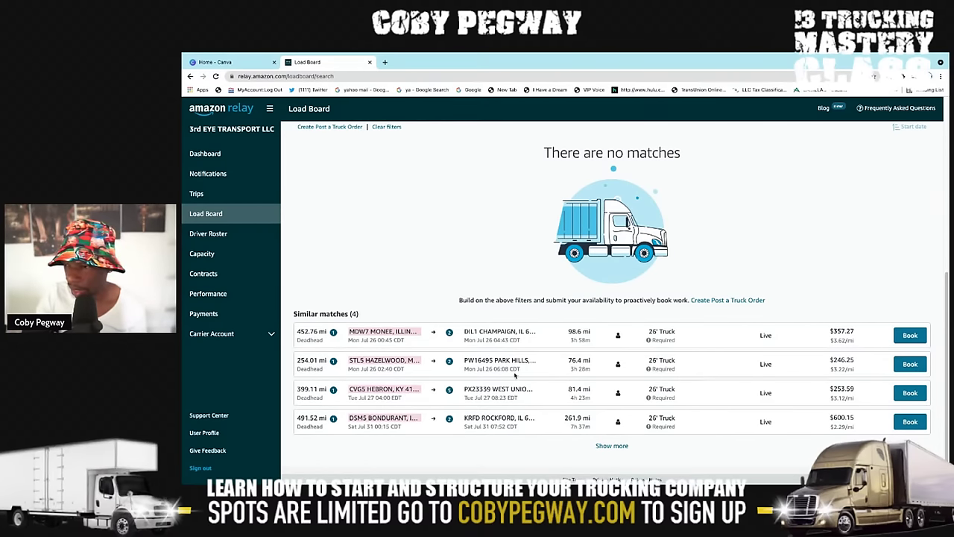
- Change the search origin to Baton Rouge, LA and check the load results
scroll(380, 328, "up", 5)
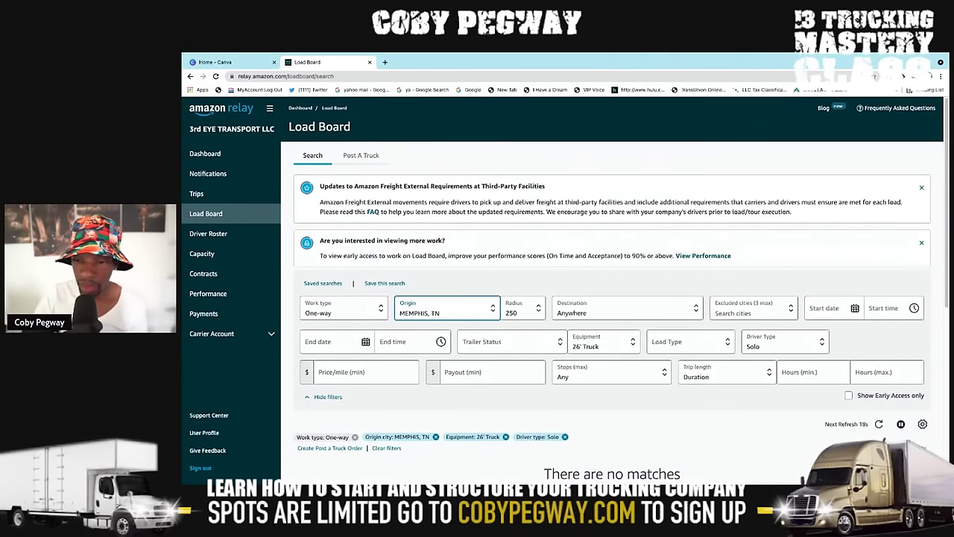
left_click(417, 313)
type("ba")
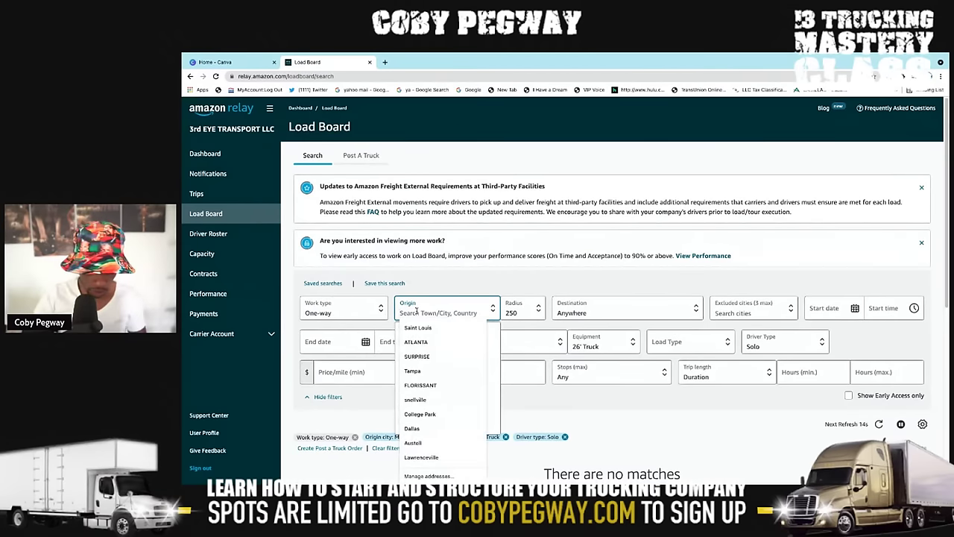
type("ton")
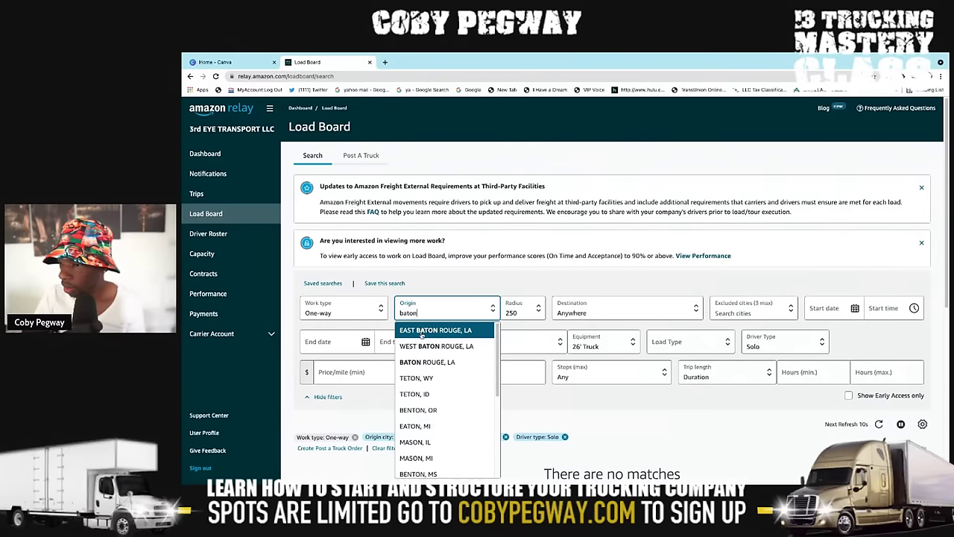
left_click(424, 361)
scroll(436, 357, "down", 3)
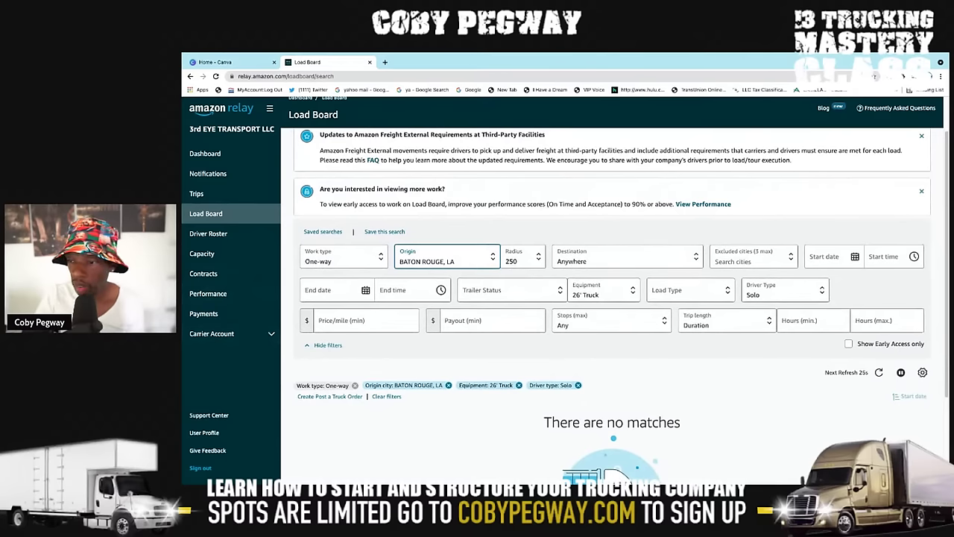
- Switch the search origin to Phoenix, AZ and review the similar matches with their deadhead distances
left_click(443, 262)
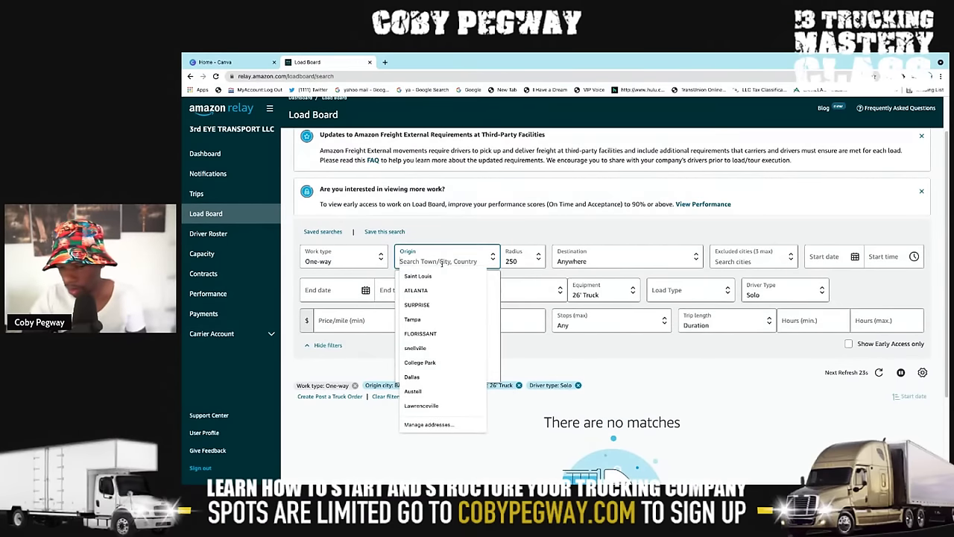
type("phoe")
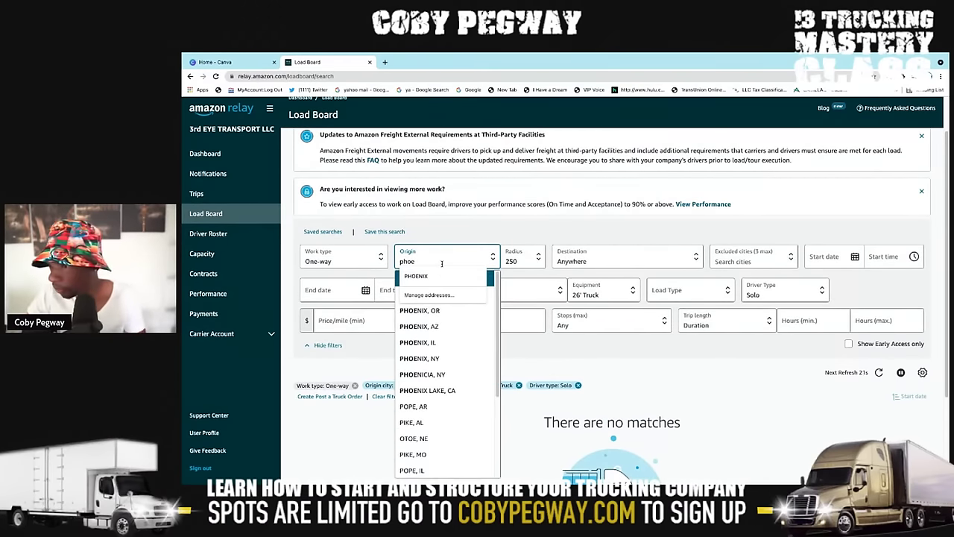
left_click(440, 326)
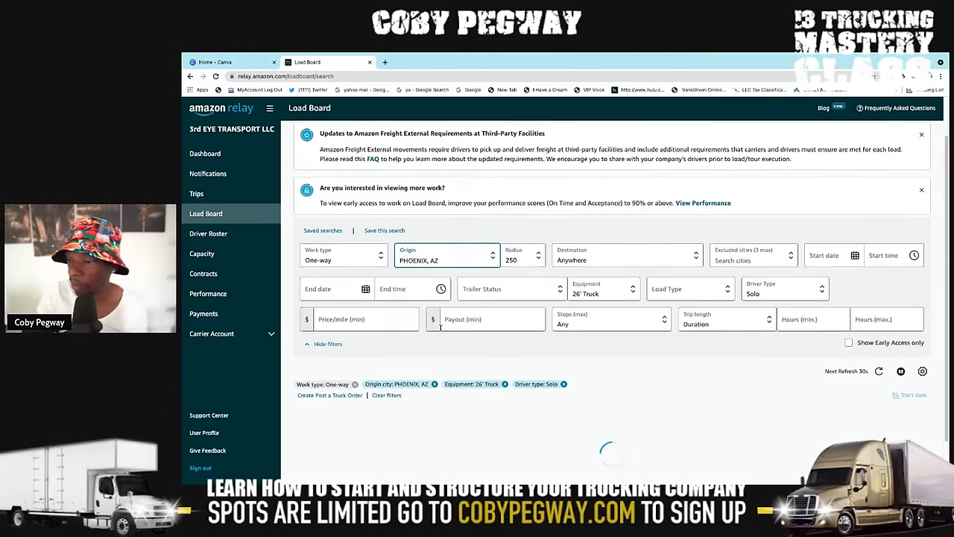
scroll(444, 354, "down", 3)
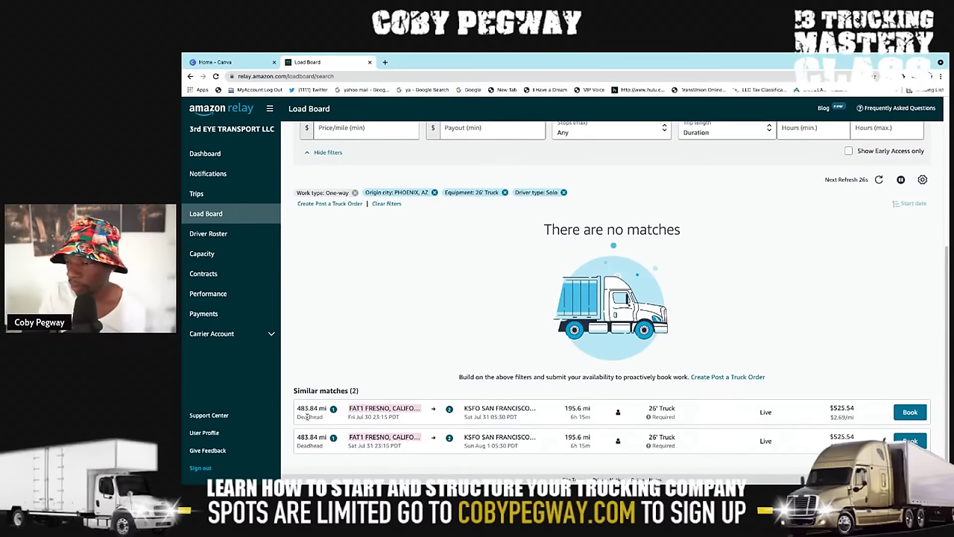
- Set the search origin to Richmond, VA and look through the matching and similar loads
scroll(395, 358, "up", 2)
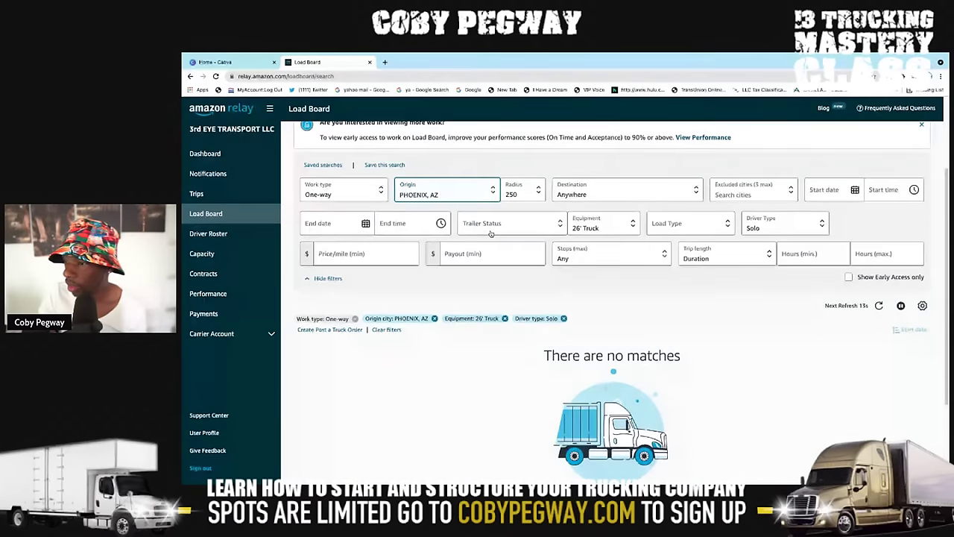
left_click(495, 231)
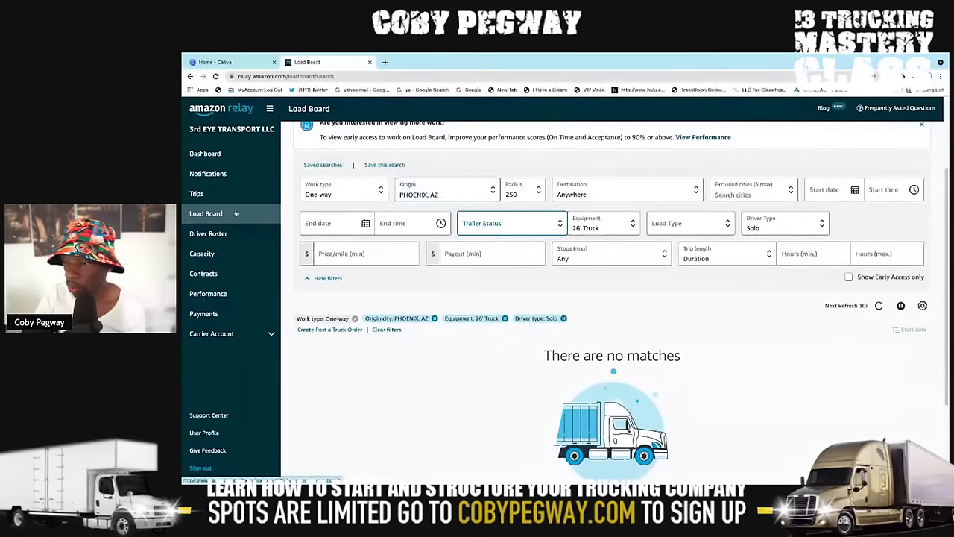
left_click(432, 191)
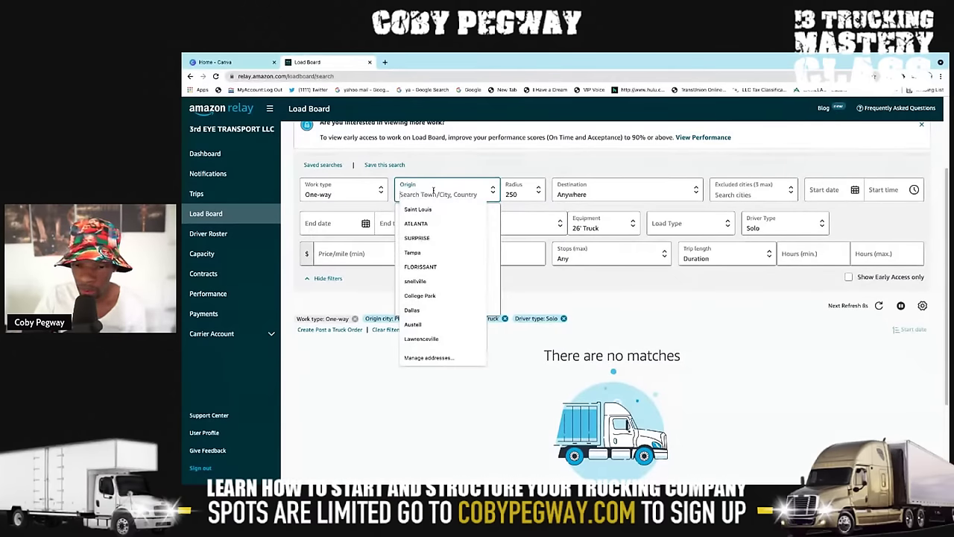
type("richm")
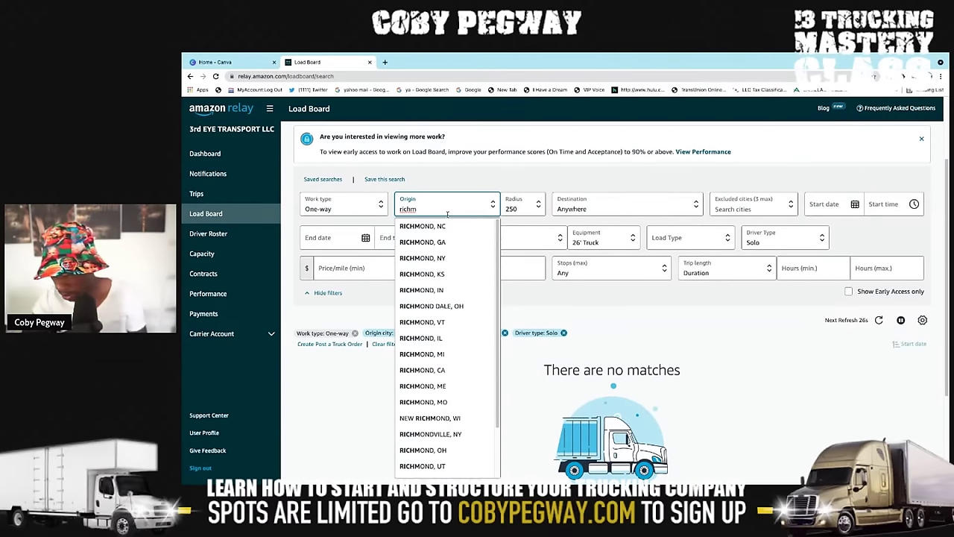
type("ond")
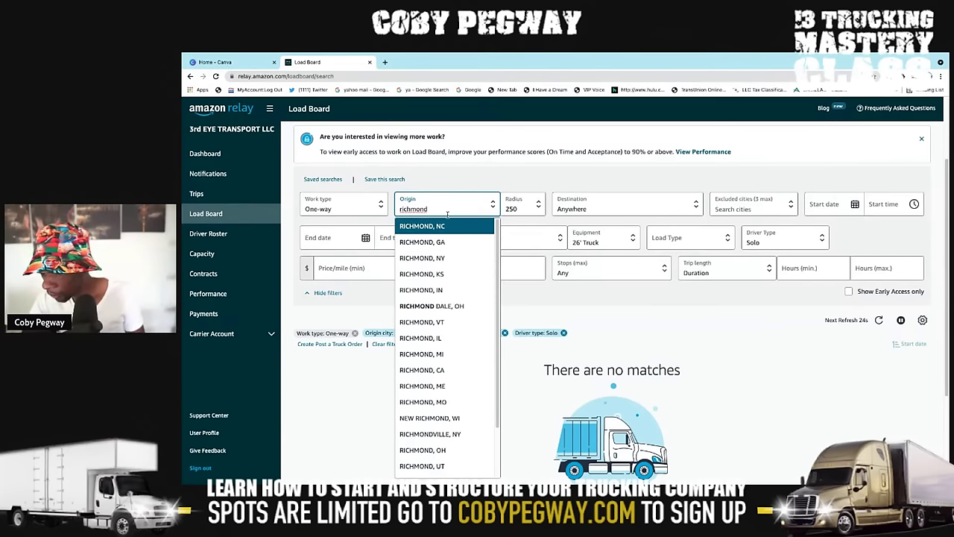
type(" va")
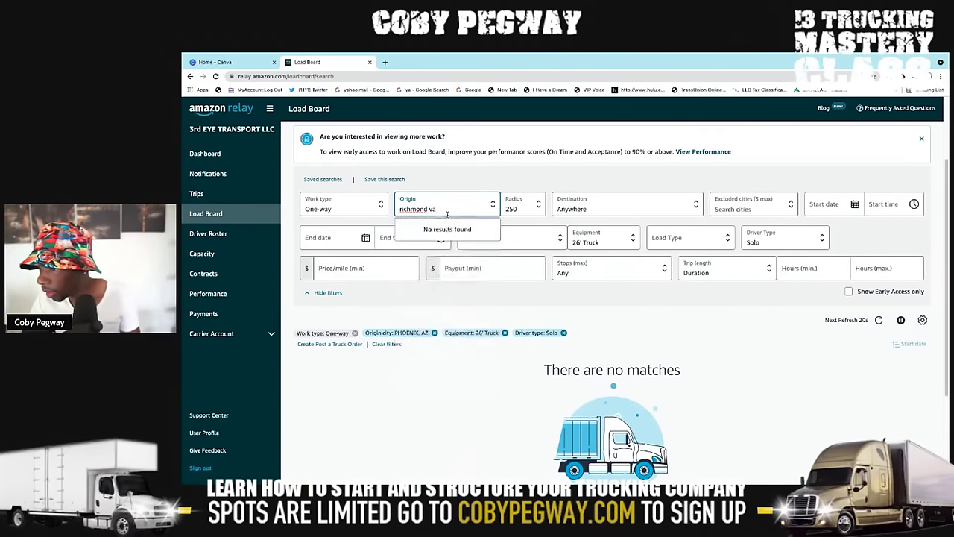
key("BackSpace")
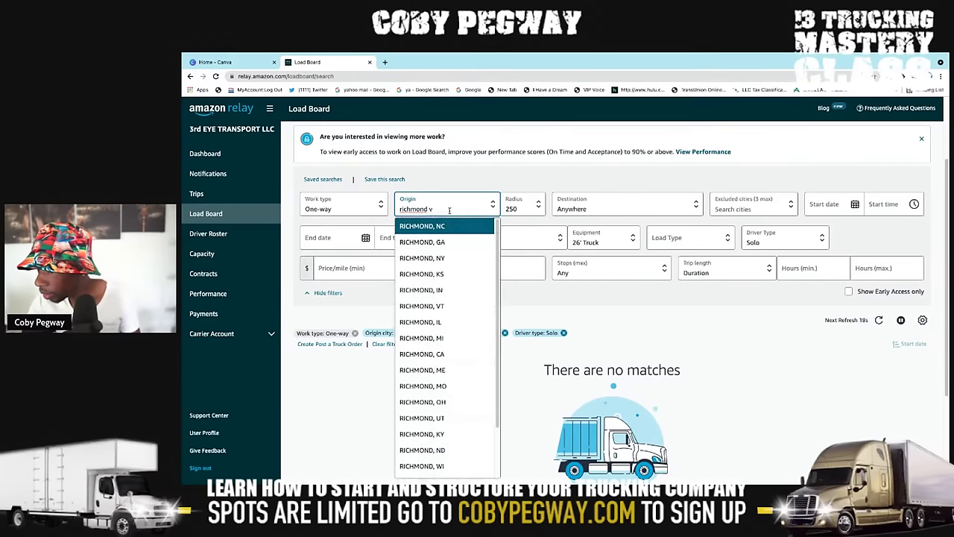
scroll(474, 319, "down", 2)
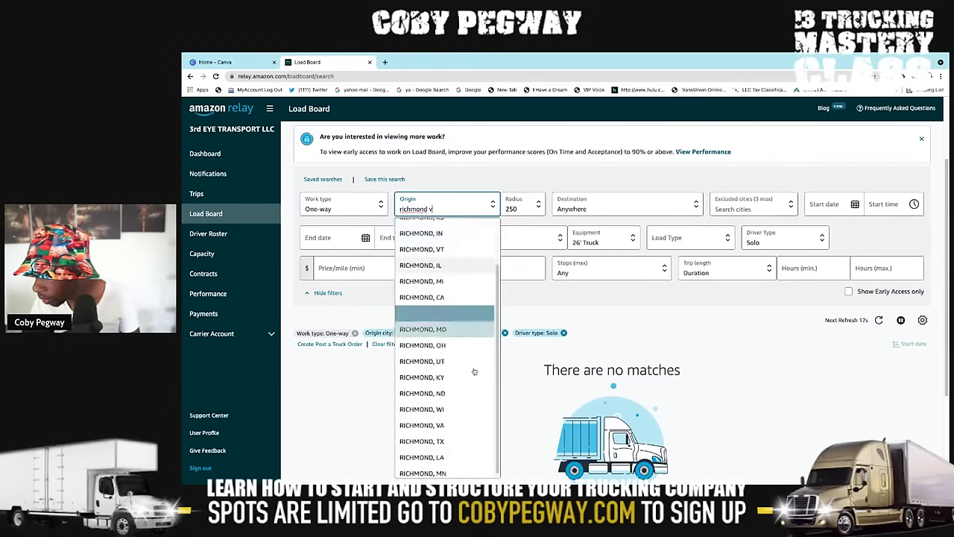
left_click(454, 427)
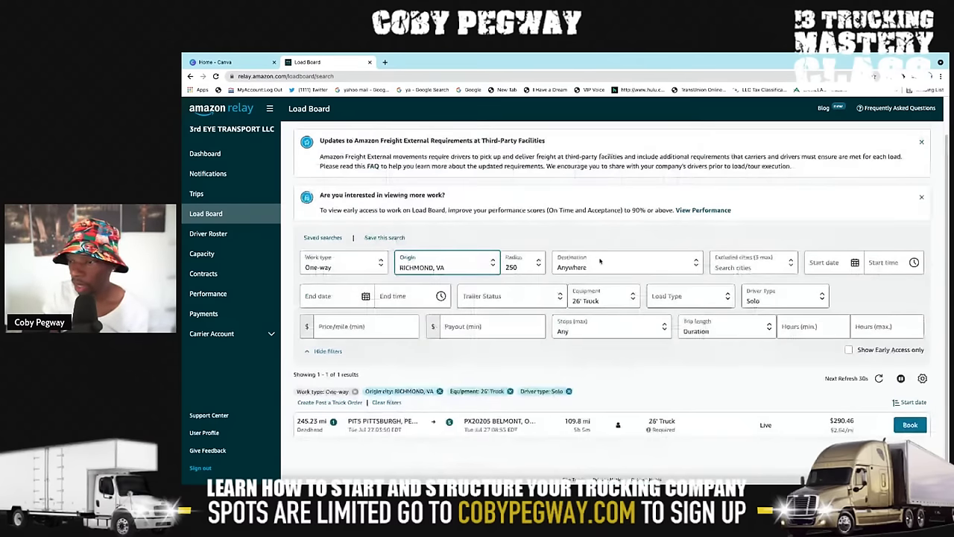
scroll(600, 260, "down", 1)
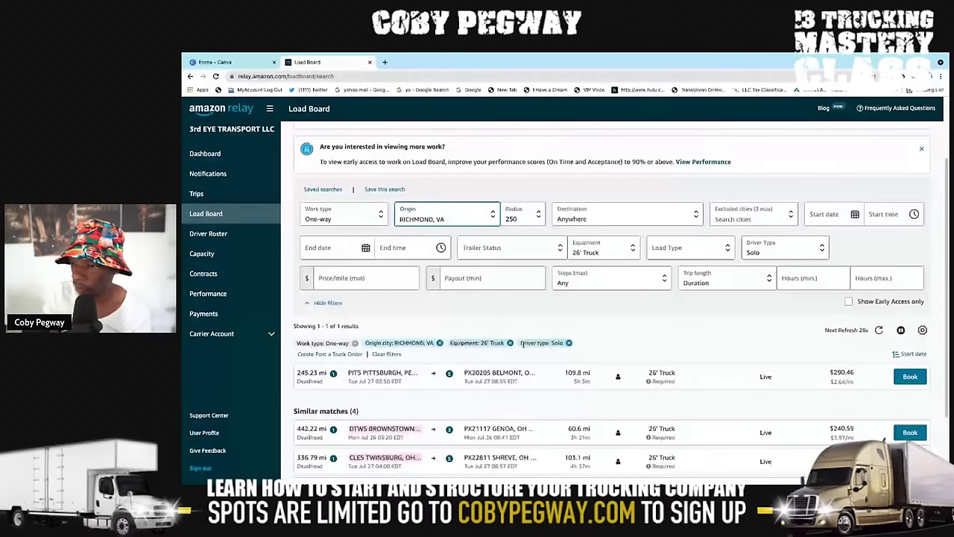
scroll(359, 297, "down", 2)
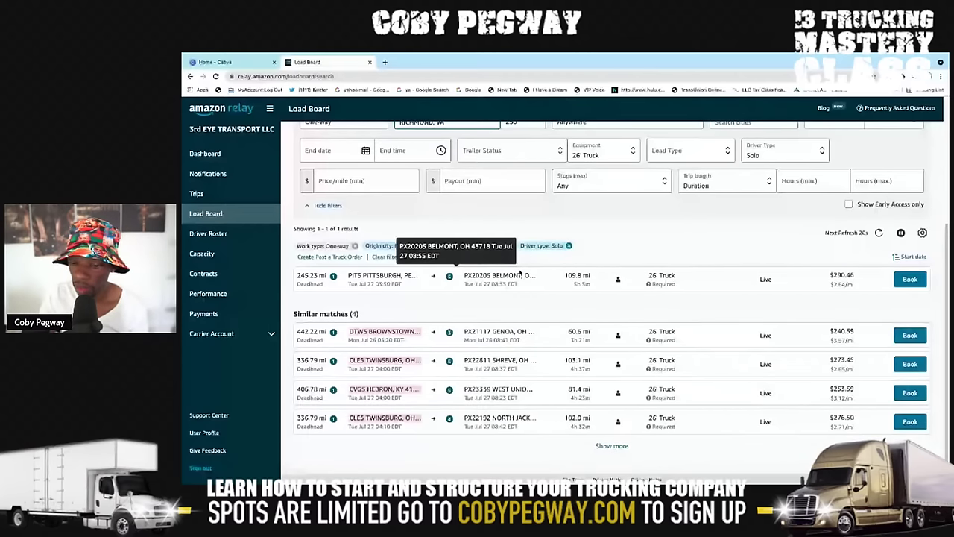
- Set the search origin to Oklahoma, OK and review the similar matches
scroll(519, 273, "up", 1)
left_click(433, 183)
type("okc")
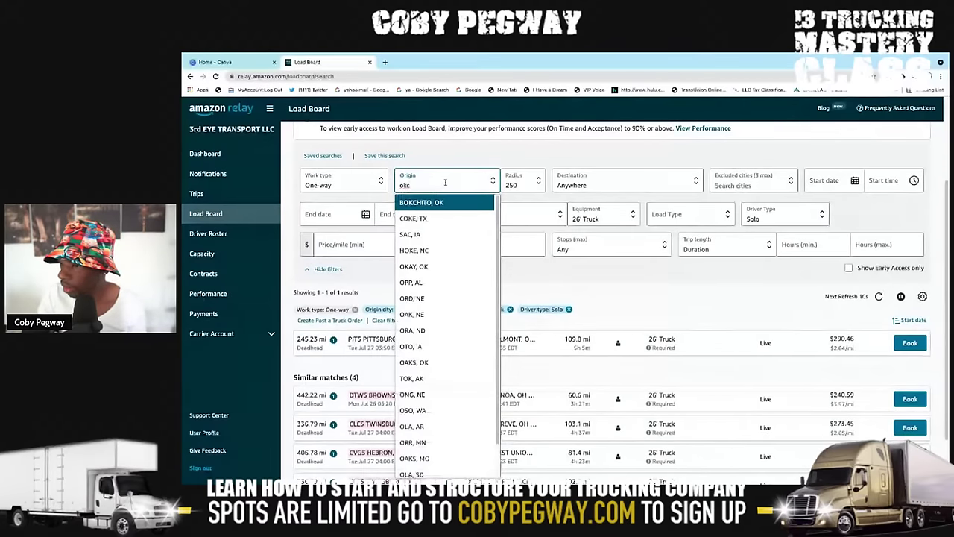
scroll(442, 185, "down", 1)
key("BackSpace")
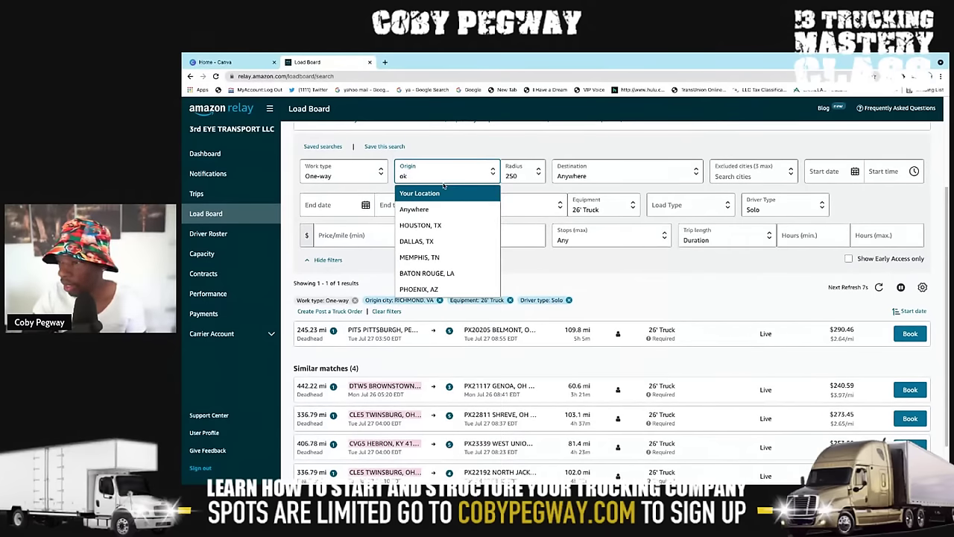
type("la")
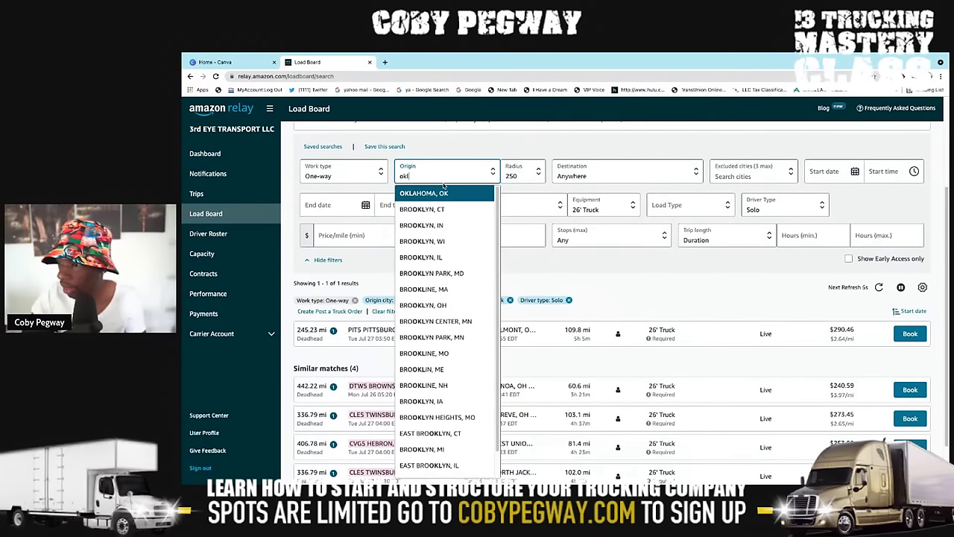
left_click(460, 192)
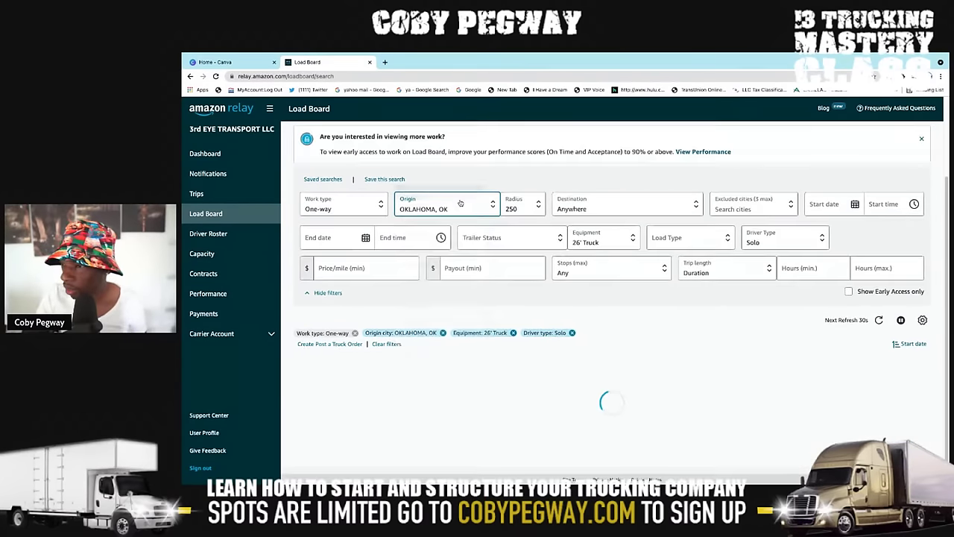
scroll(448, 270, "down", 5)
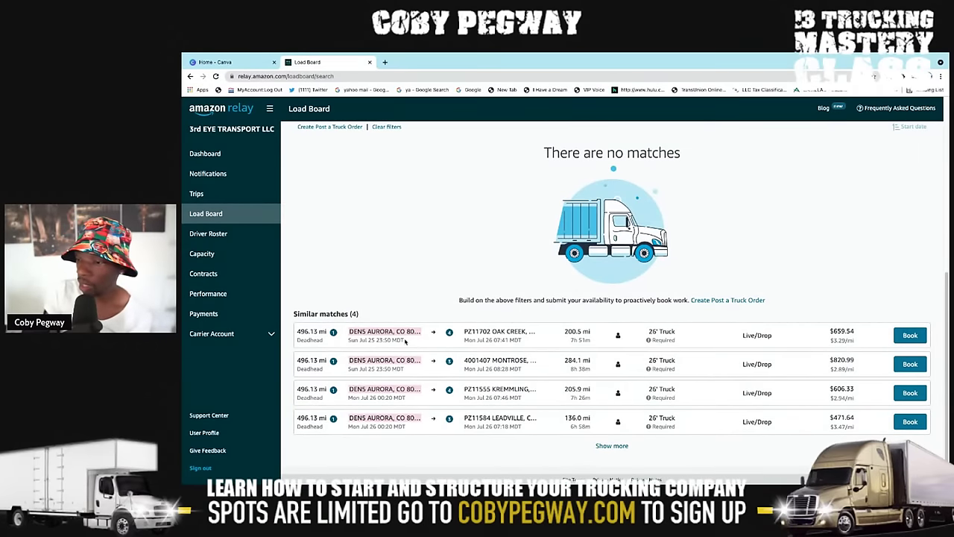
scroll(452, 331, "up", 1)
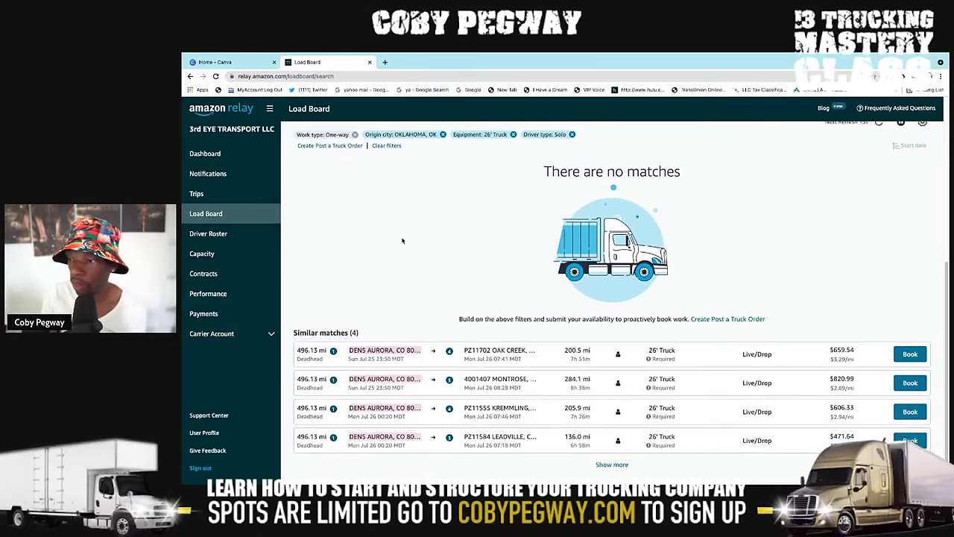
scroll(402, 240, "up", 5)
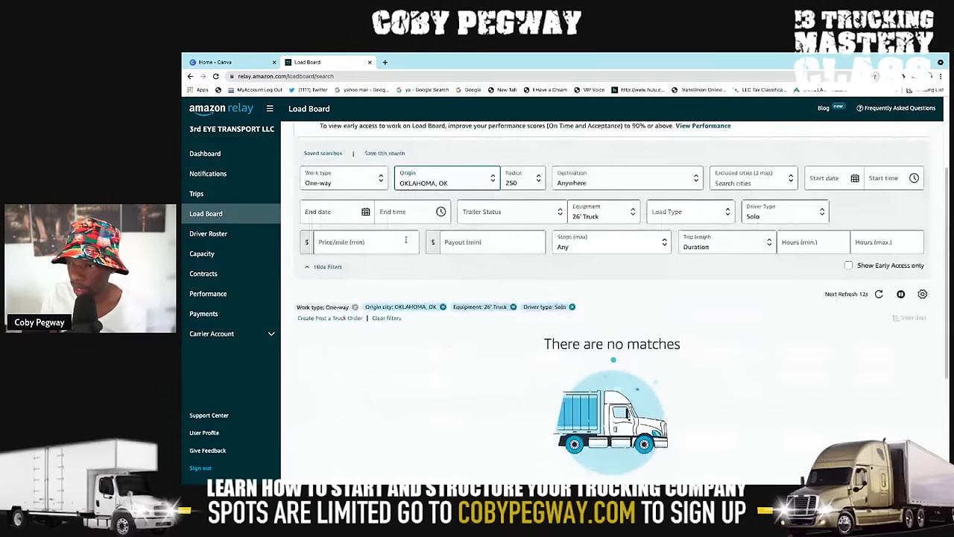
scroll(405, 240, "up", 1)
scroll(406, 241, "up", 2)
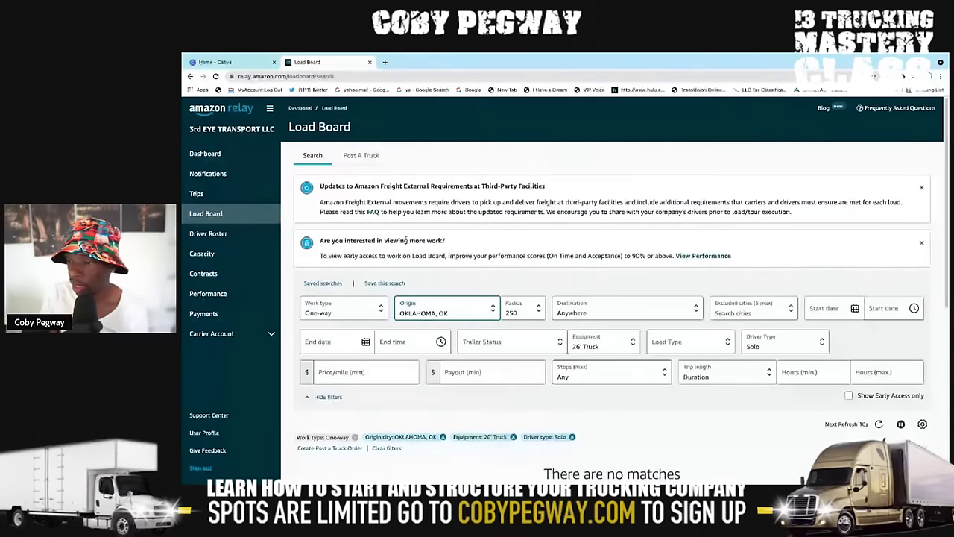
scroll(406, 240, "down", 2)
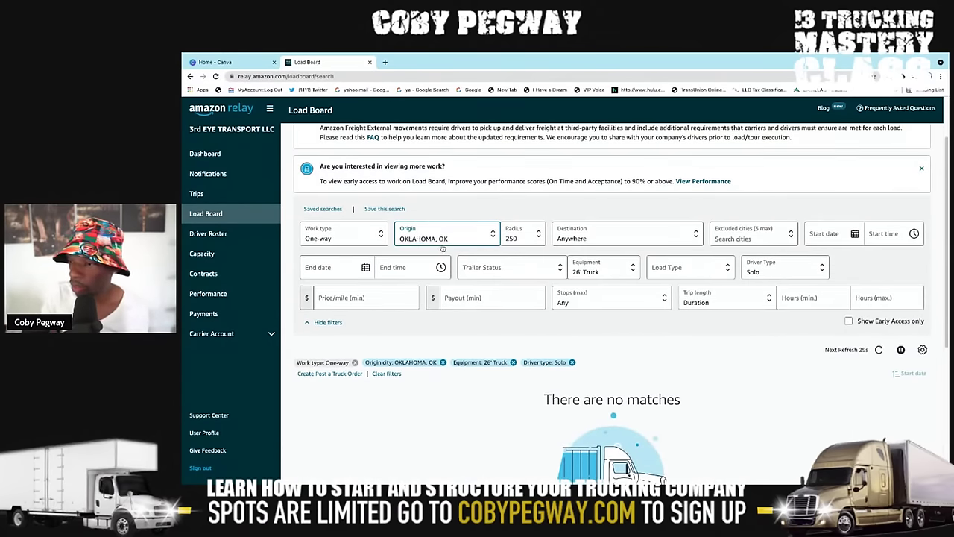
scroll(440, 246, "down", 1)
scroll(443, 247, "up", 1)
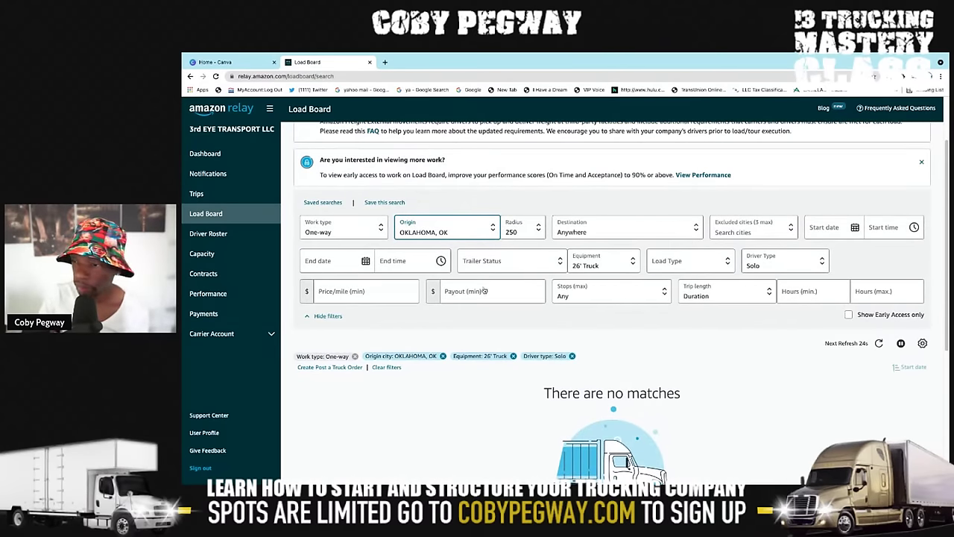
- Set the search origin to Atlanta, GA and check the similar matches with their pickup locations and deadhead distances
left_click(426, 235)
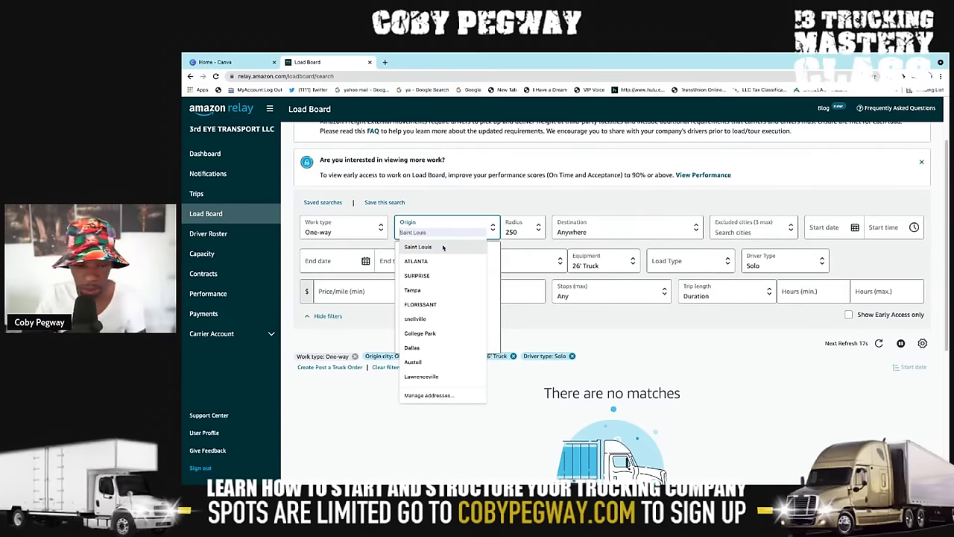
type("at")
left_click(443, 247)
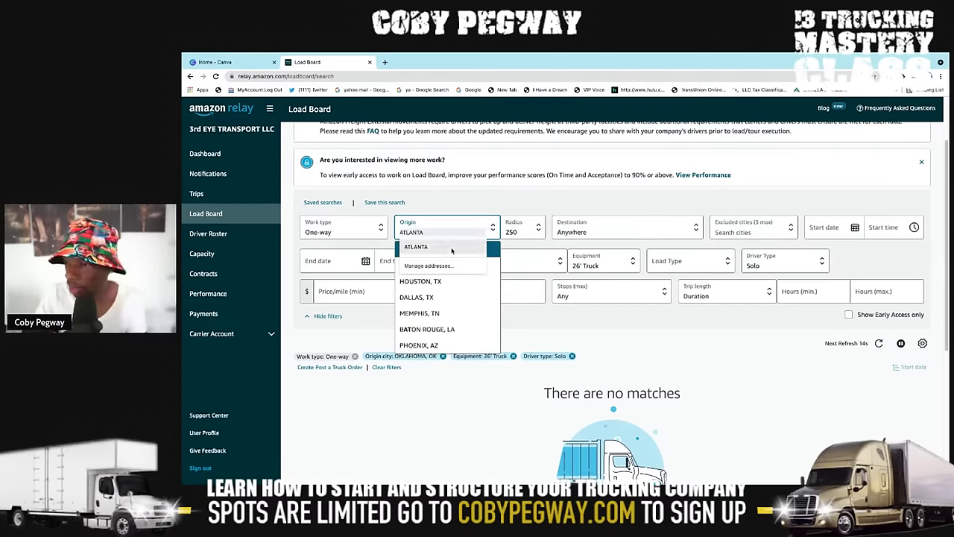
left_click(458, 265)
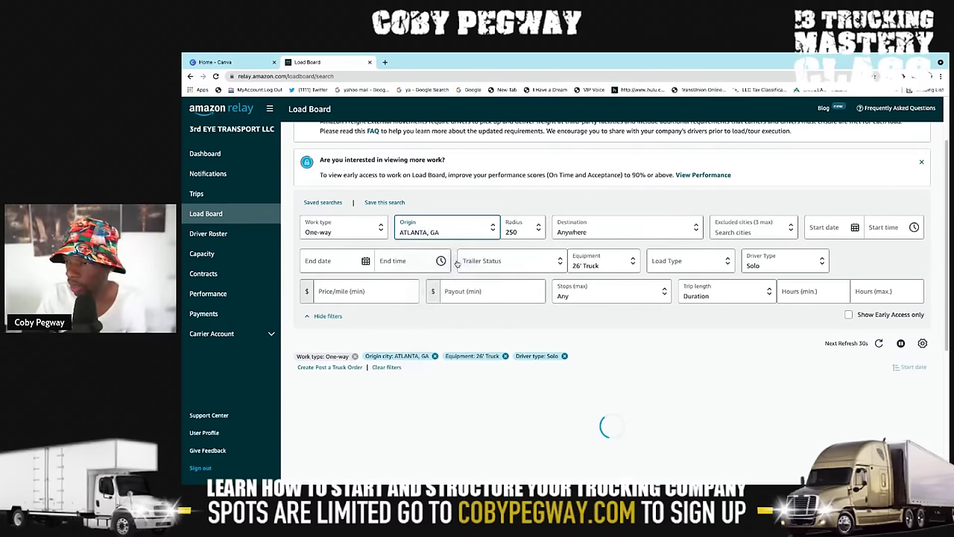
scroll(485, 328, "down", 3)
scroll(488, 339, "up", 3)
scroll(488, 339, "down", 2)
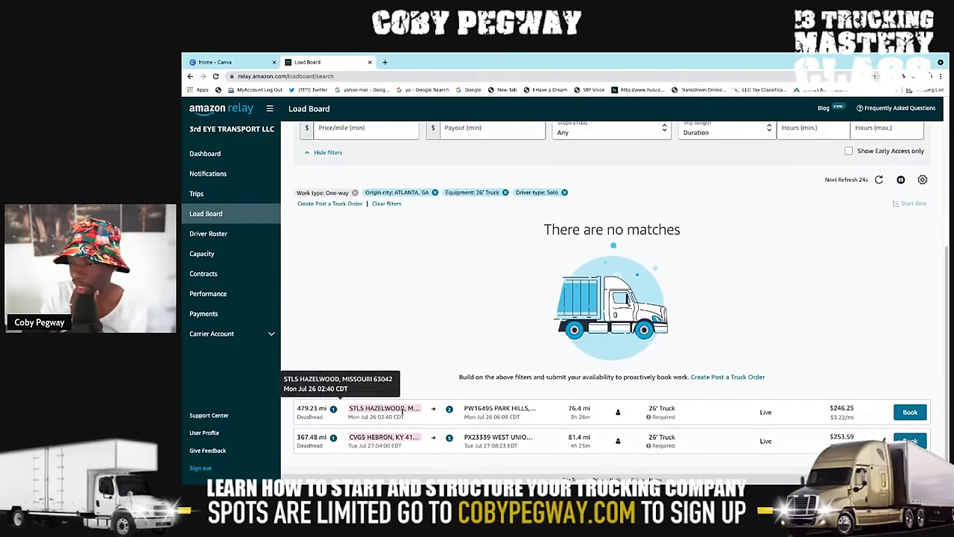
scroll(403, 412, "up", 3)
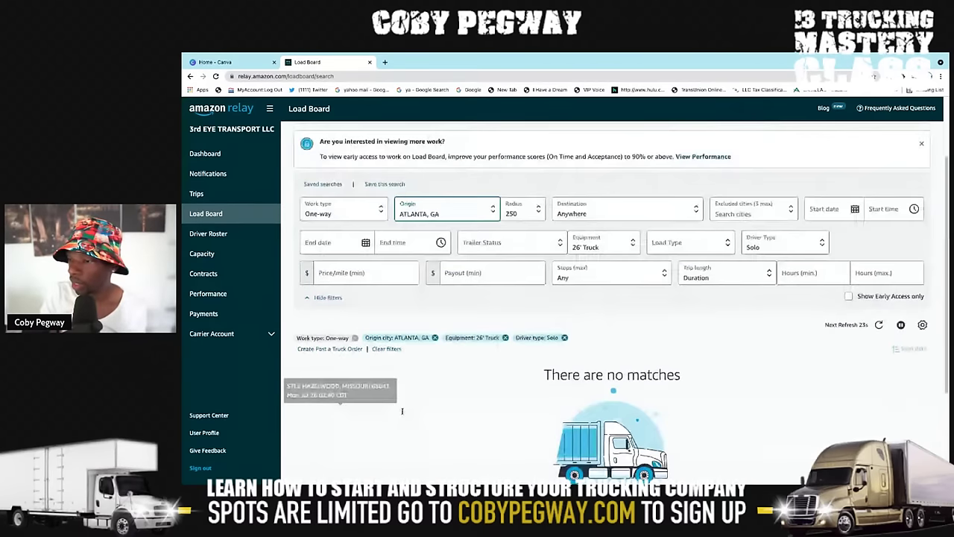
- Change the search origin to New Jersey, NJ and review the similar matches with their pickup locations
left_click(436, 296)
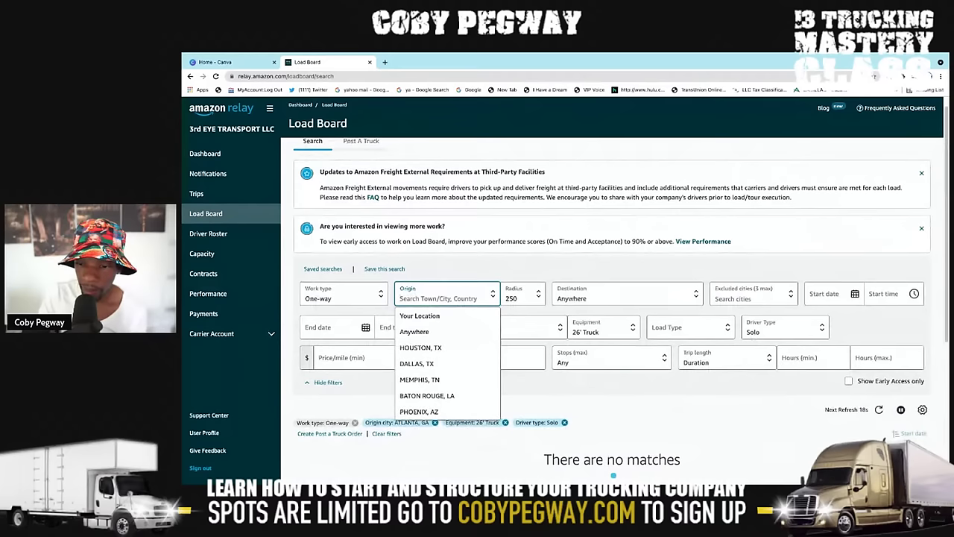
left_click(421, 295)
type("new")
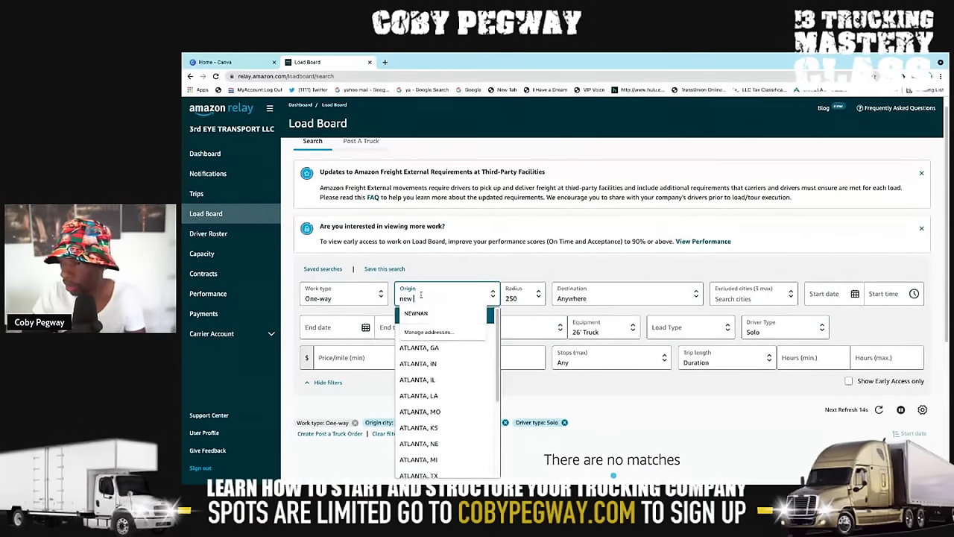
type(" jer")
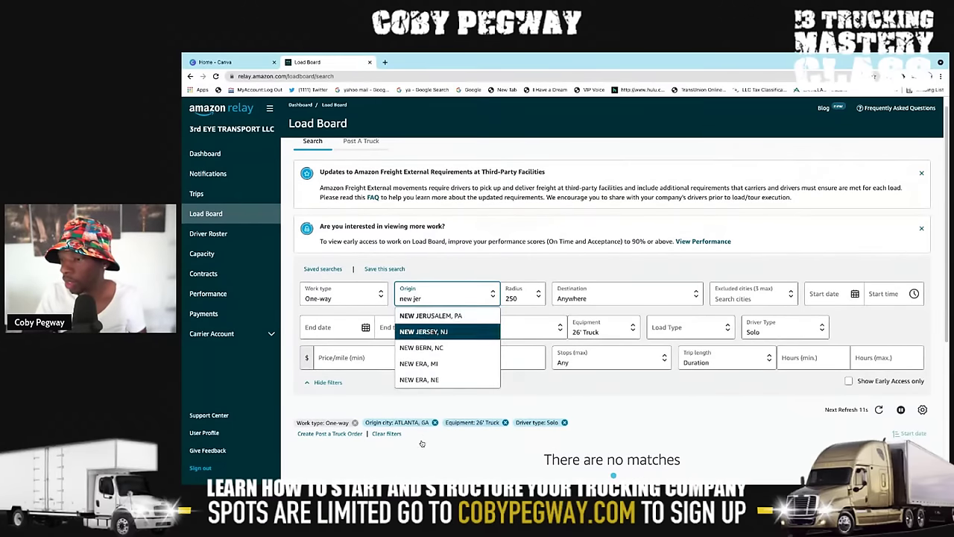
left_click(432, 331)
scroll(403, 417, "down", 4)
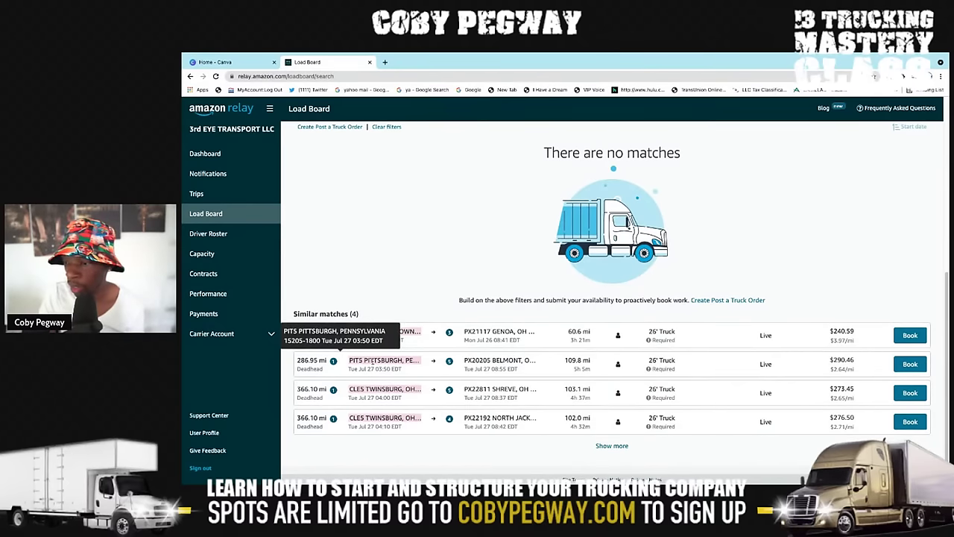
scroll(372, 361, "up", 5)
scroll(409, 375, "down", 5)
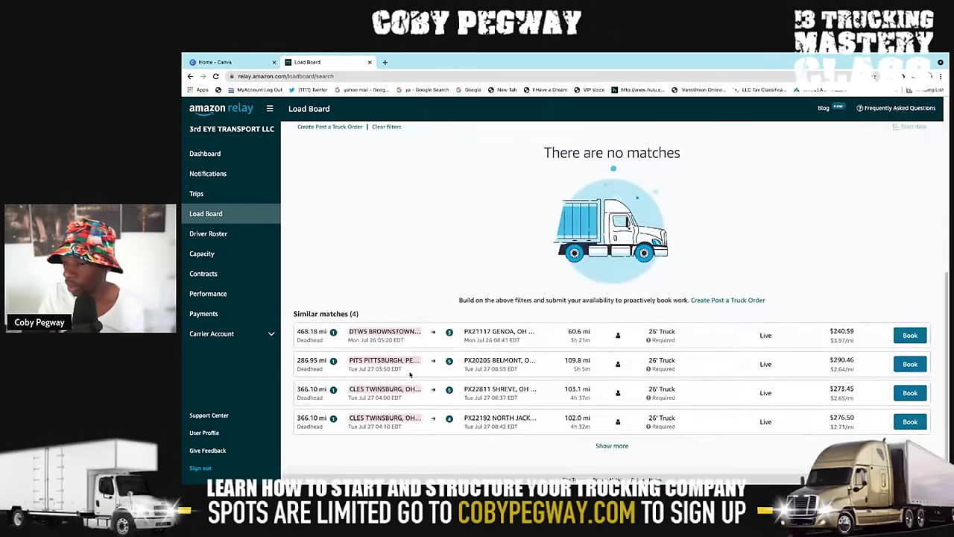
scroll(409, 374, "up", 6)
- Switch the search origin to Pensacola, FL and check the load results
left_click(429, 313)
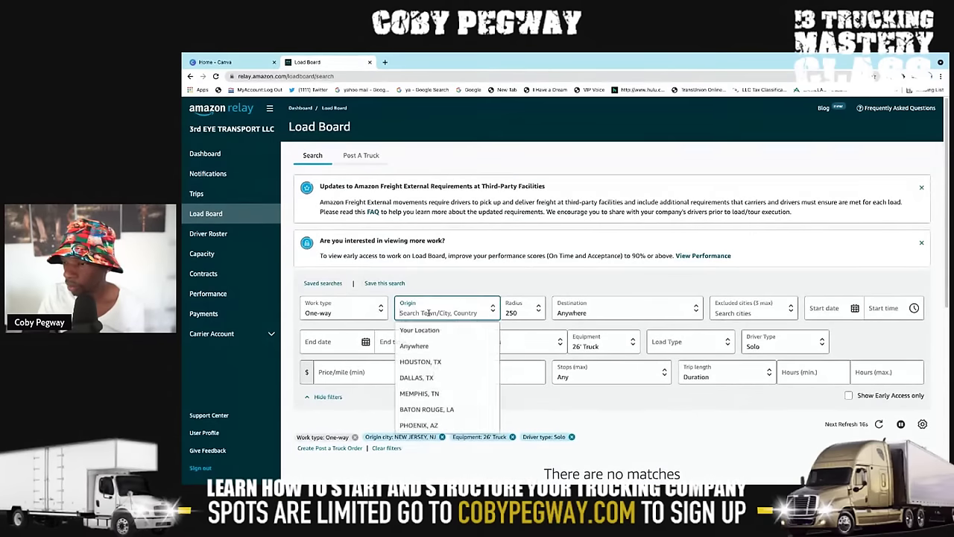
left_click(428, 313)
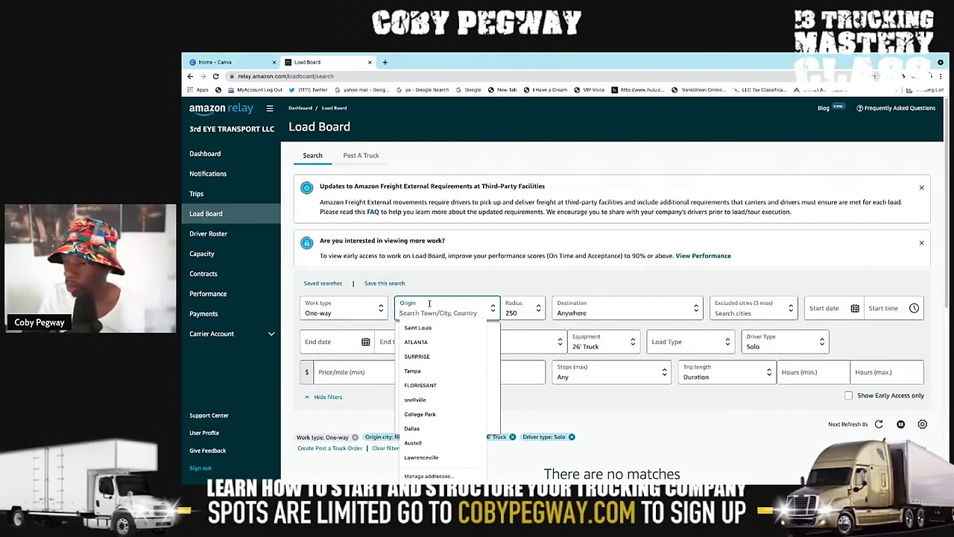
type("pen")
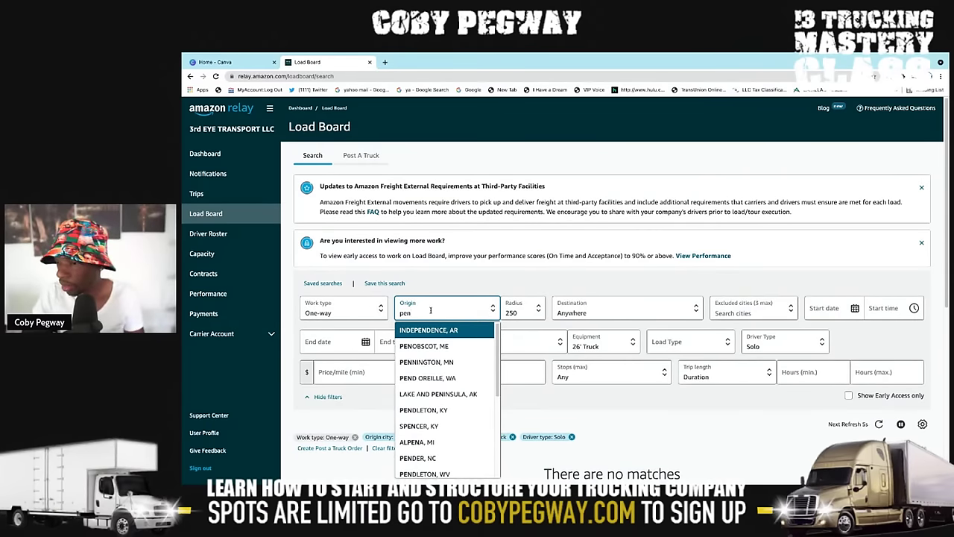
type("s")
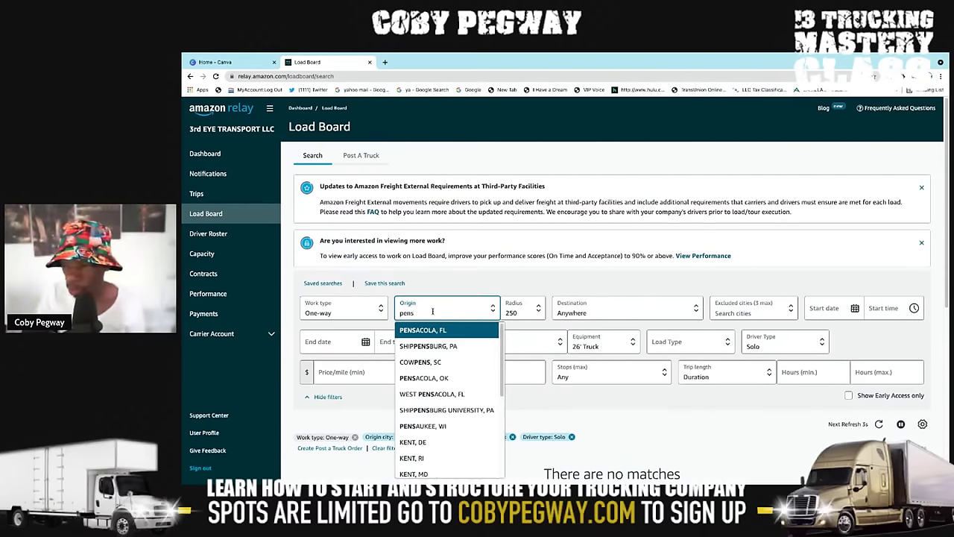
left_click(432, 332)
scroll(447, 328, "down", 1)
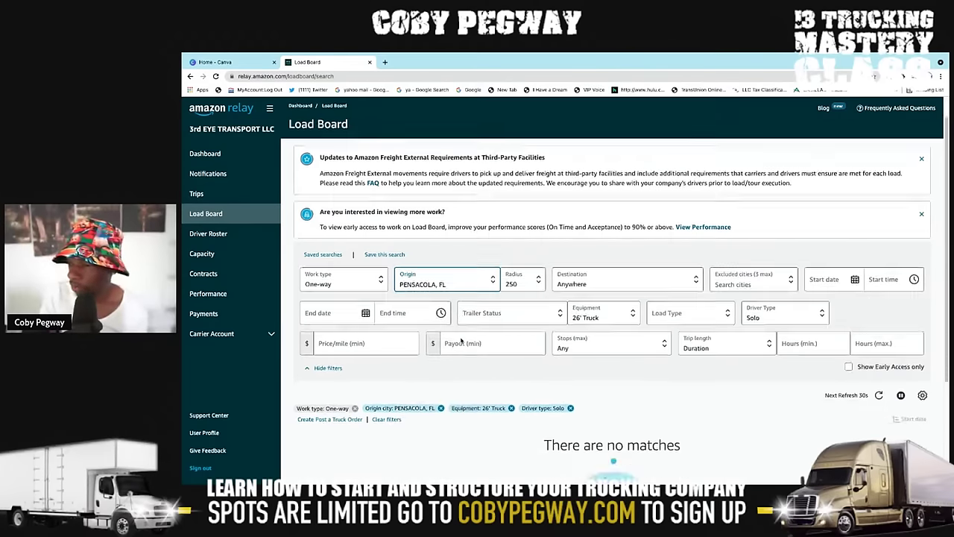
- Set the search origin to Riverhead, NY and review the similar matches with their deadhead distances
left_click(413, 290)
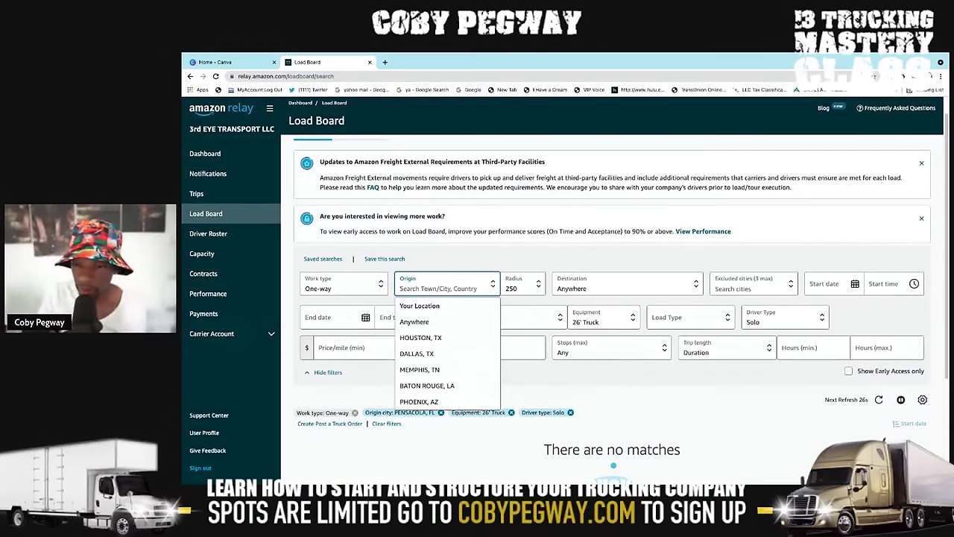
left_click(425, 287)
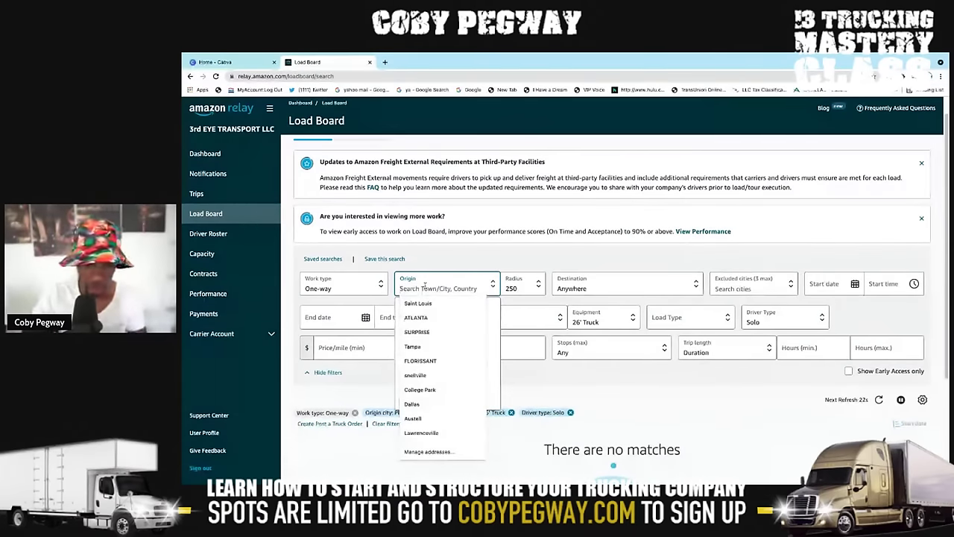
type("river")
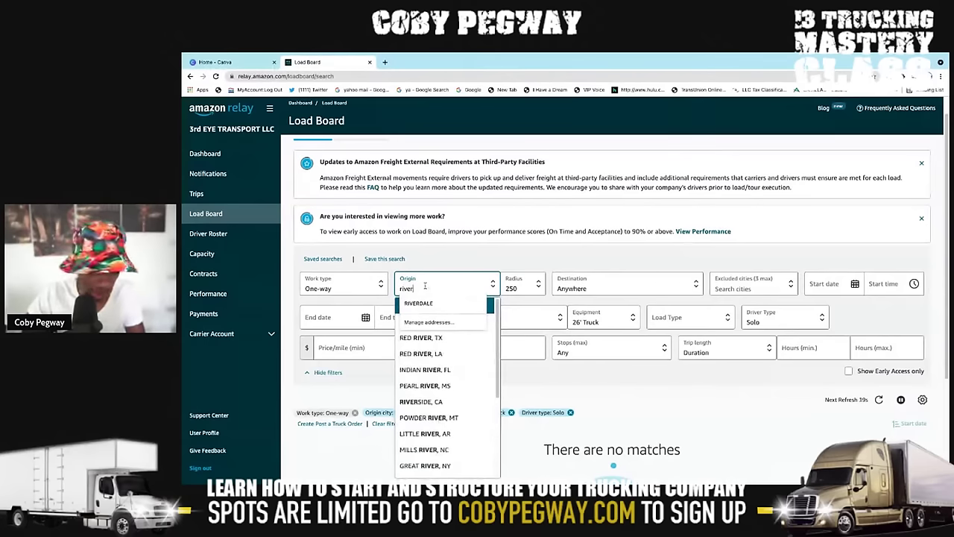
type("head")
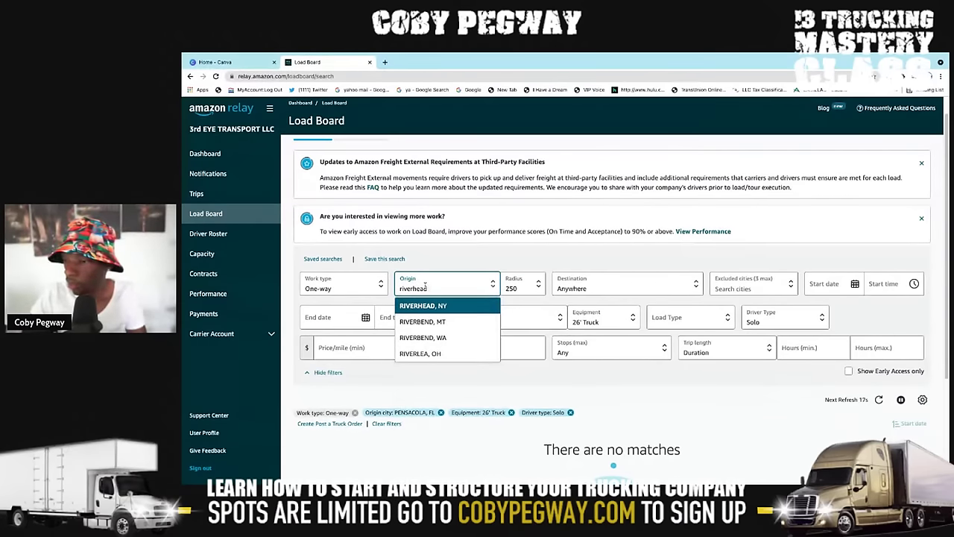
left_click(436, 306)
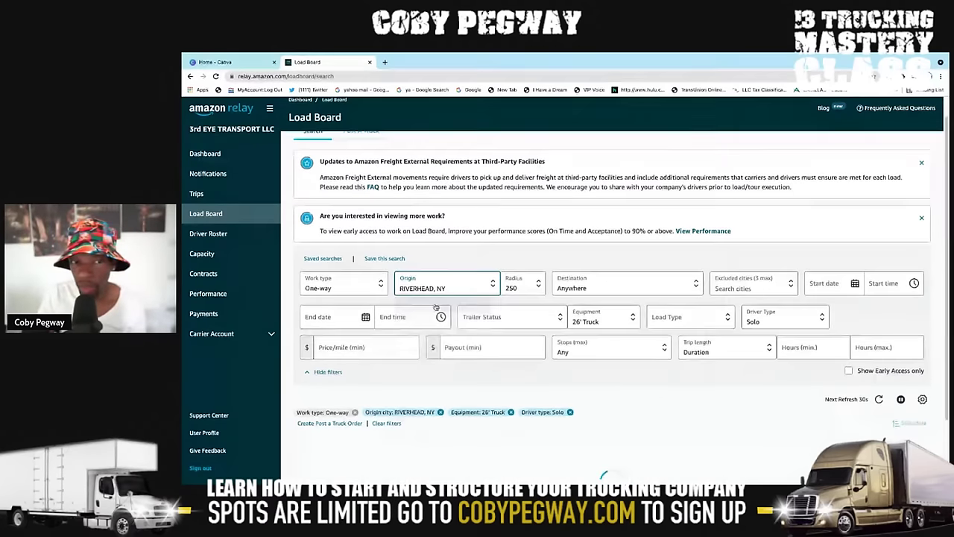
scroll(438, 332, "down", 5)
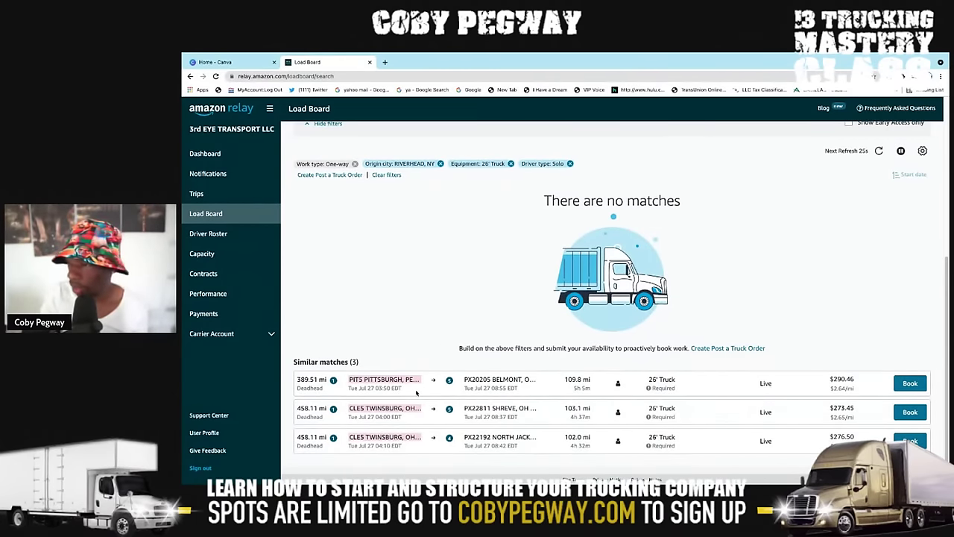
scroll(421, 388, "up", 3)
- Change the search origin to Seattle, WA
left_click(405, 147)
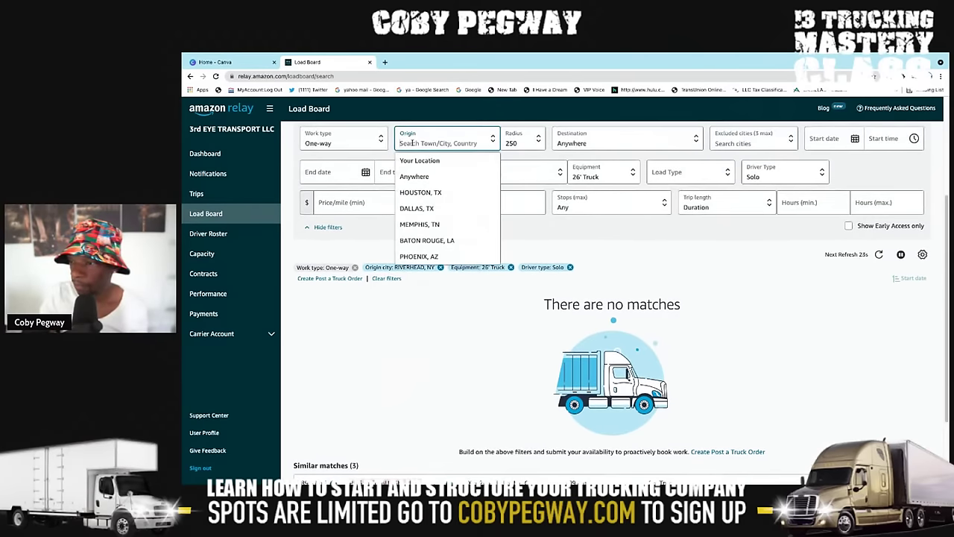
type("seatt")
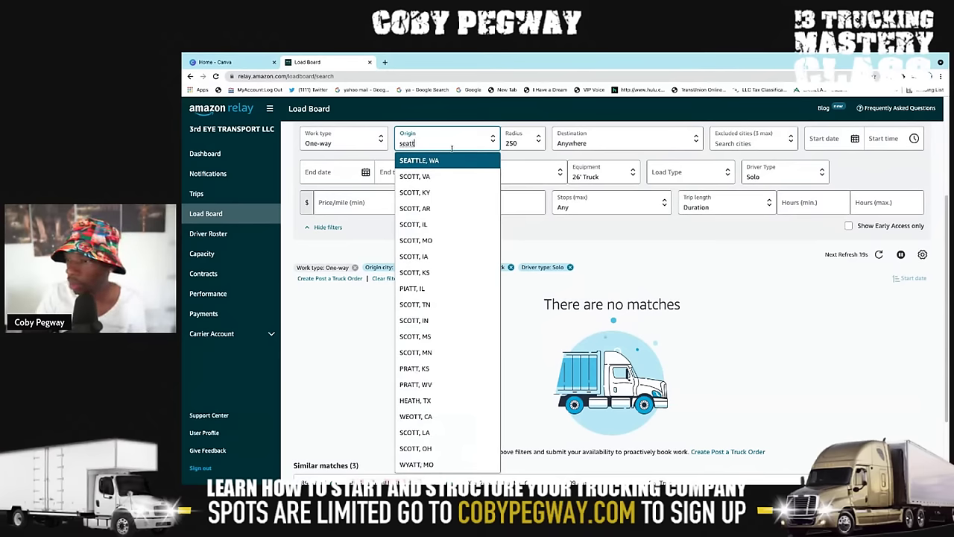
left_click(453, 160)
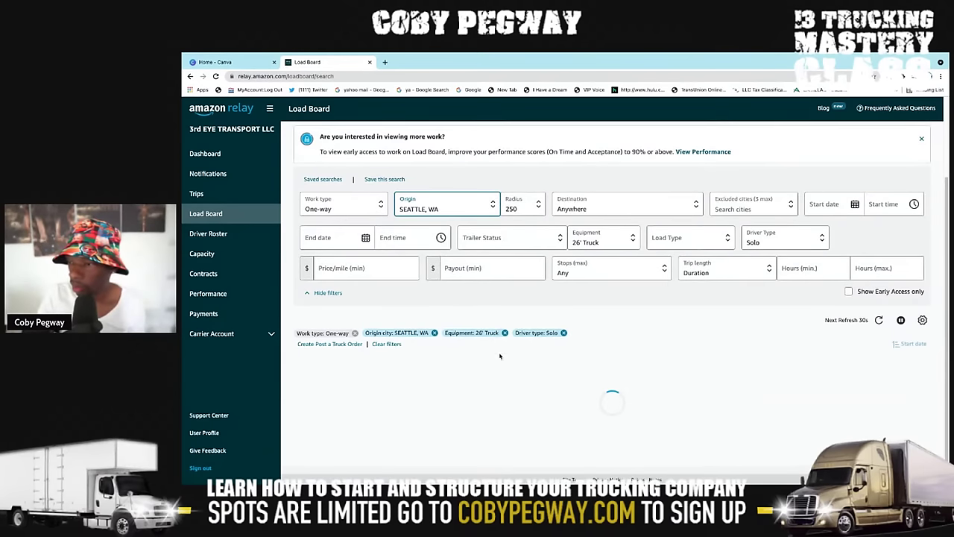
- Examine the full list of Seattle-area loads for deadhead distances, pickup cities, trip miles and payouts
scroll(498, 356, "down", 2)
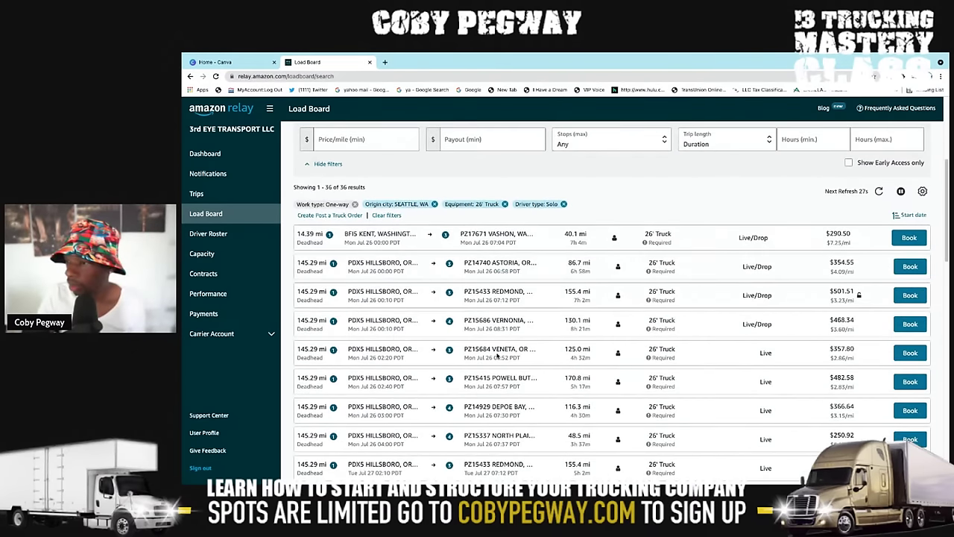
scroll(497, 355, "down", 1)
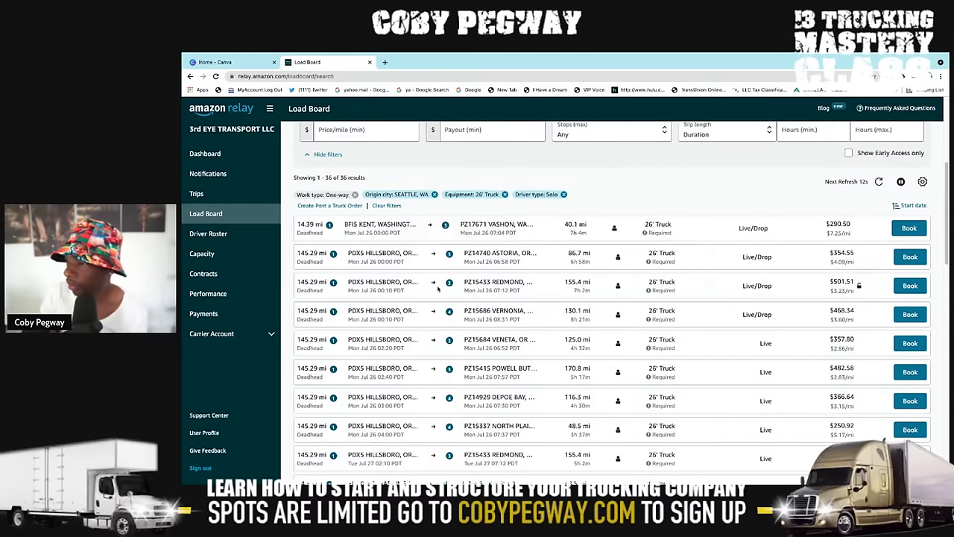
scroll(454, 300, "down", 1)
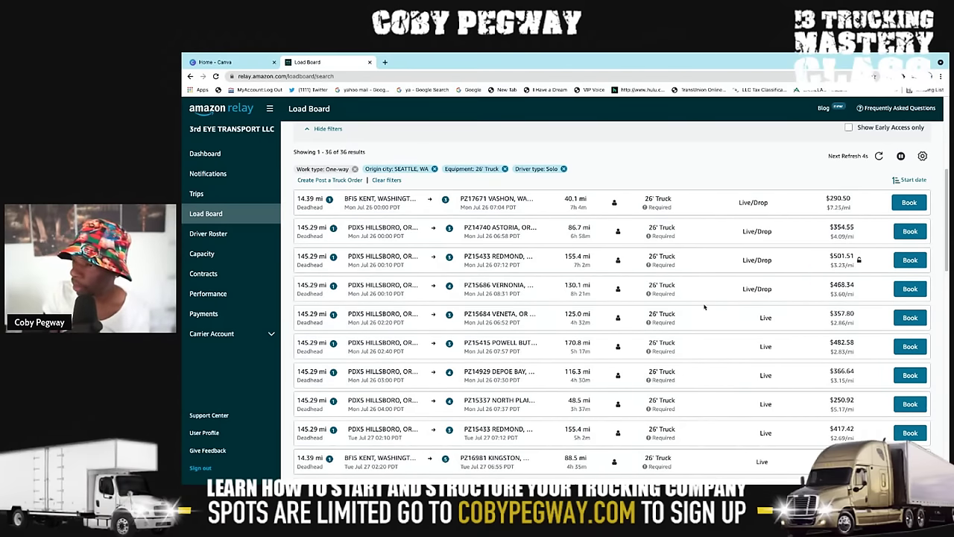
scroll(704, 306, "down", 1)
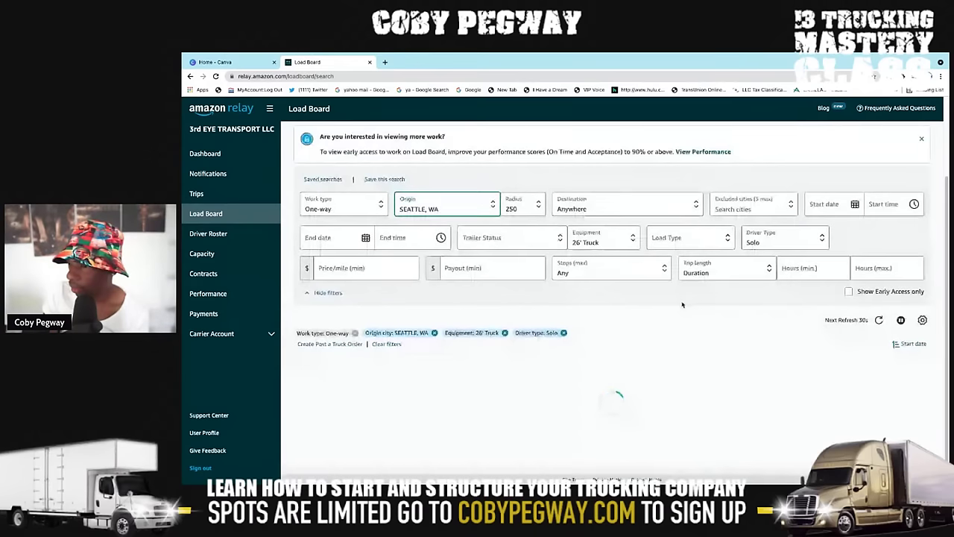
scroll(672, 305, "down", 4)
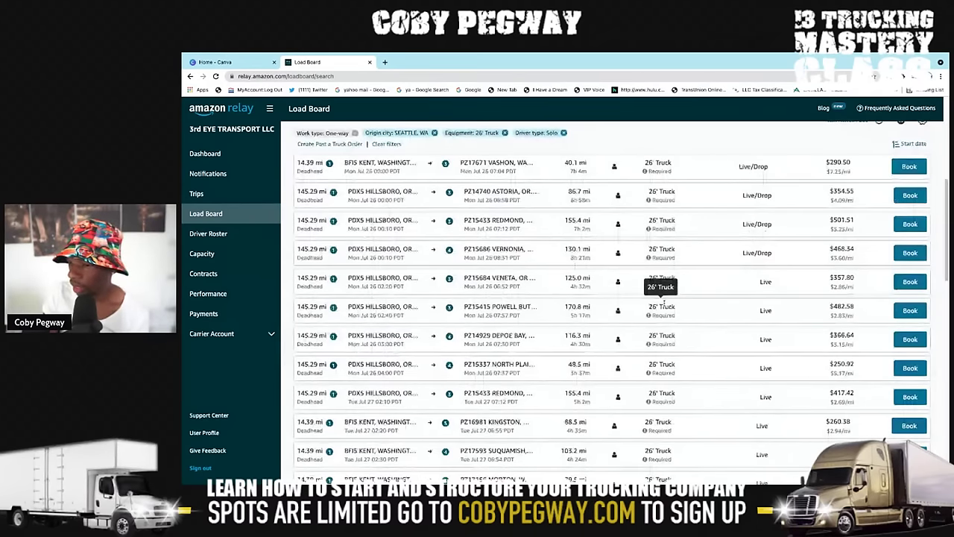
scroll(663, 303, "down", 6)
scroll(373, 353, "down", 7)
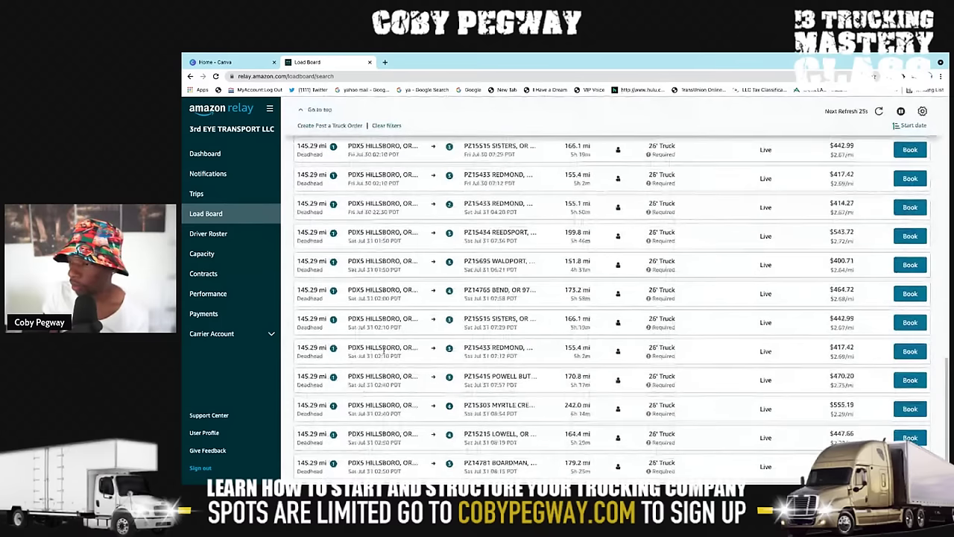
scroll(382, 350, "up", 15)
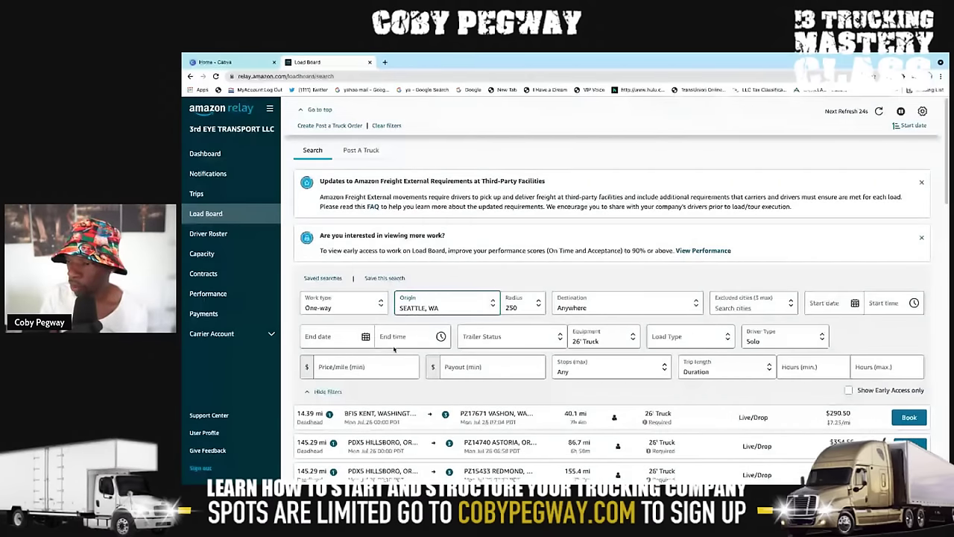
- Set the search origin to Chicago, IL and view the matching 26-foot truck loads
left_click(432, 306)
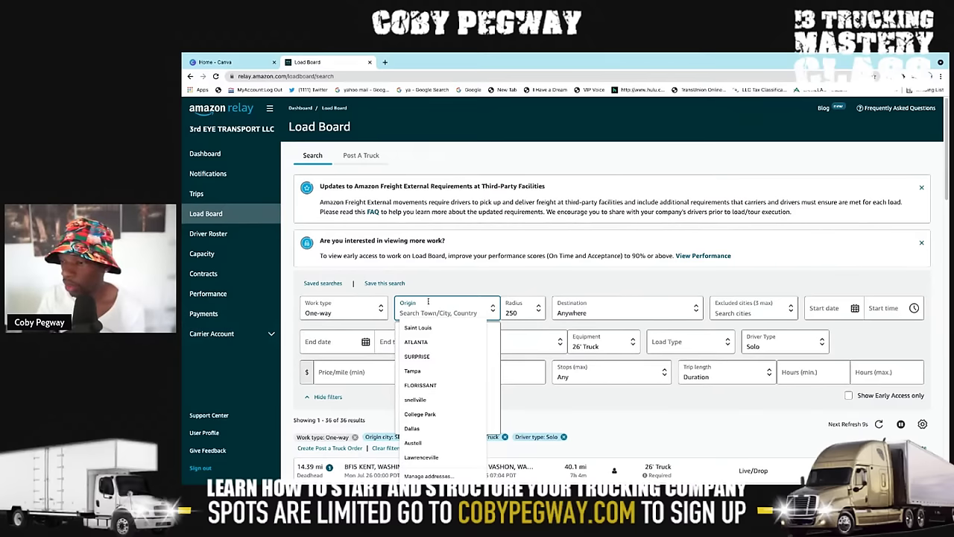
type("chic")
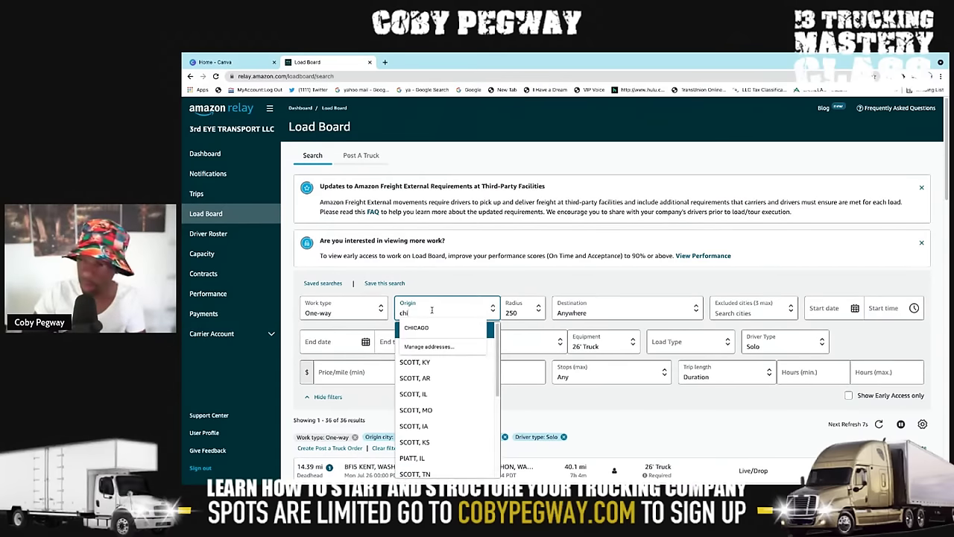
left_click(446, 327)
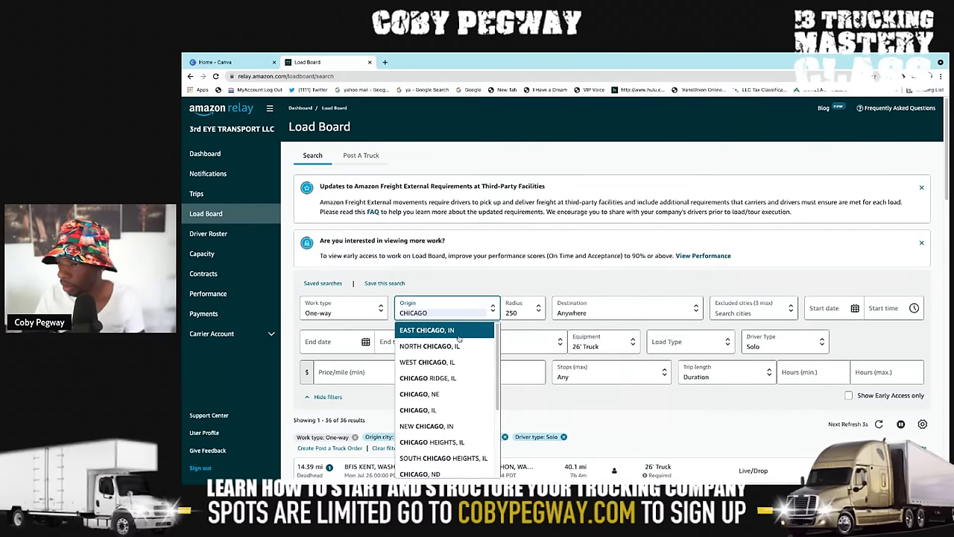
left_click(458, 412)
scroll(509, 388, "down", 1)
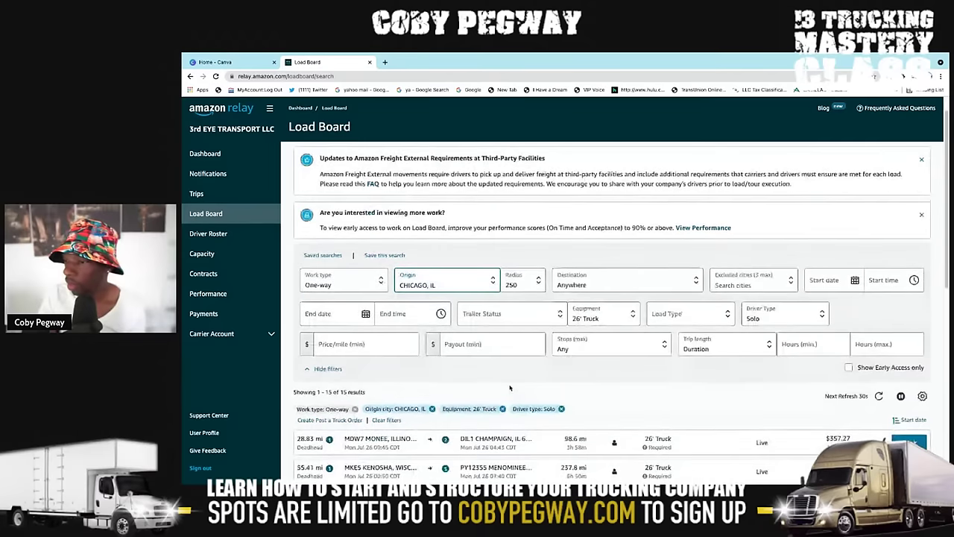
- Look through the Chicago-area loads and expand the stop details of the 55.8-mile Kenosha to Elkhorn load
scroll(509, 388, "down", 3)
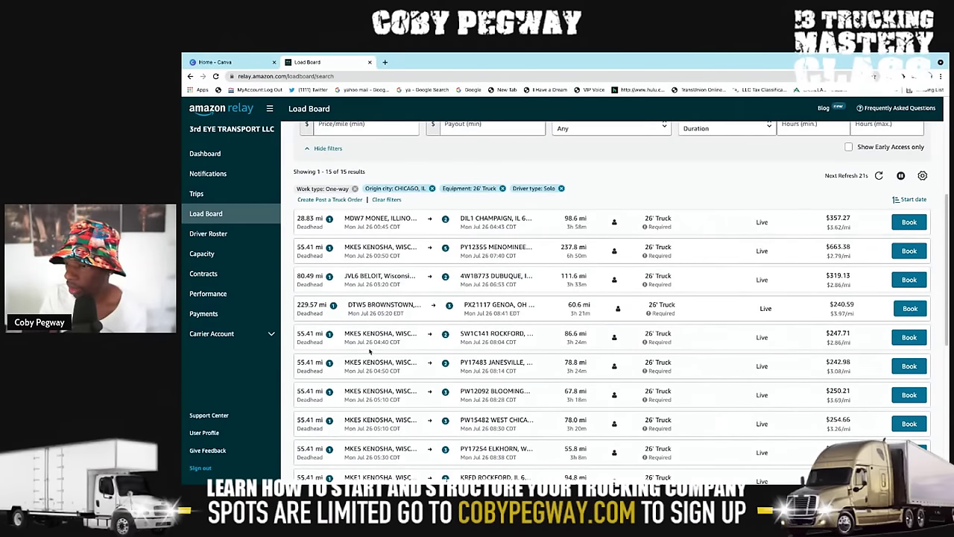
scroll(319, 331, "down", 3)
scroll(359, 316, "down", 1)
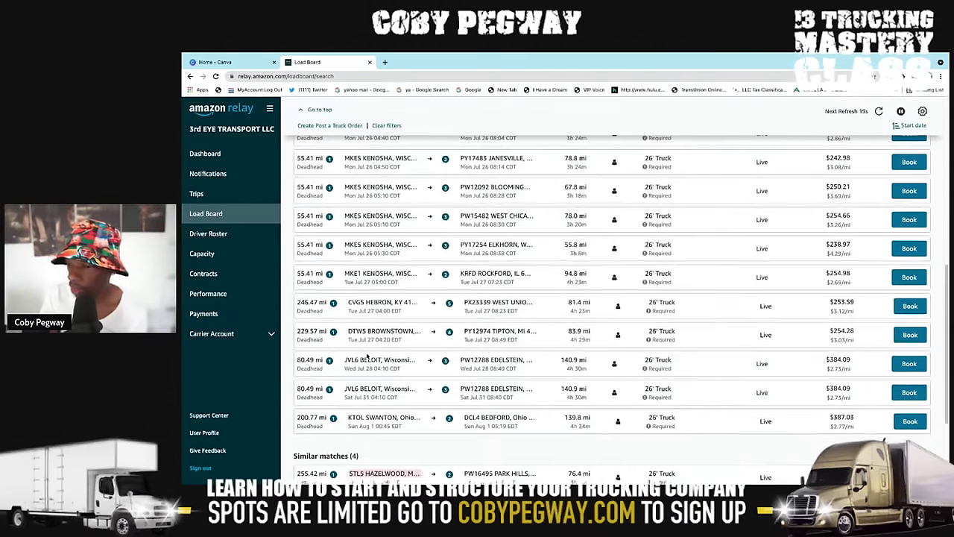
scroll(356, 310, "up", 1)
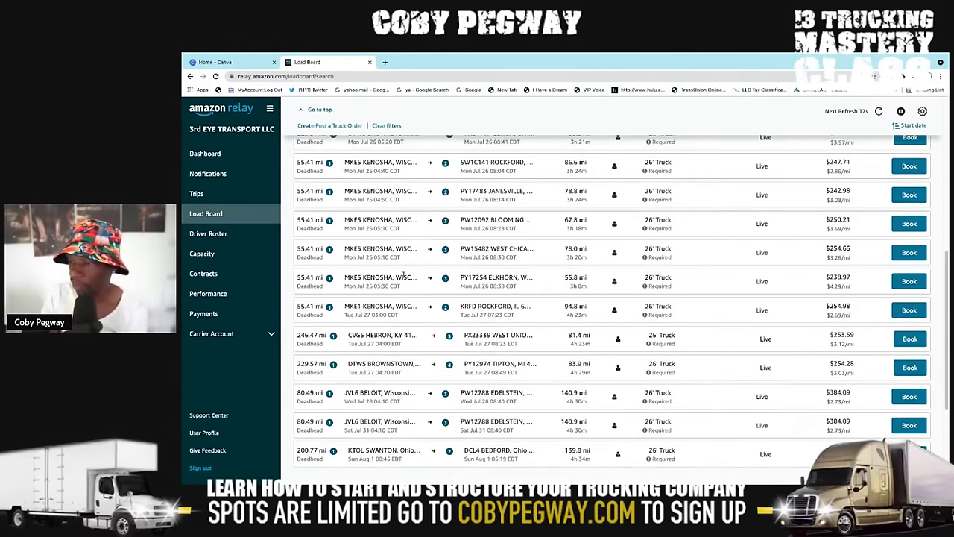
left_click(396, 279)
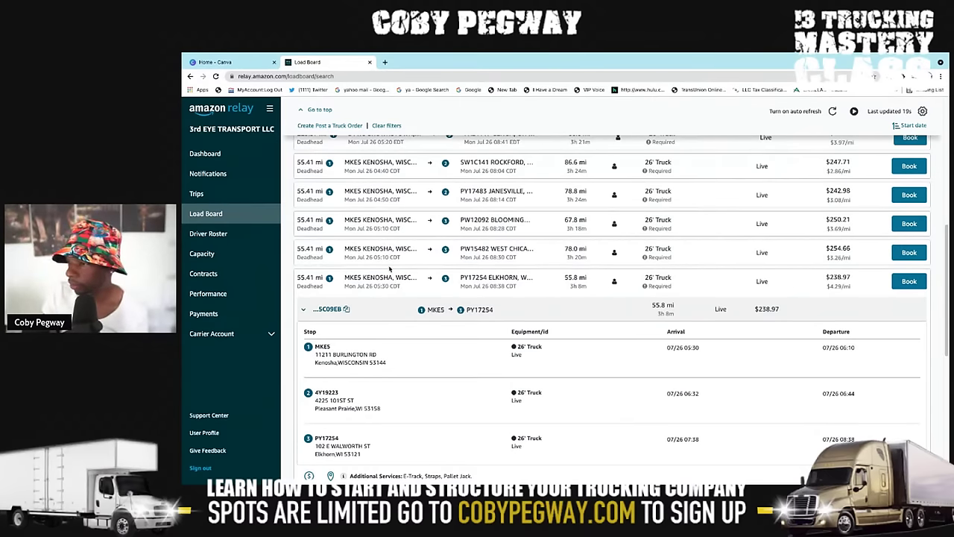
- Change the search origin to Philadelphia, PA
scroll(448, 261, "up", 2)
scroll(448, 263, "up", 10)
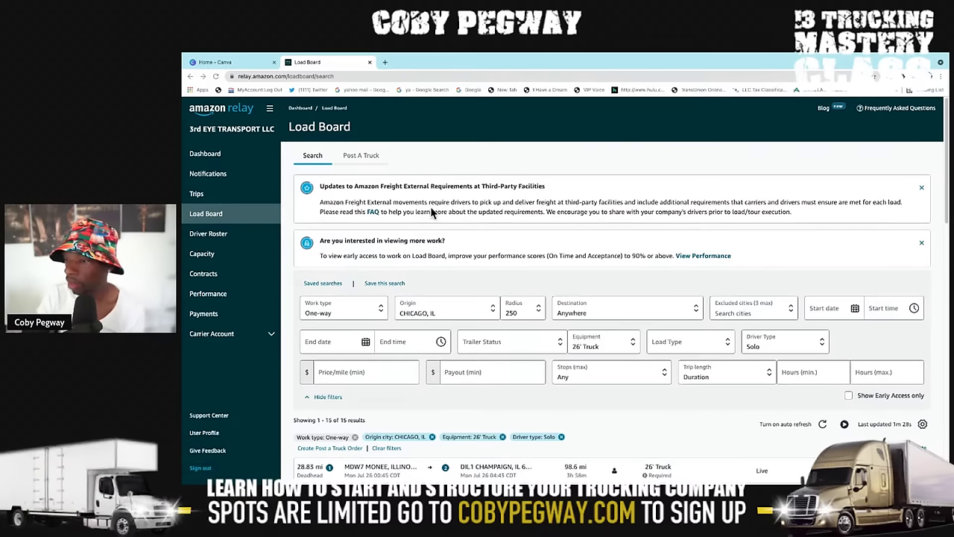
left_click(415, 312)
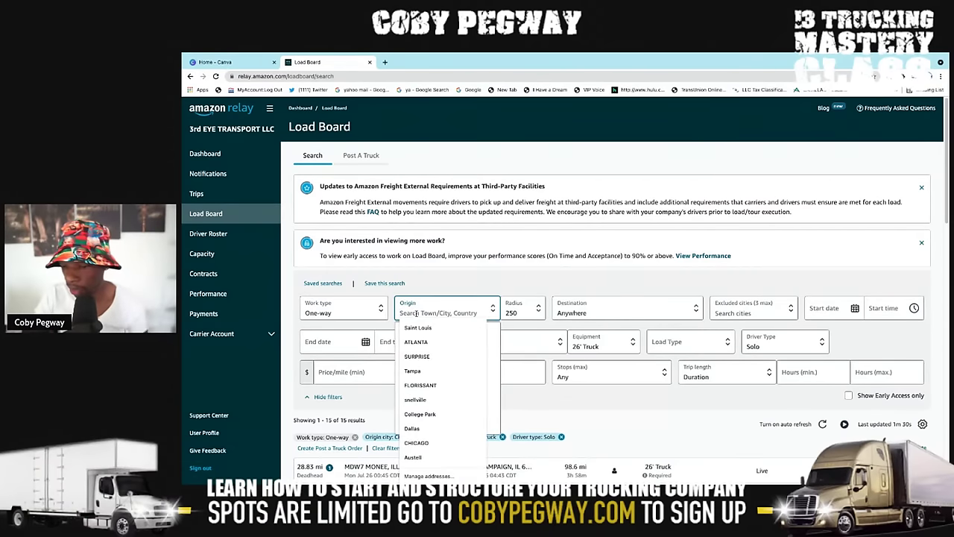
type("ph")
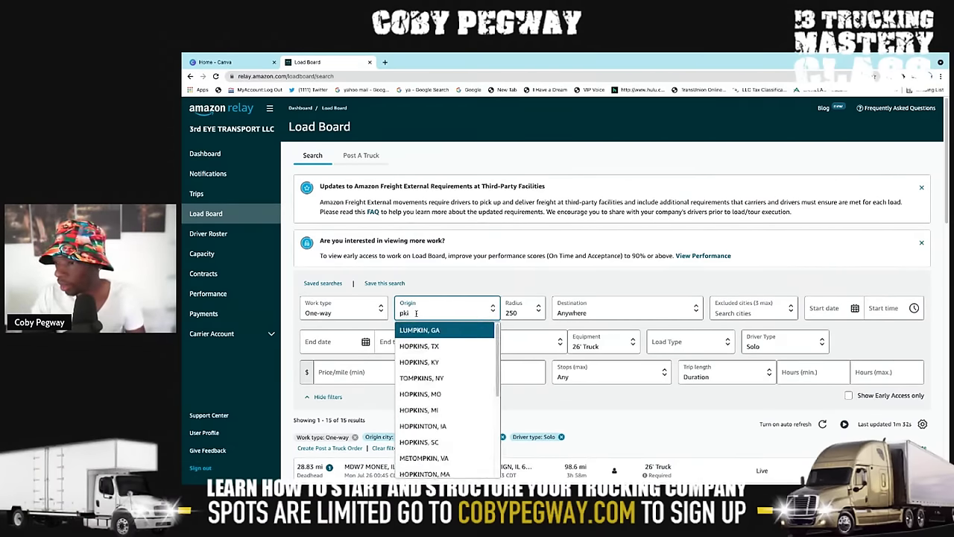
type("i")
key("BackSpace")
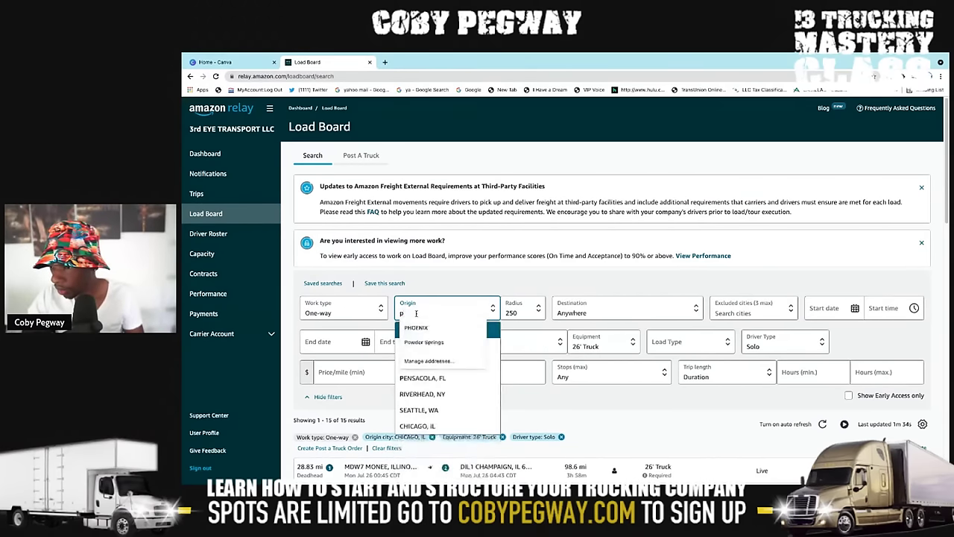
type("i")
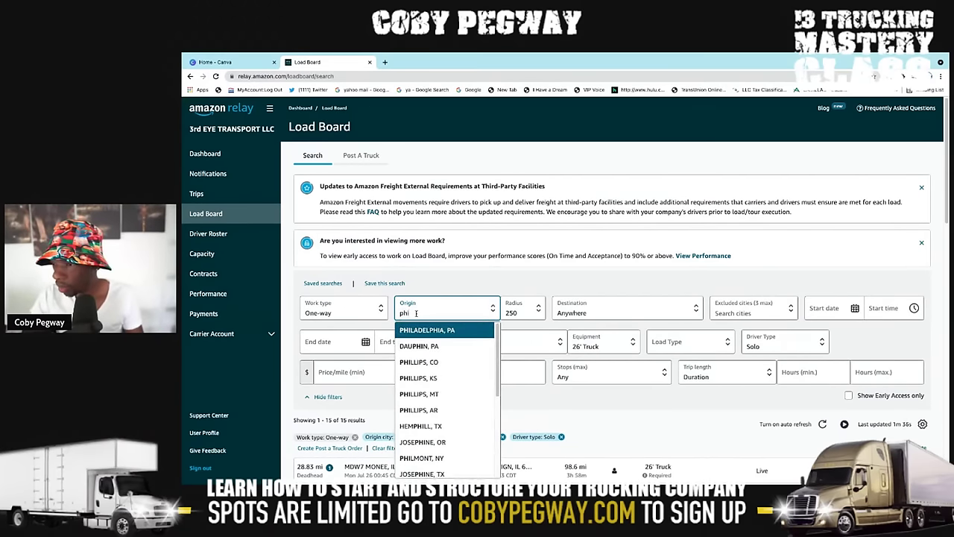
left_click(459, 331)
- Examine the similar matches for Philadelphia, including their deadhead distances, pickup cities and payouts
scroll(459, 357, "down", 3)
scroll(459, 362, "down", 2)
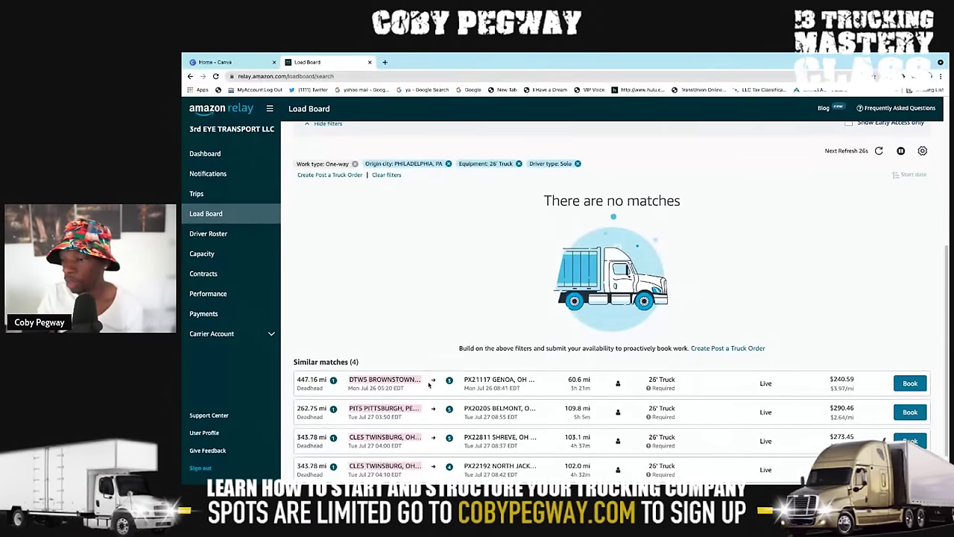
scroll(430, 388, "down", 1)
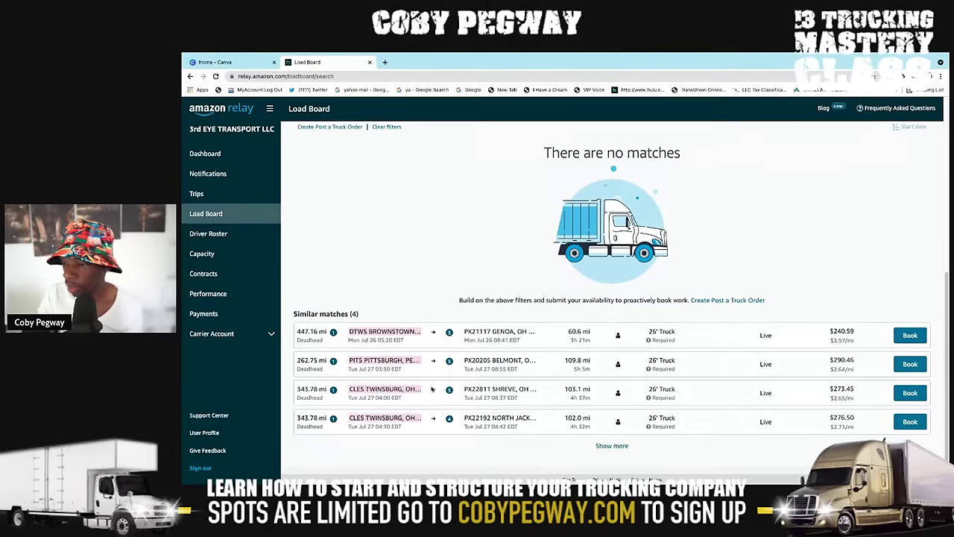
scroll(431, 389, "up", 8)
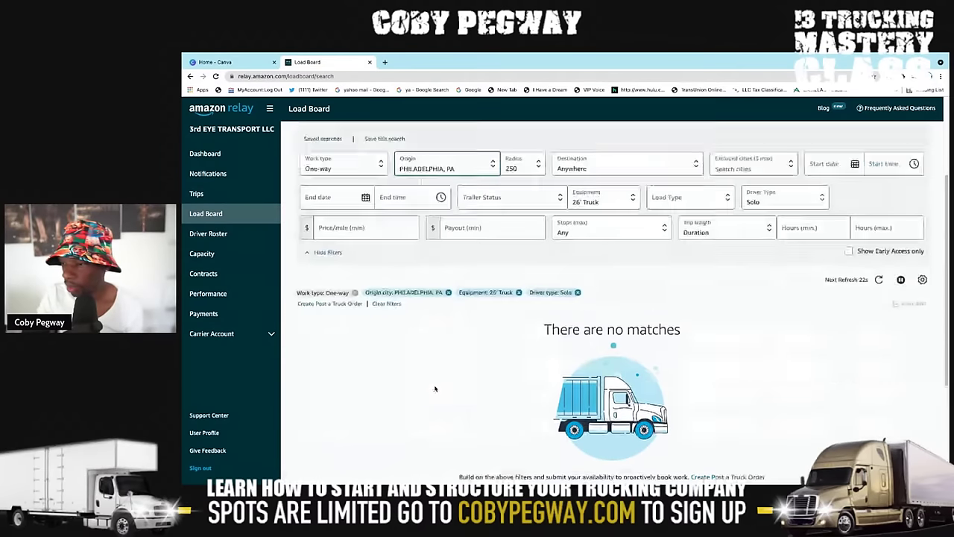
scroll(435, 387, "down", 3)
scroll(435, 387, "down", 3)
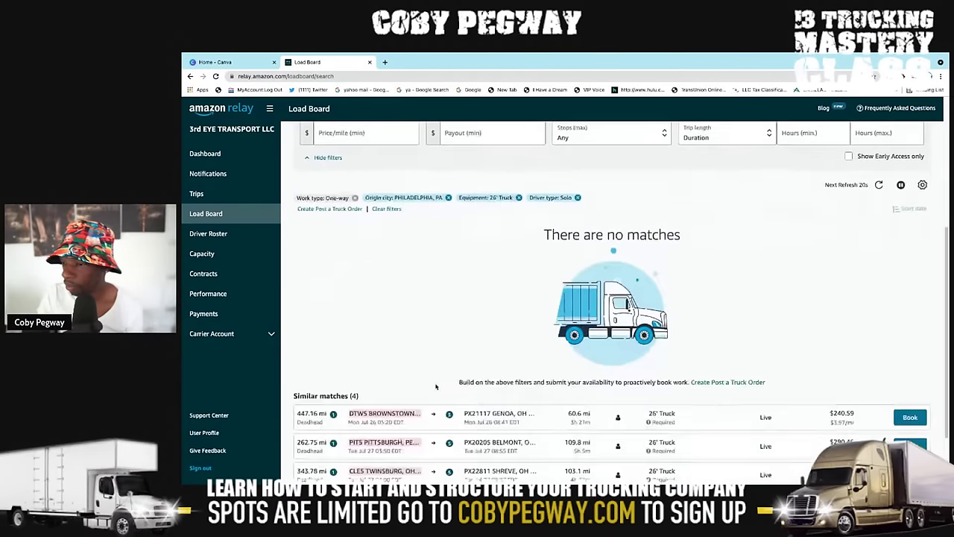
scroll(451, 381, "down", 1)
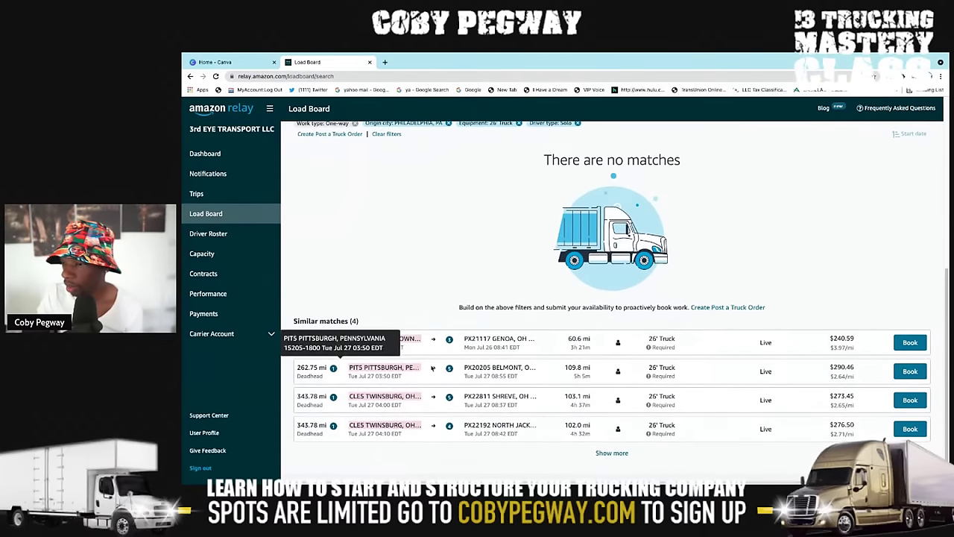
- Change the search origin to Detroit, MI
scroll(382, 368, "up", 7)
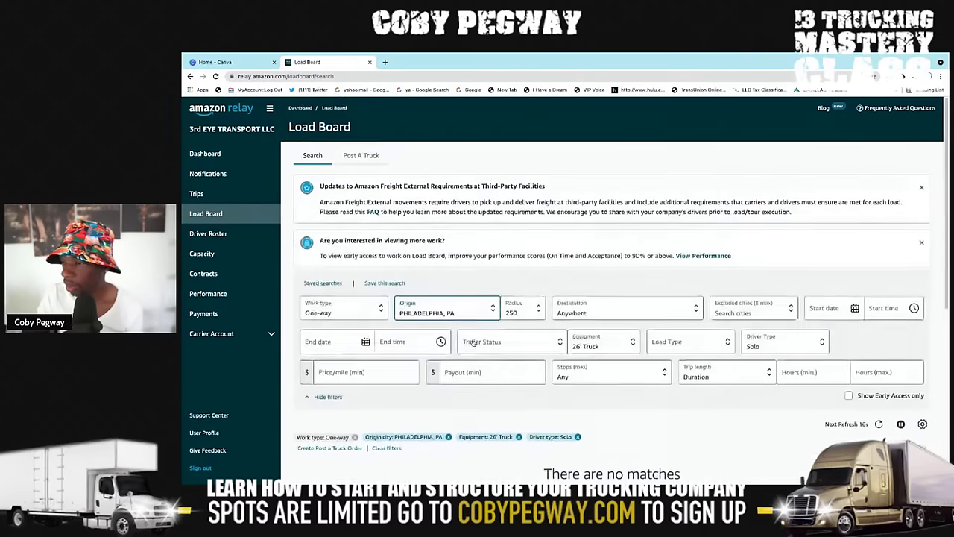
left_click(414, 310)
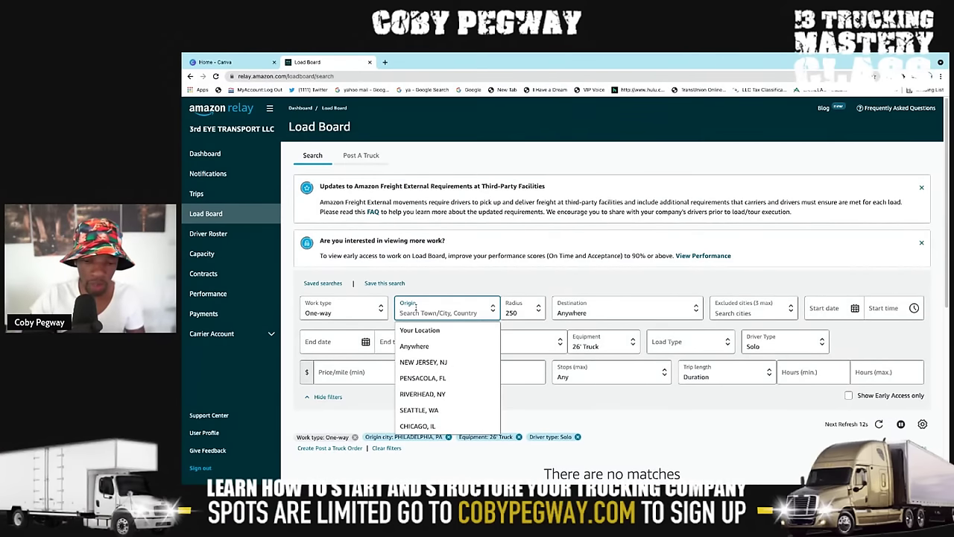
type("dter")
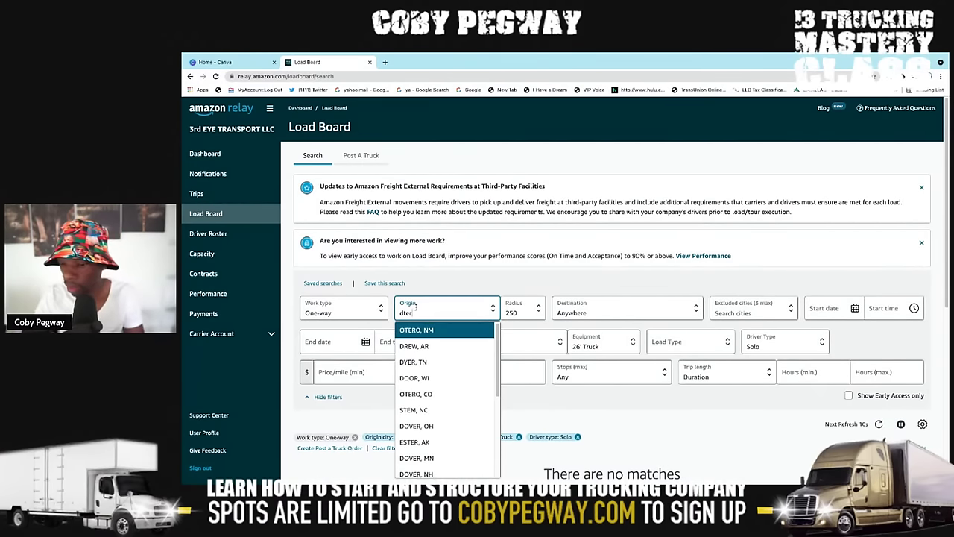
key("BackSpace")
key("BackSpace")
key("BackSpace")
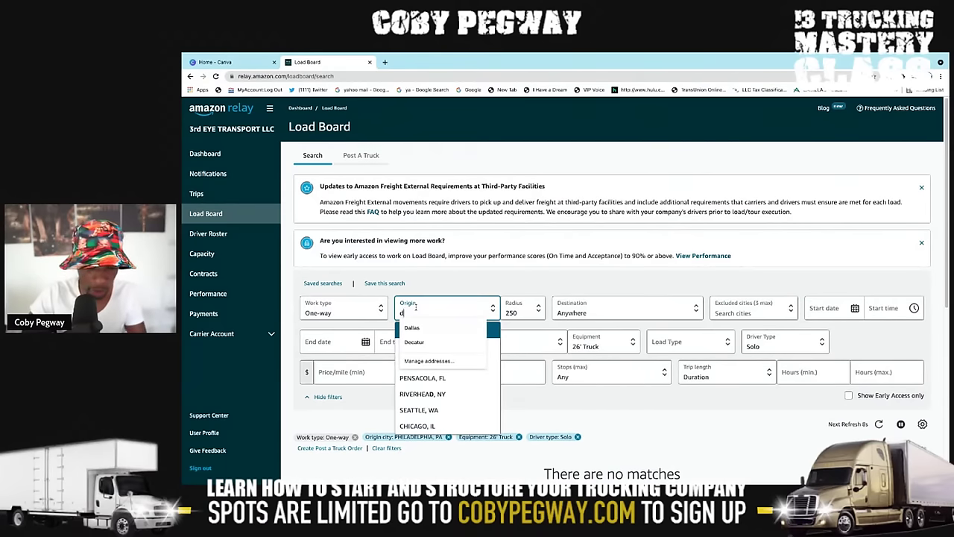
type("etr")
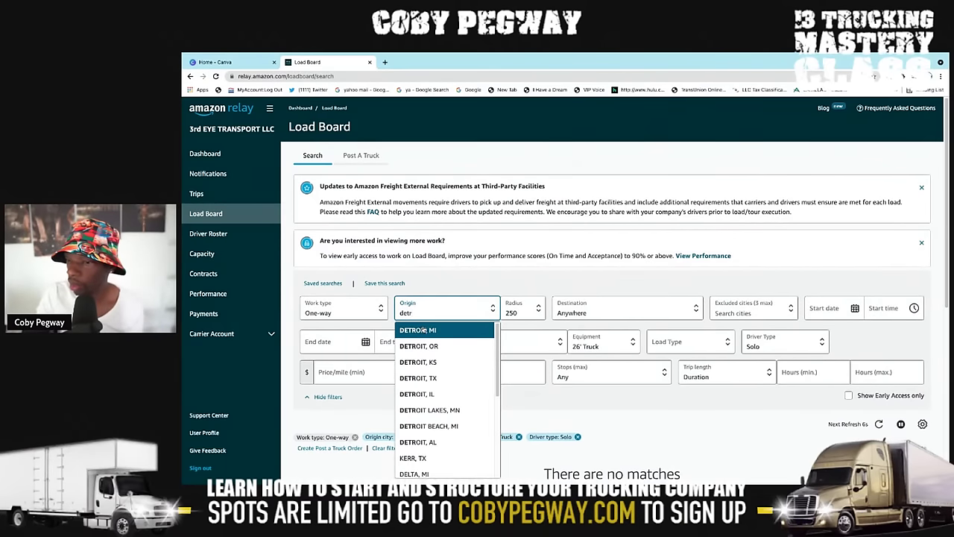
left_click(422, 330)
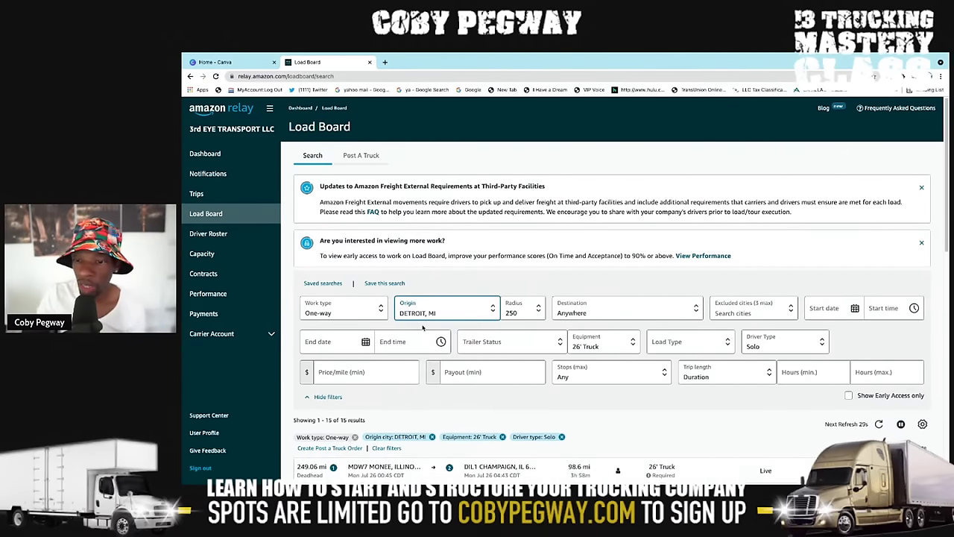
- Examine the full list of Detroit-area loads for deadhead distances, pickup cities, trip miles and payouts
scroll(410, 350, "down", 2)
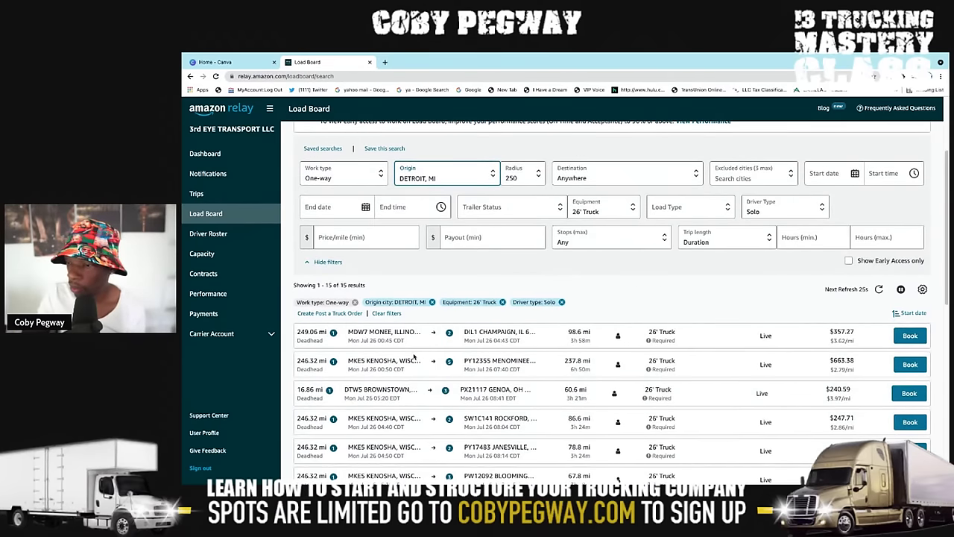
scroll(414, 357, "down", 3)
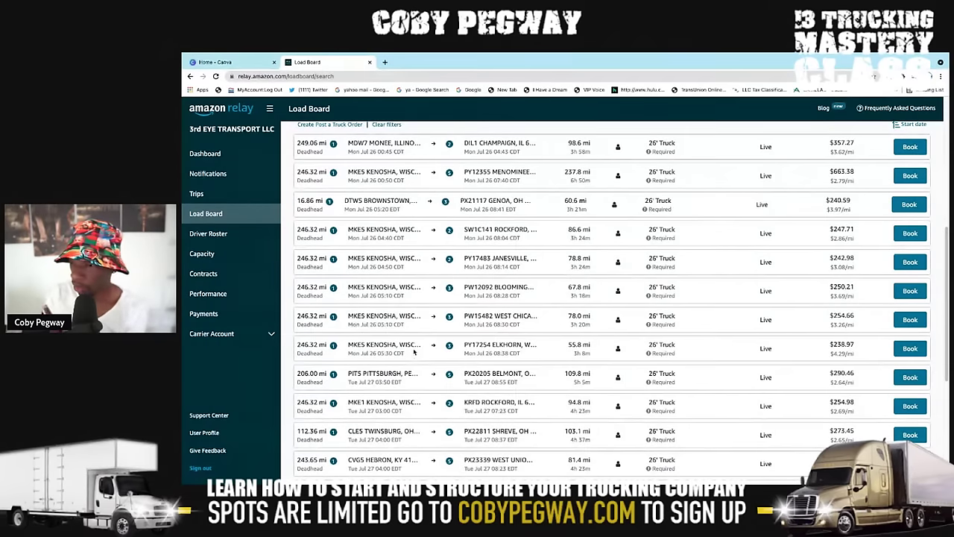
scroll(429, 372, "down", 2)
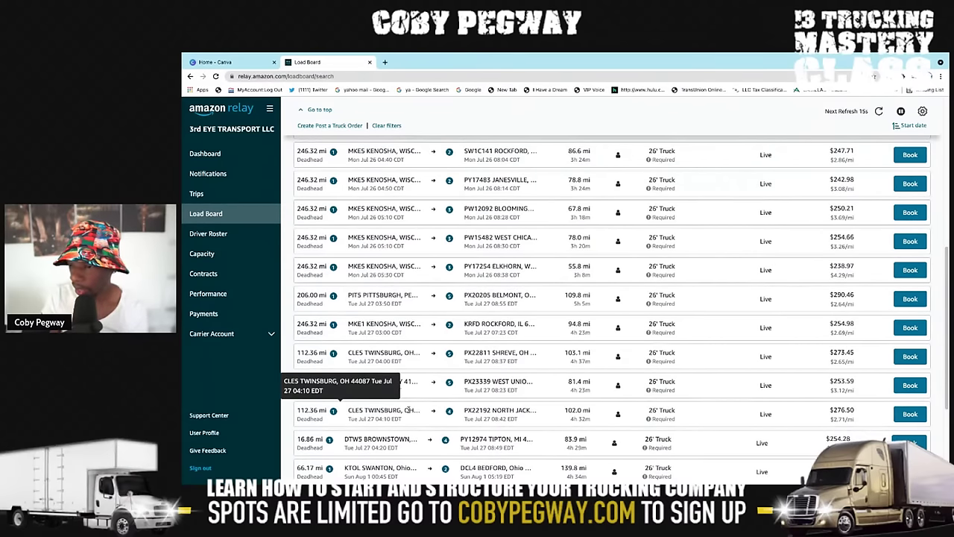
scroll(408, 409, "down", 2)
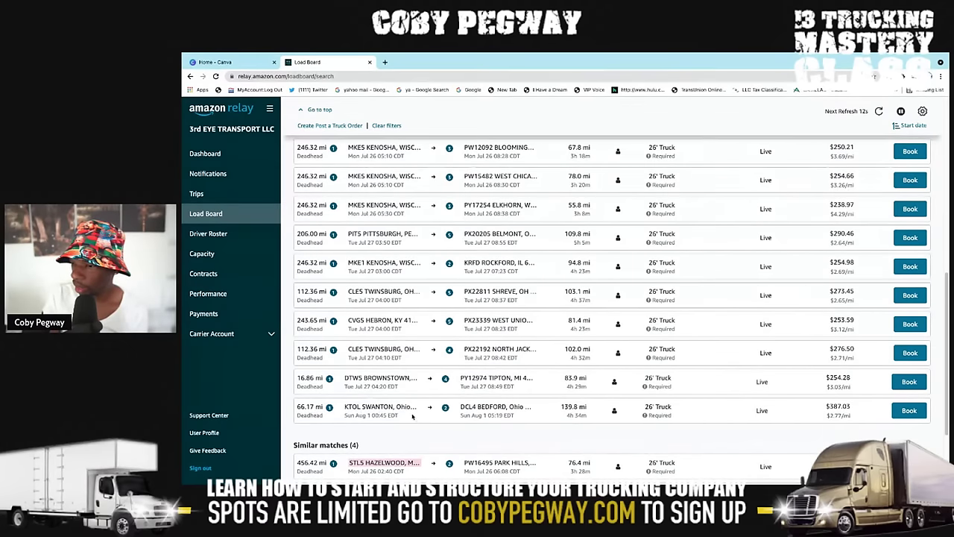
scroll(421, 406, "up", 1)
left_click(319, 109)
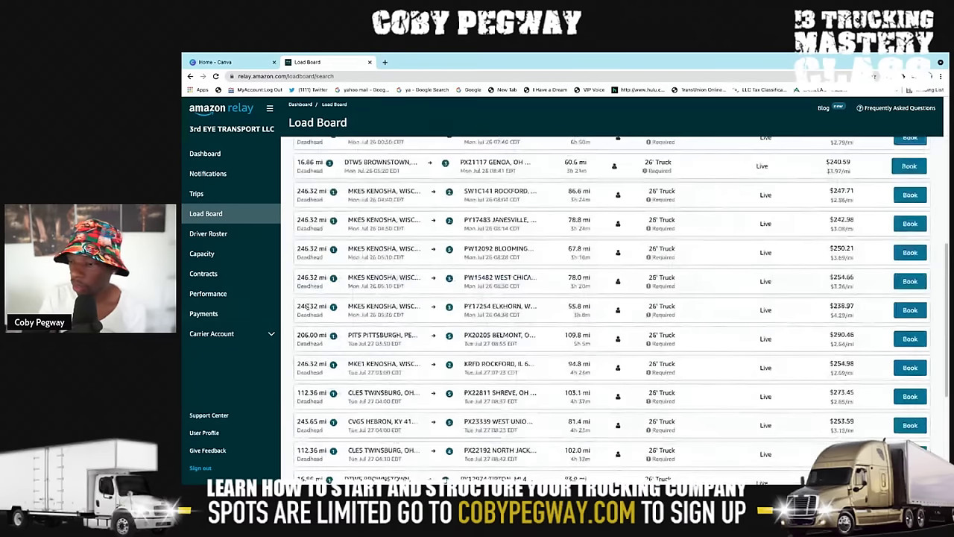
scroll(345, 343, "down", 10)
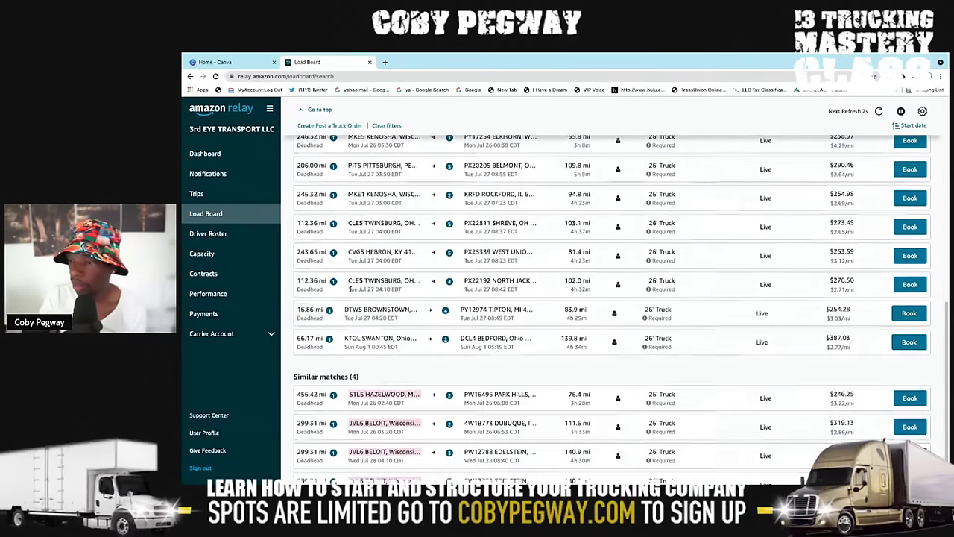
- Set the search origin to Baltimore, MD and review its matching and similar 26-foot truck loads
scroll(372, 320, "up", 10)
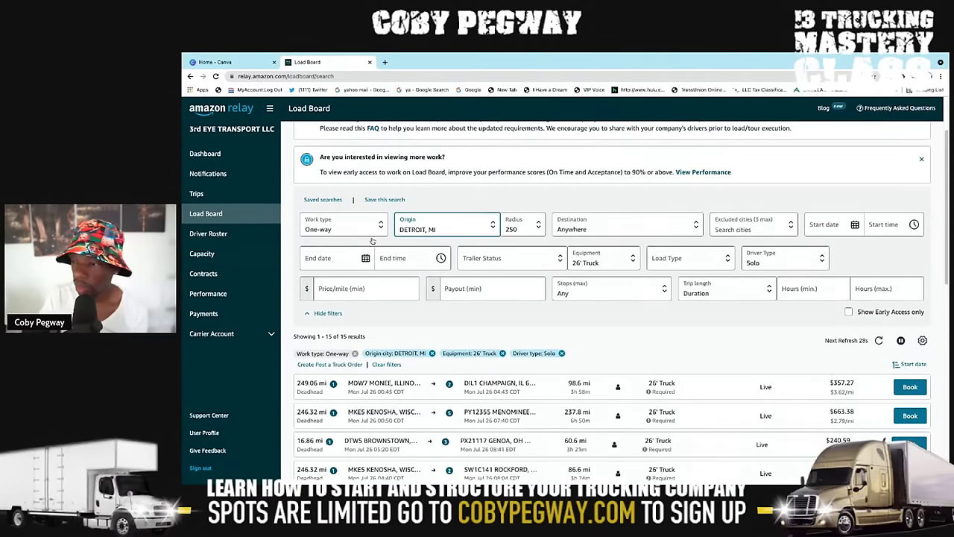
left_click(419, 228)
type("ball")
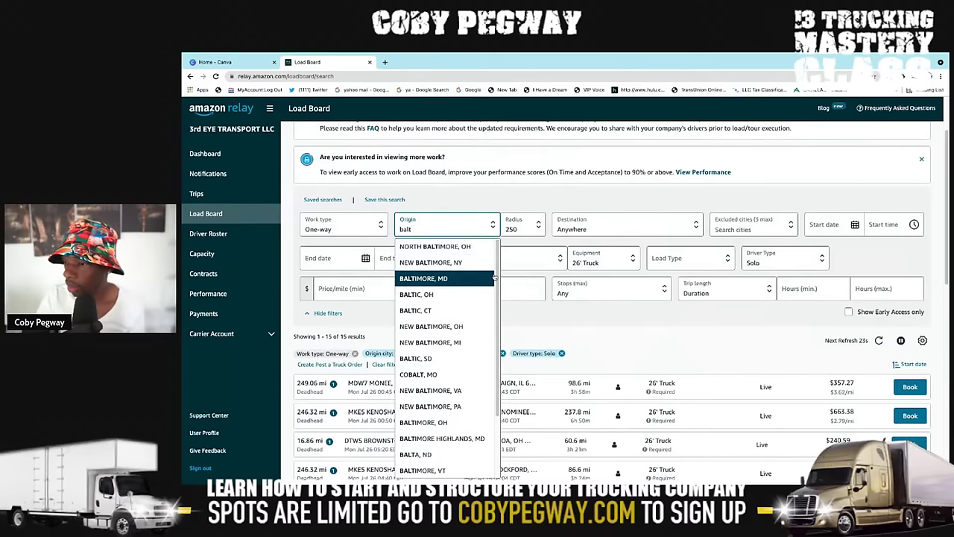
left_click(455, 279)
scroll(441, 283, "down", 1)
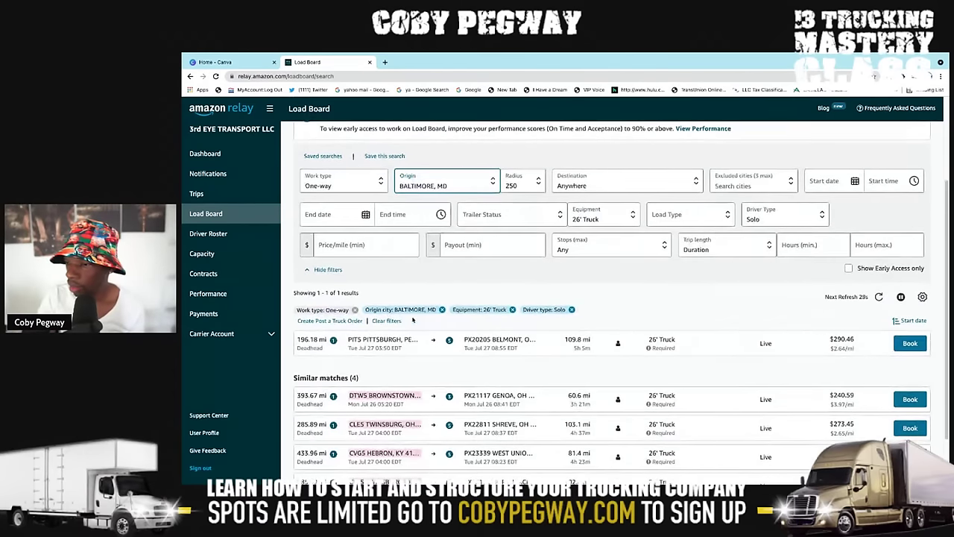
scroll(392, 357, "down", 1)
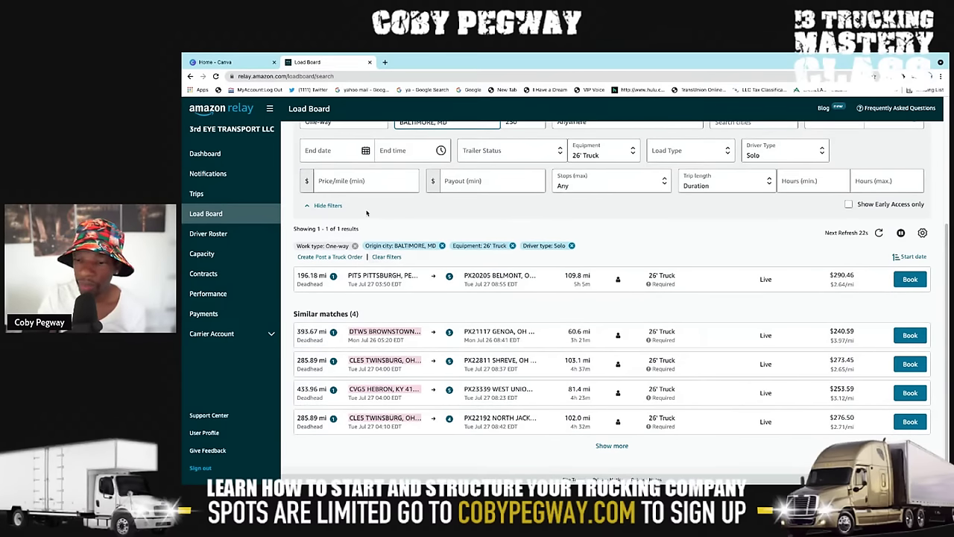
scroll(362, 182, "up", 1)
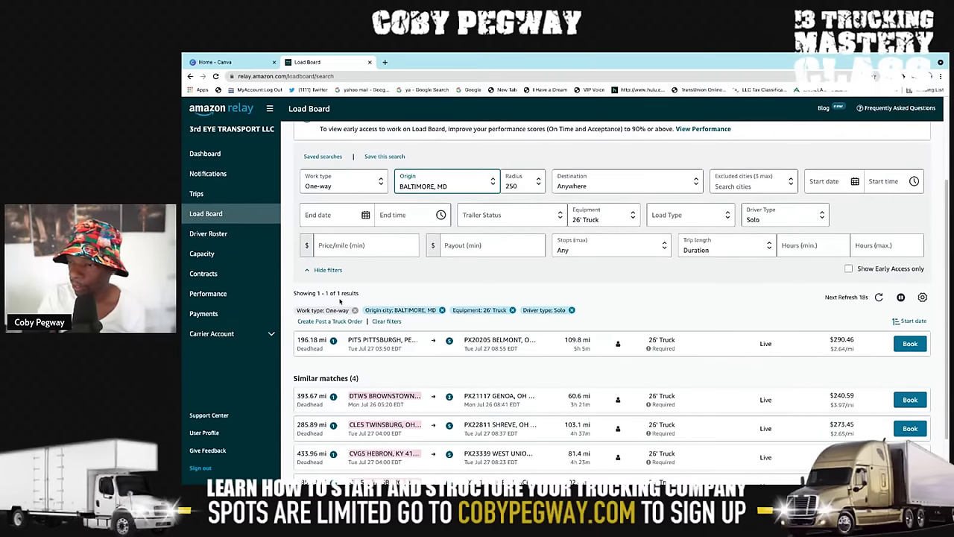
scroll(340, 281, "up", 1)
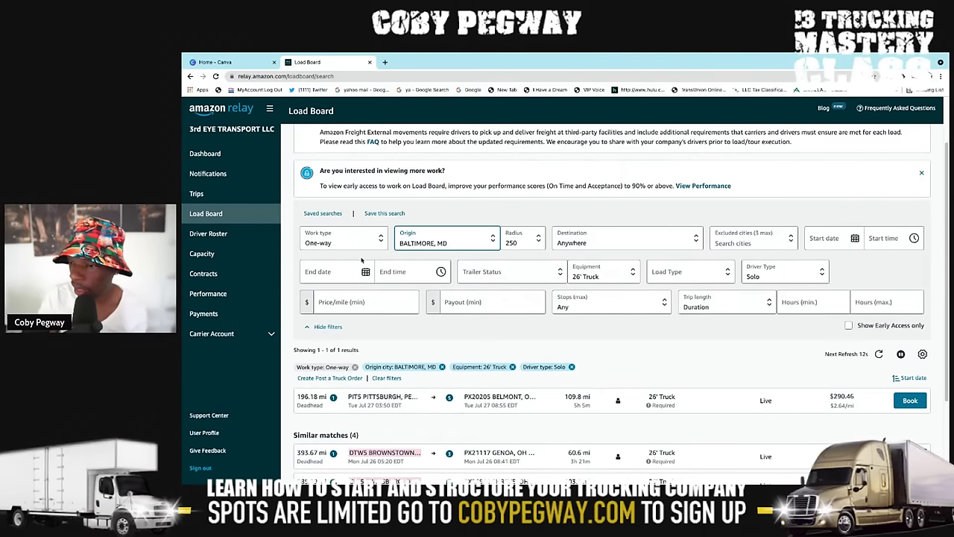
scroll(362, 260, "down", 2)
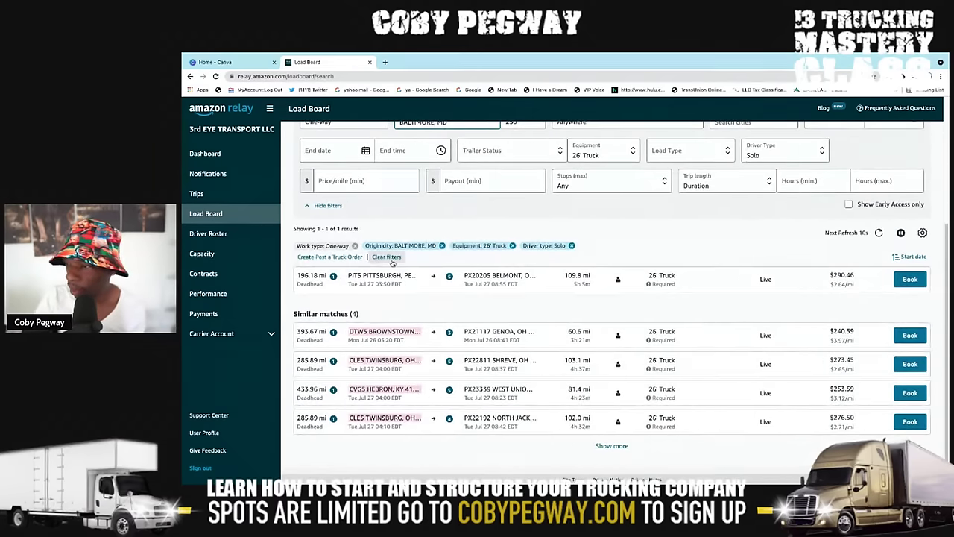
- Set the search origin to Charleston, SC and review the 26-foot truck results for that area
scroll(377, 281, "up", 1)
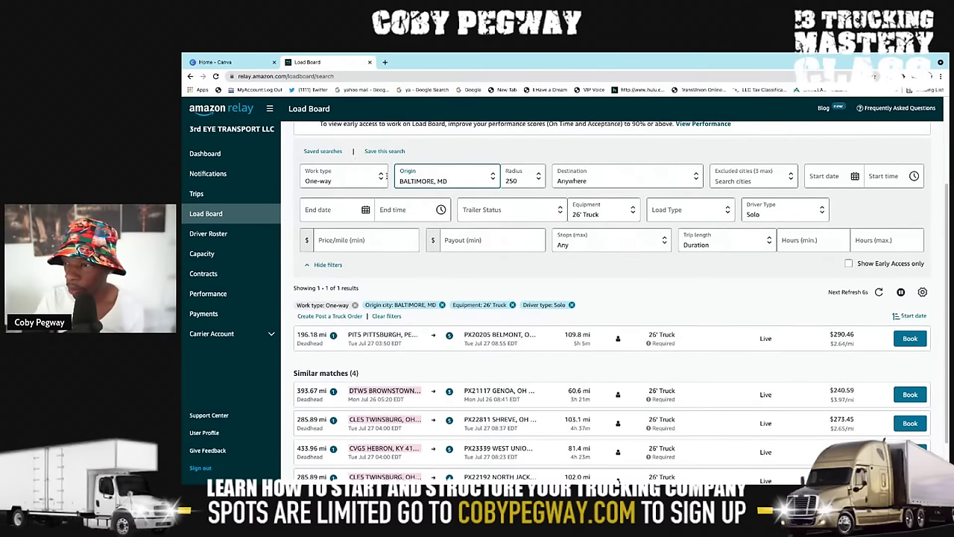
left_click(415, 177)
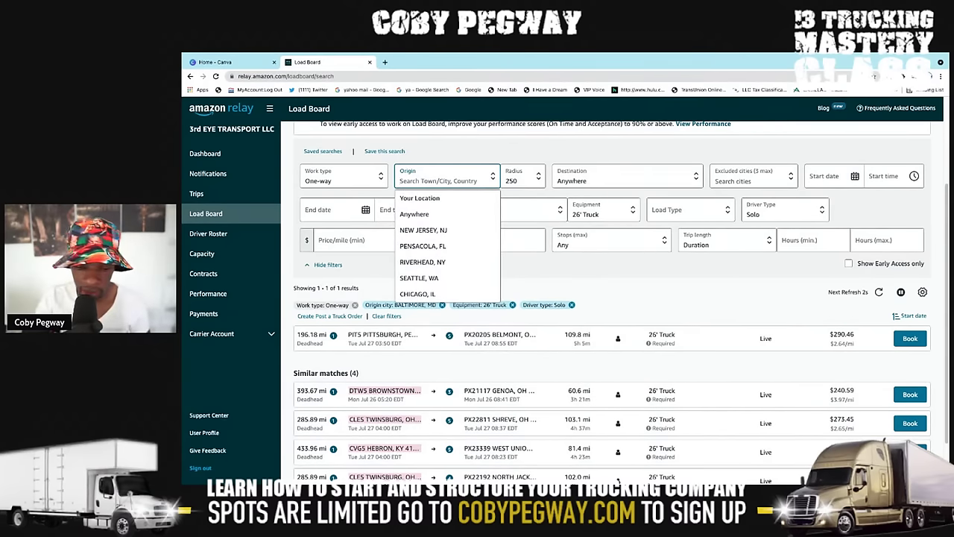
type("char")
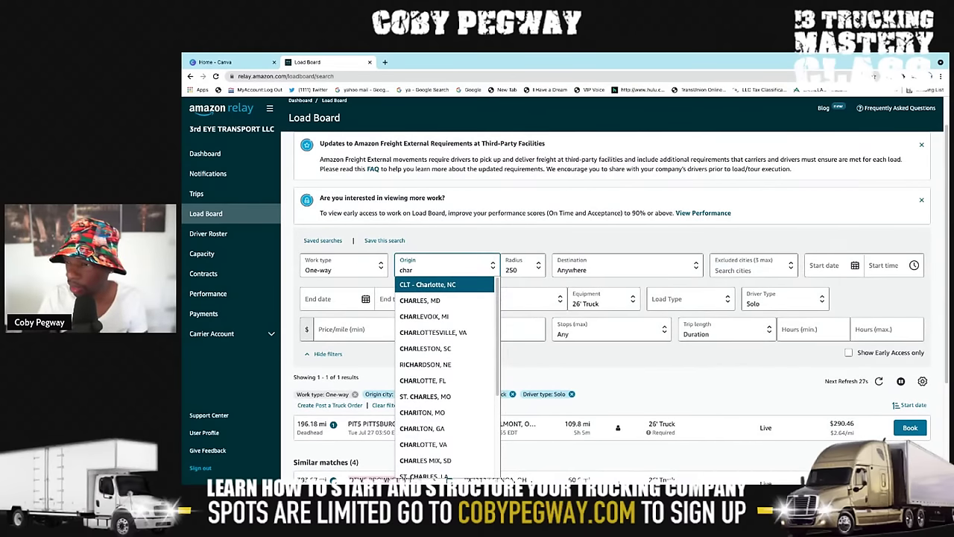
type("lest")
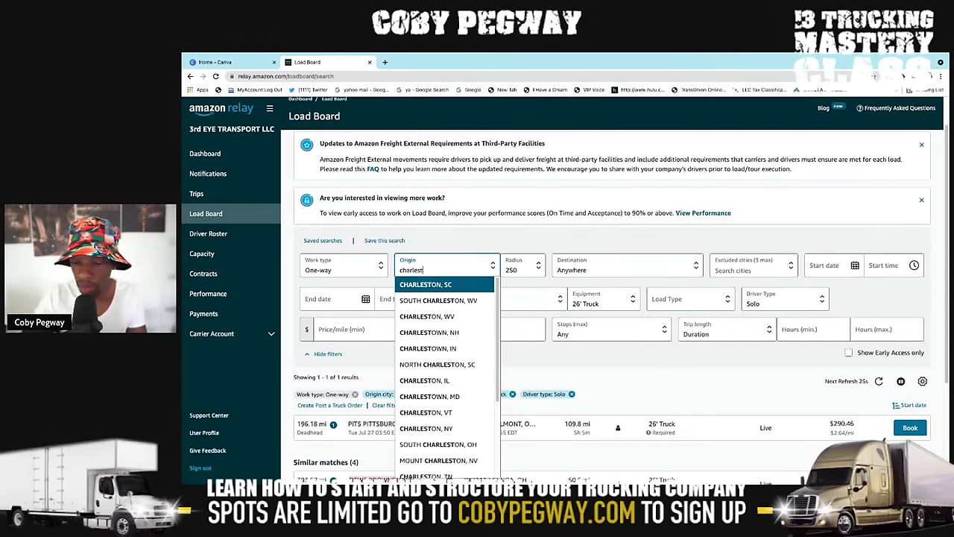
type("on")
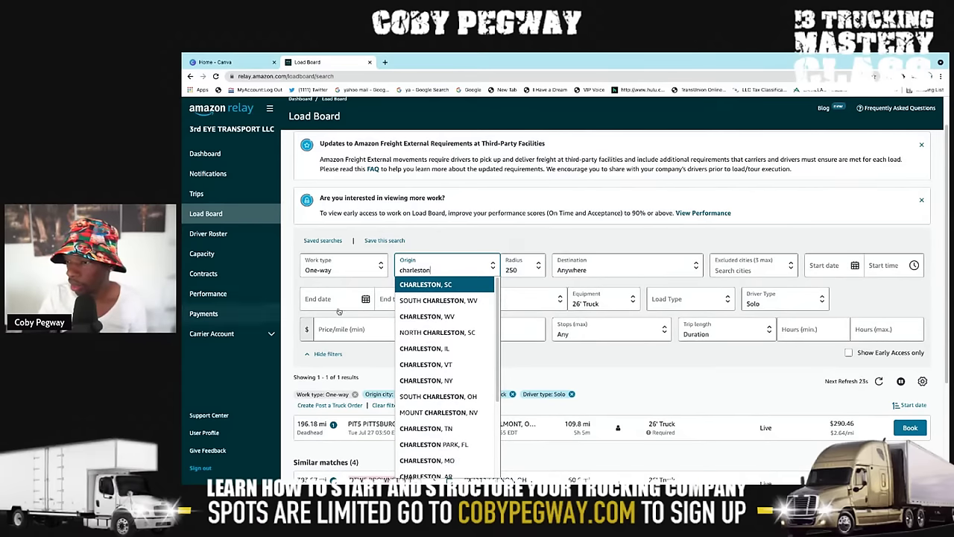
left_click(419, 285)
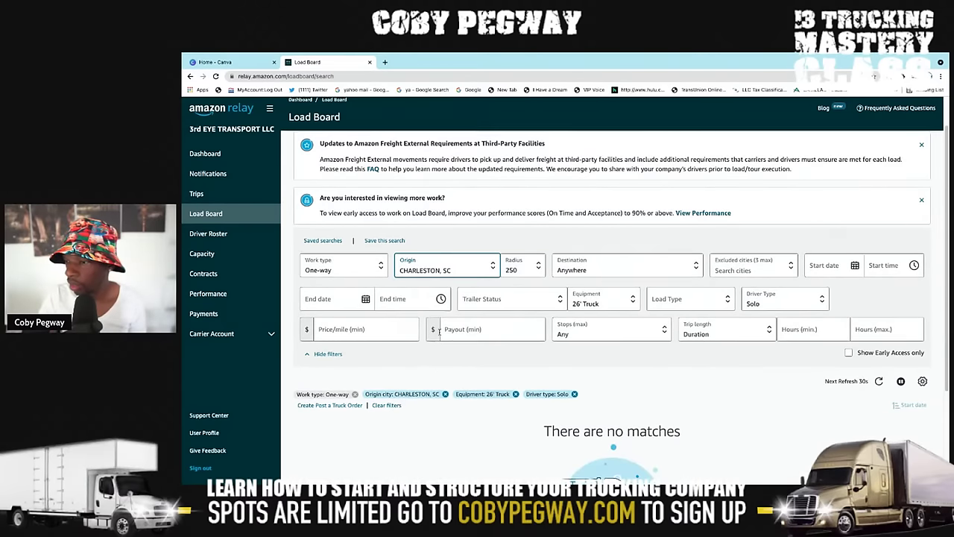
scroll(417, 342, "down", 2)
scroll(417, 343, "up", 3)
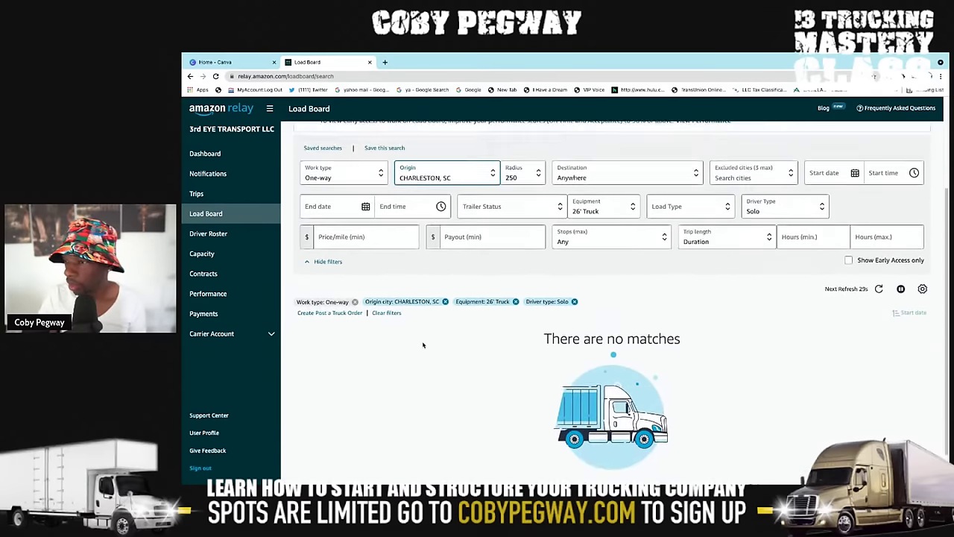
scroll(421, 344, "down", 2)
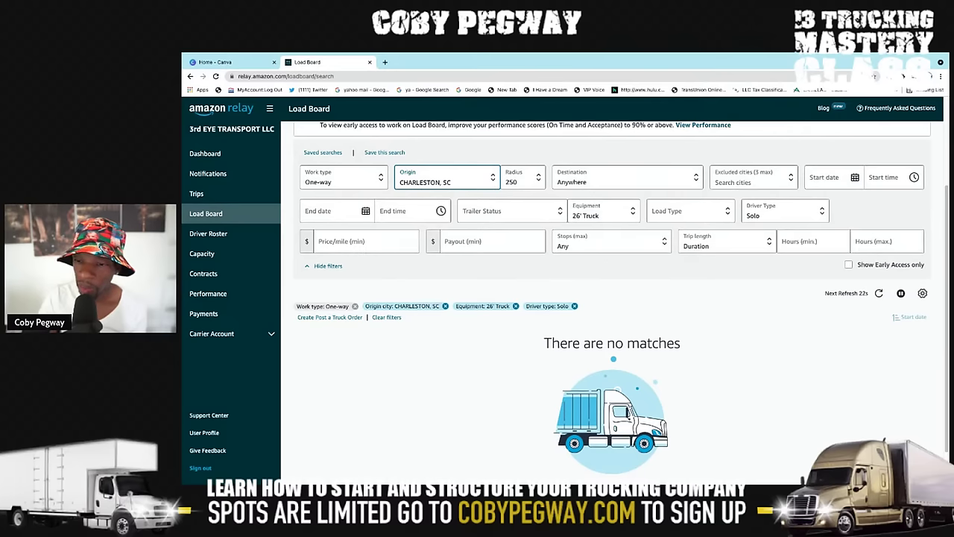
- Change the search origin to Allentown, PA and review its matching and similar 26-foot truck loads
left_click(438, 181)
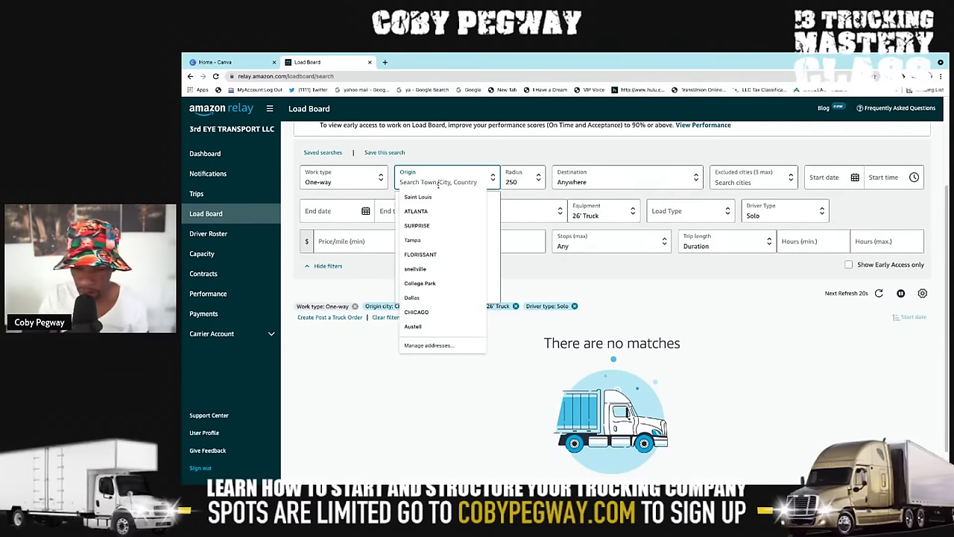
type("allen")
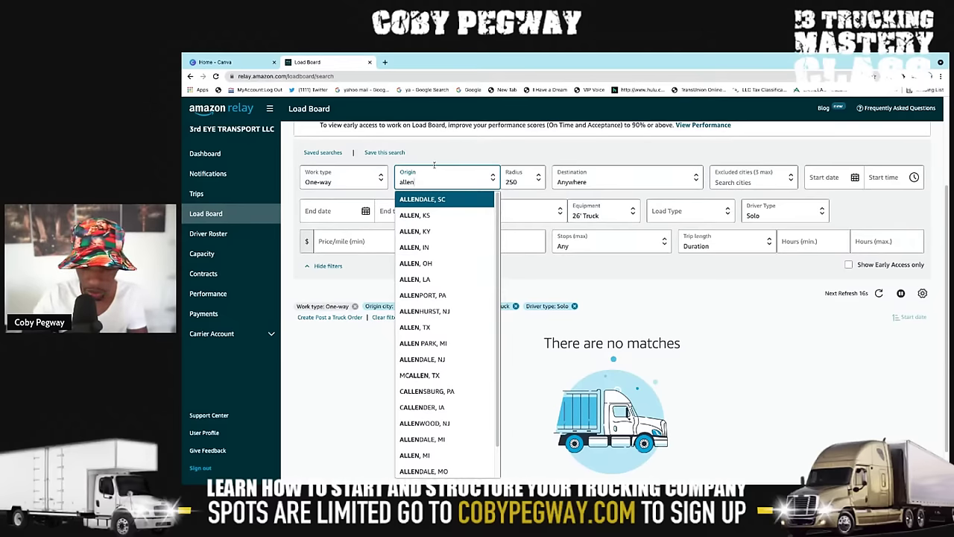
type("town")
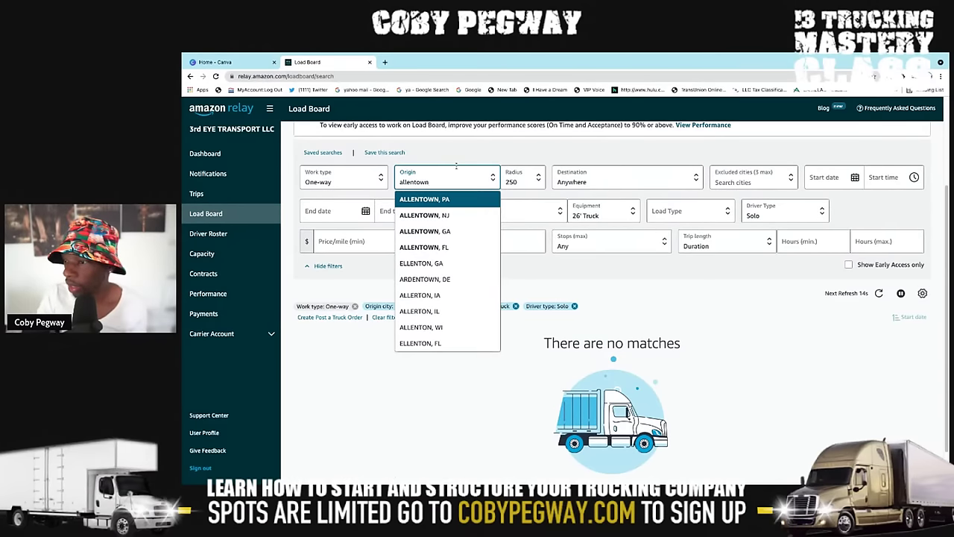
left_click(454, 199)
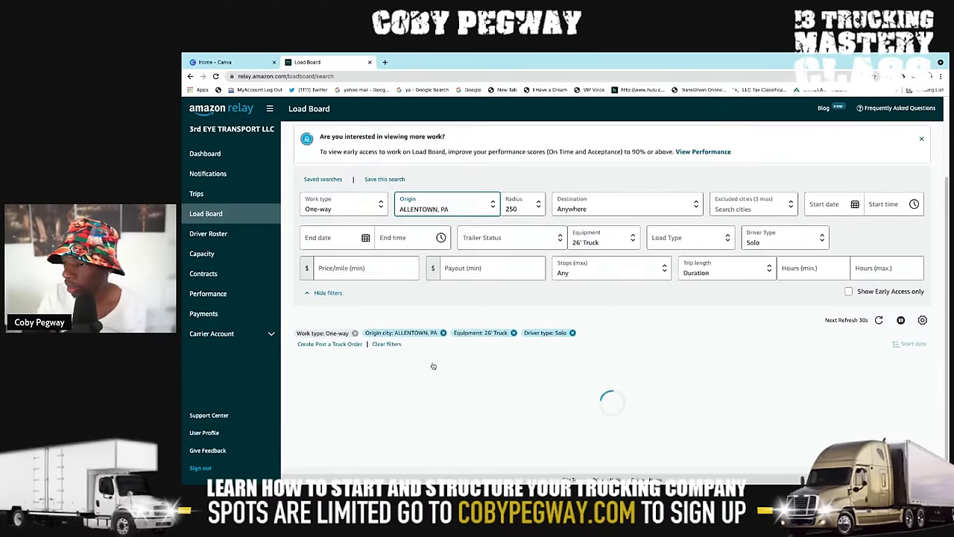
scroll(433, 366, "down", 4)
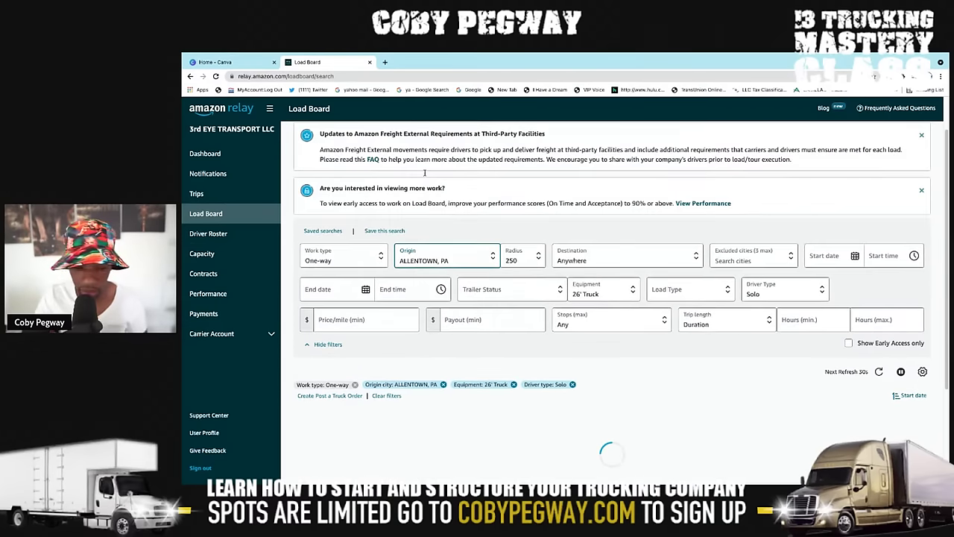
- Switch the search origin to Stockton, CA and examine the loads' deadhead distances, pickup cities, trip miles and payouts
left_click(439, 268)
type("stoc")
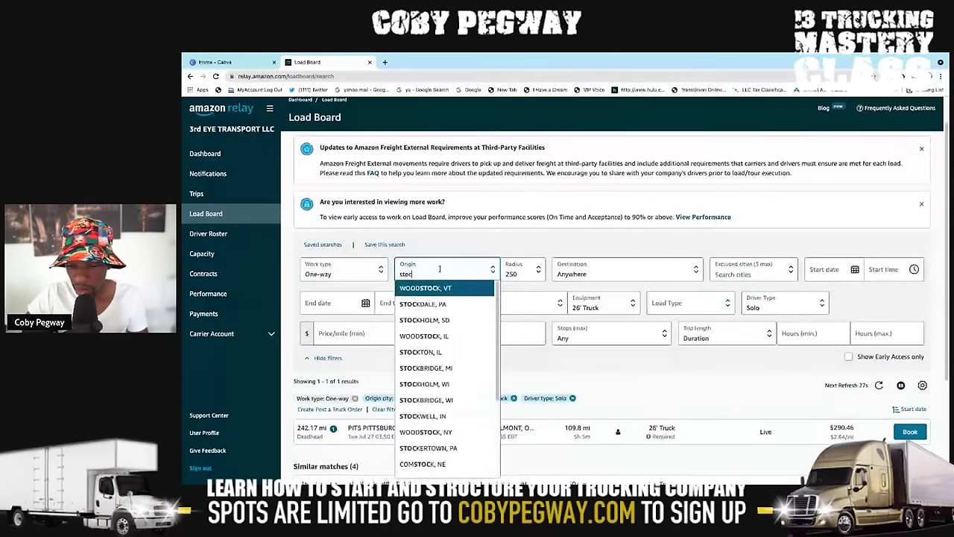
type("ton")
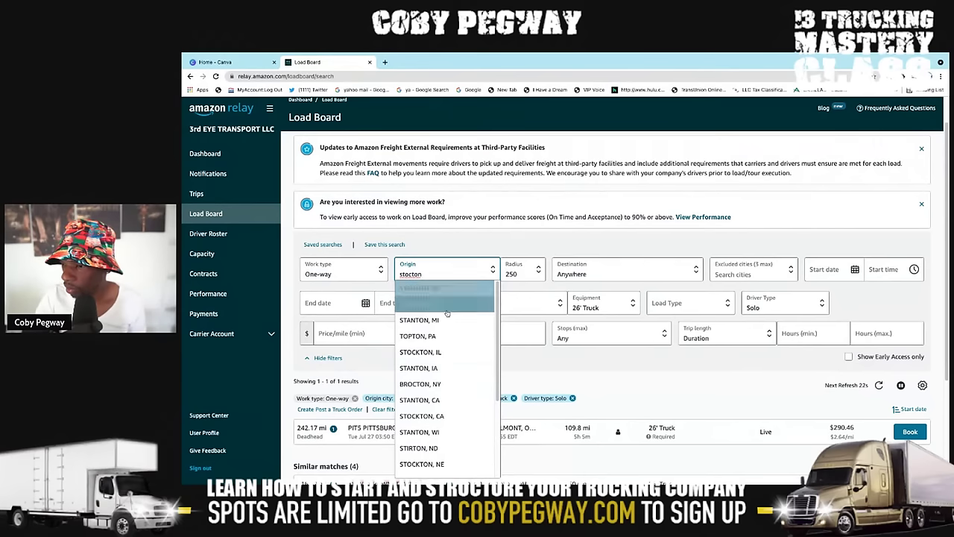
left_click(440, 416)
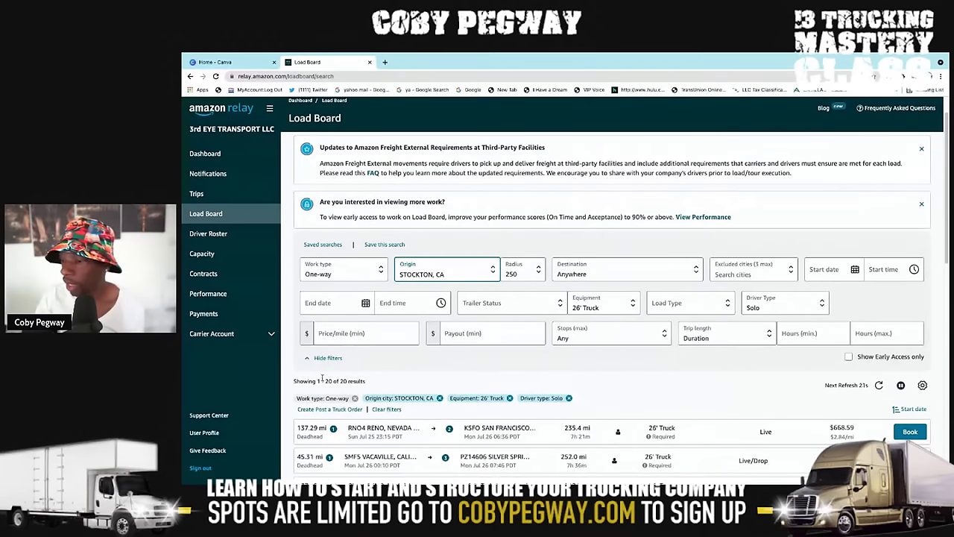
scroll(515, 401, "down", 1)
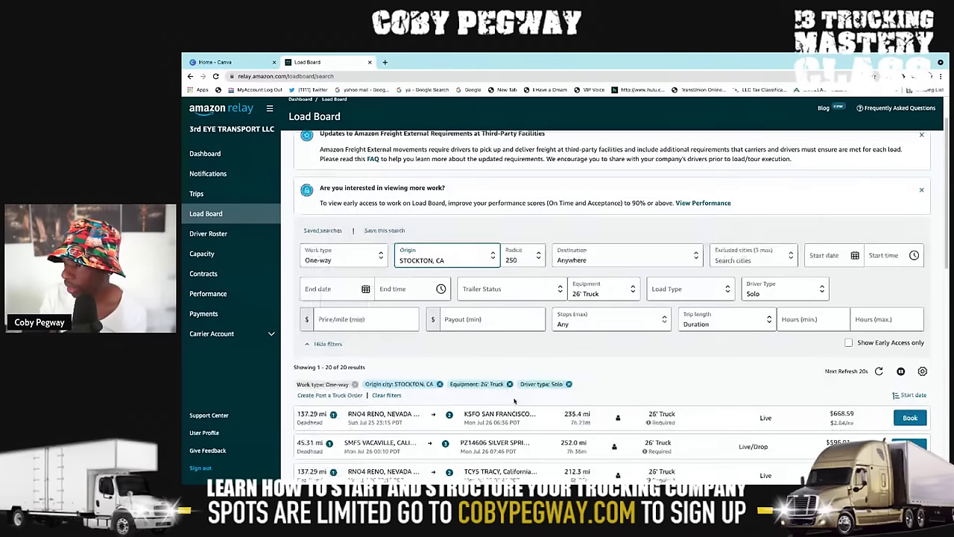
scroll(514, 401, "down", 3)
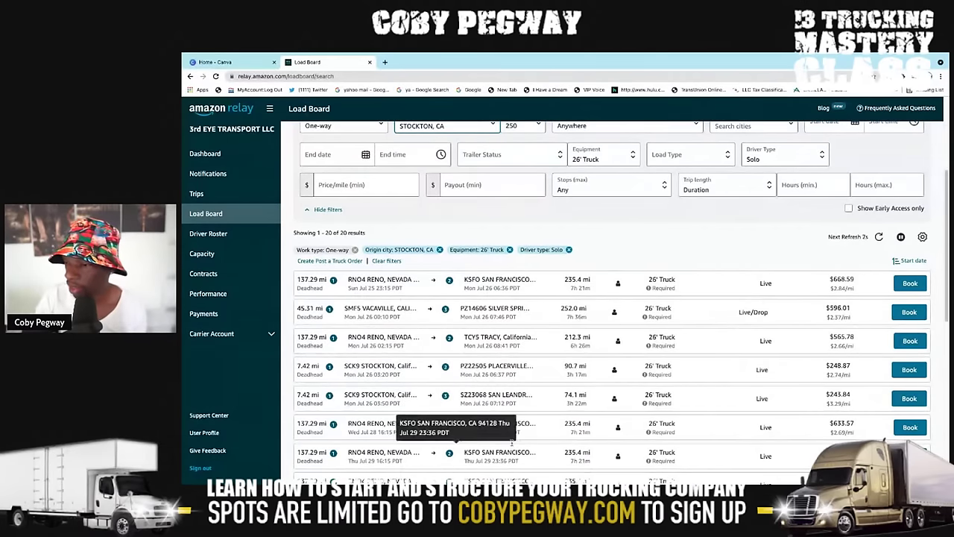
scroll(553, 386, "down", 1)
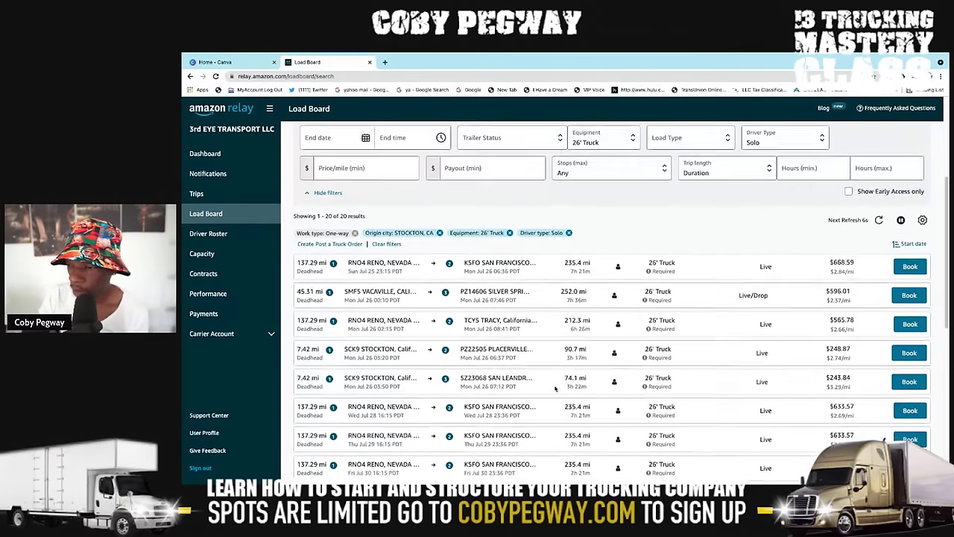
- Set the search origin to Kansas City, MO and review the deadhead distances and payouts of its matching and similar loads
scroll(555, 388, "up", 2)
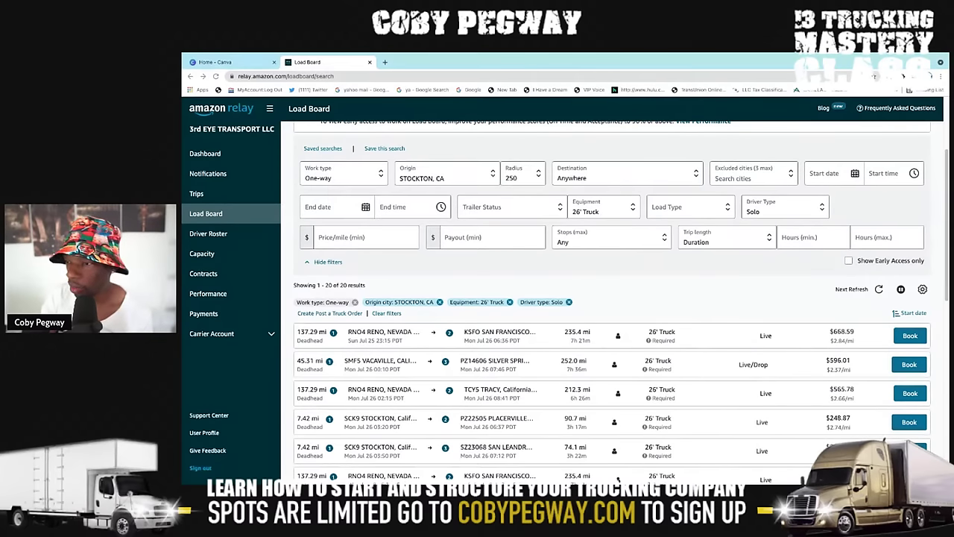
scroll(433, 209, "up", 1)
left_click(433, 209)
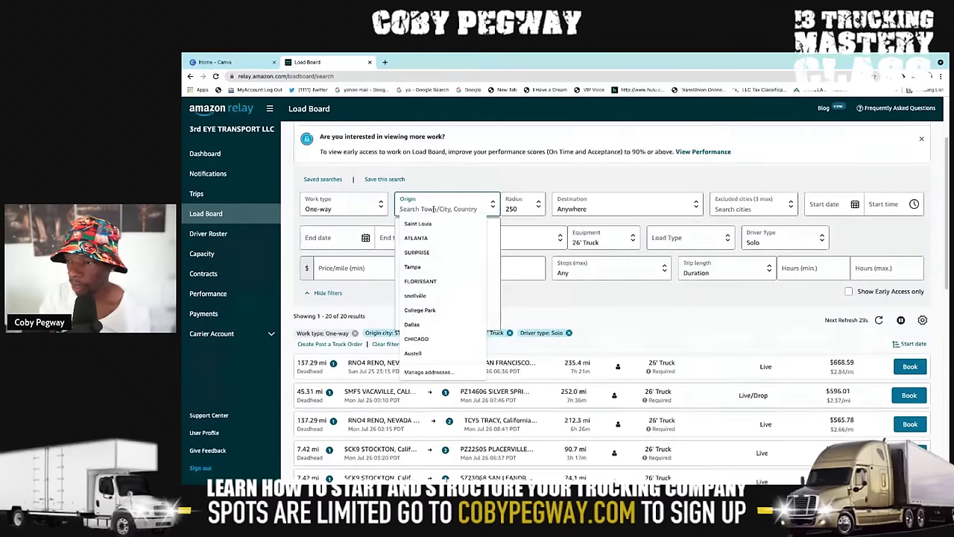
type("kanasa")
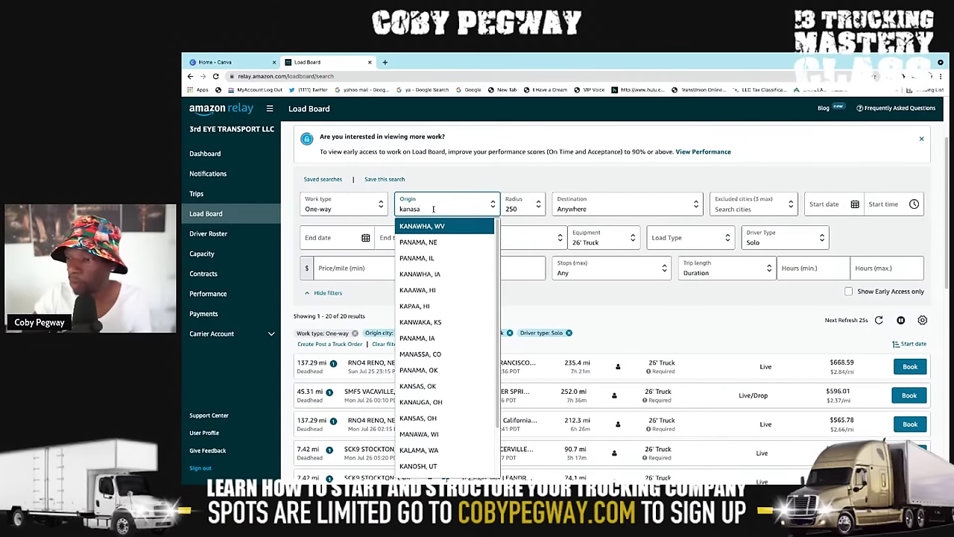
key("BackSpace")
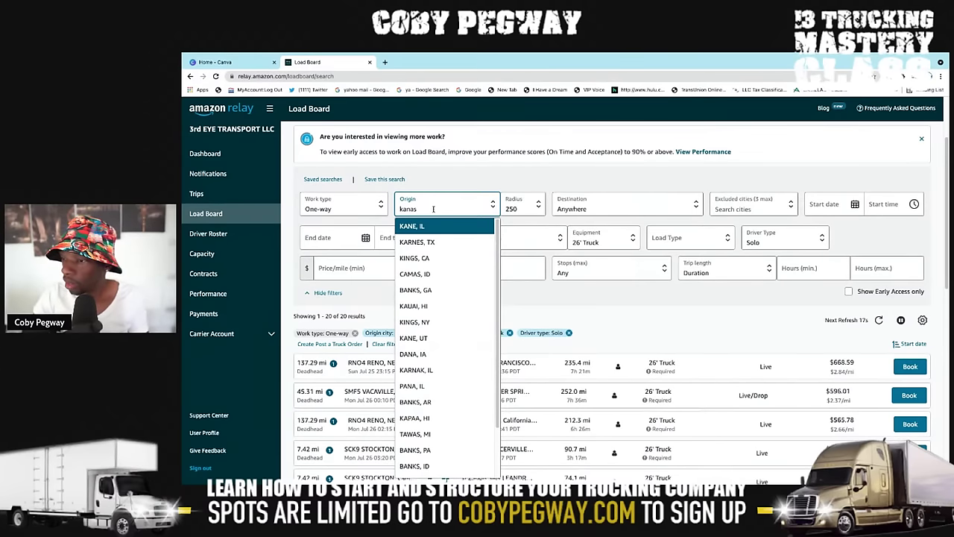
key("BackSpace")
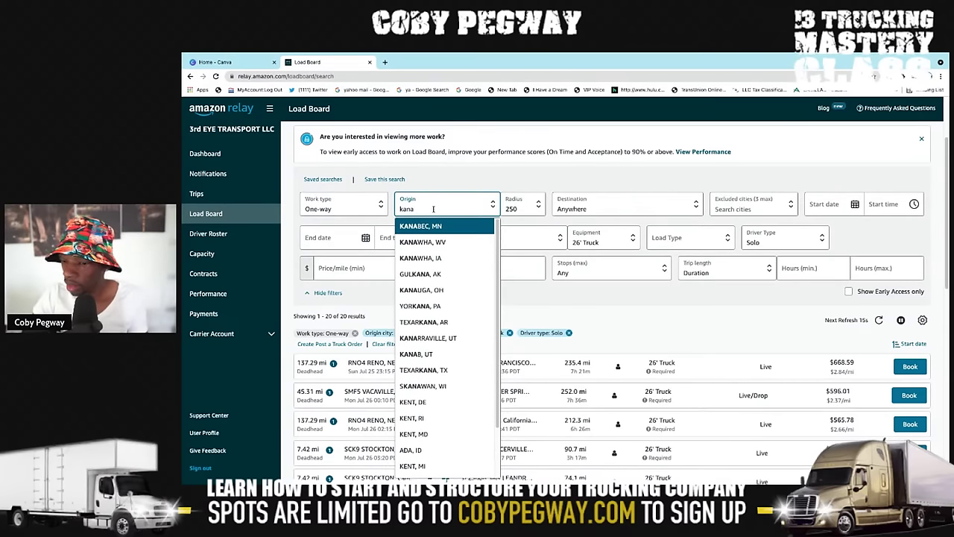
type("s")
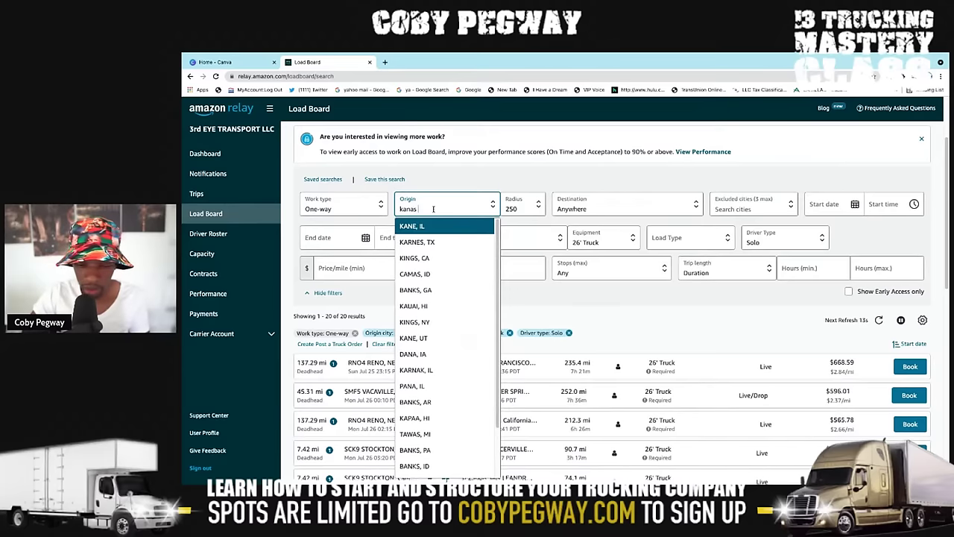
type(" city")
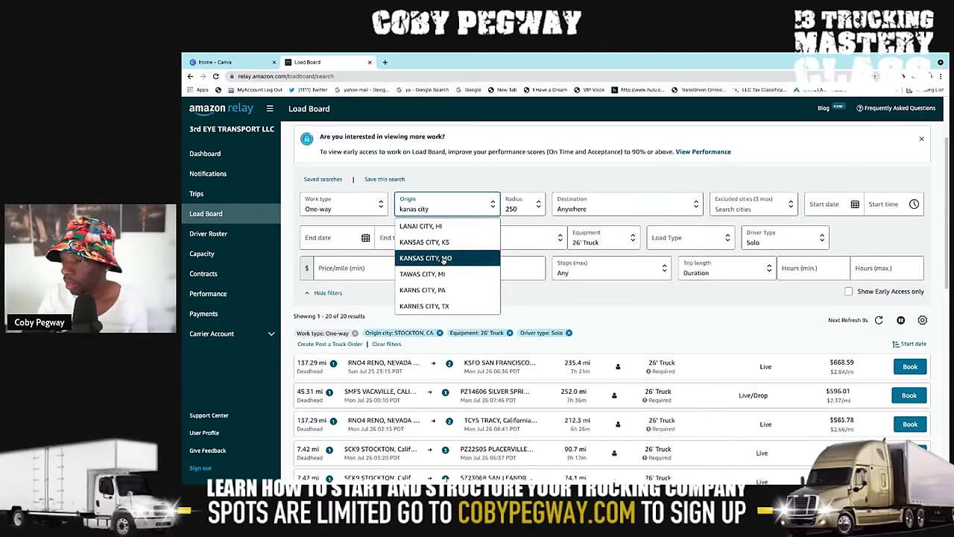
left_click(445, 258)
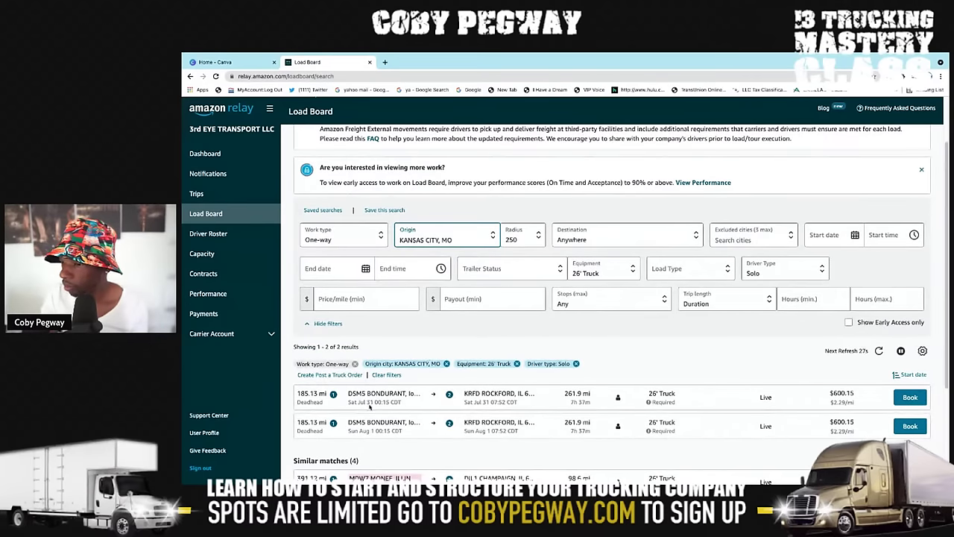
scroll(359, 409, "down", 2)
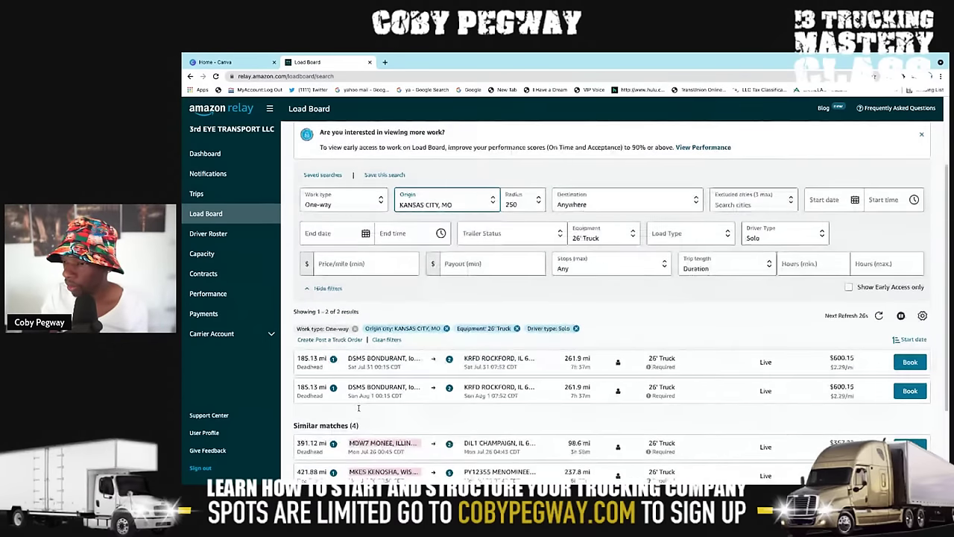
scroll(359, 409, "down", 1)
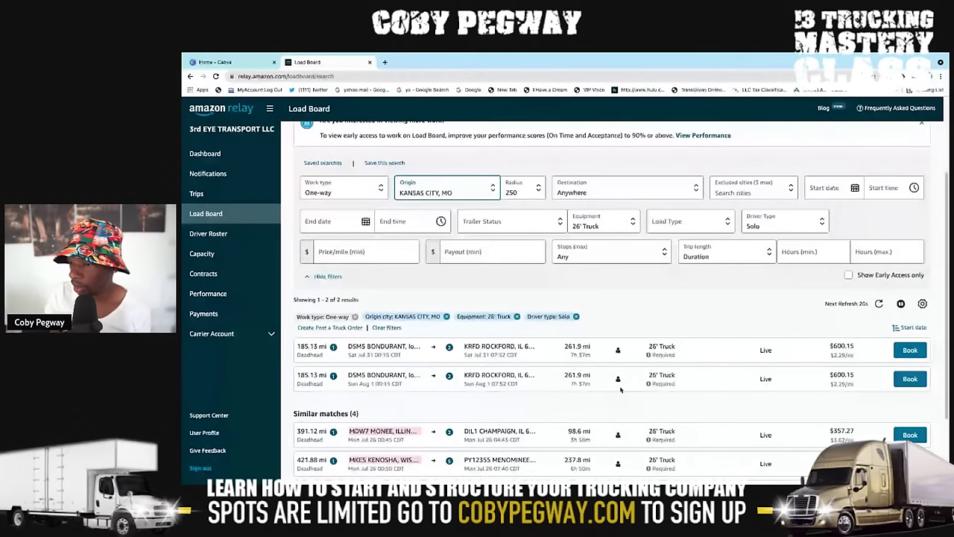
scroll(620, 388, "down", 2)
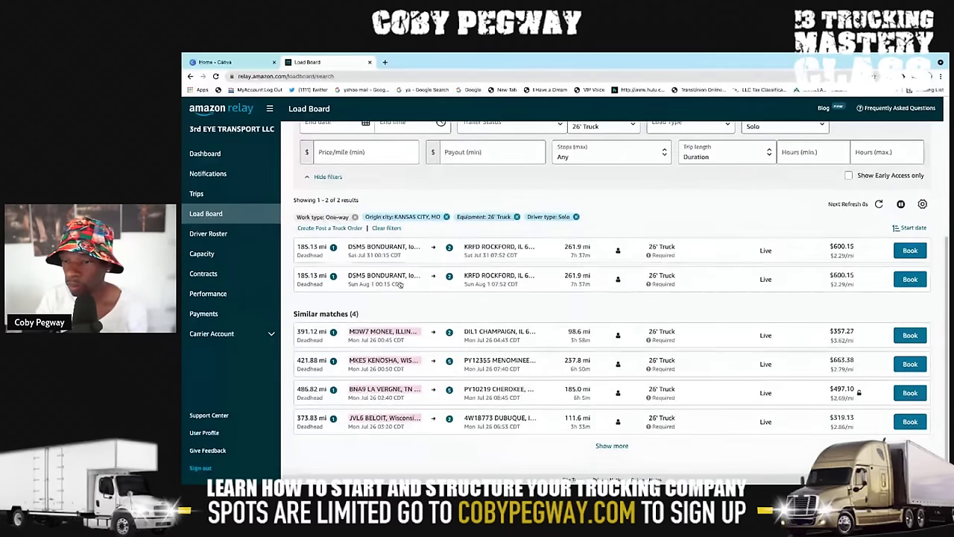
- Change the search origin to Boston, MA and check the area's direct and similar 26-foot truck matches
scroll(399, 281, "up", 1)
scroll(400, 281, "up", 3)
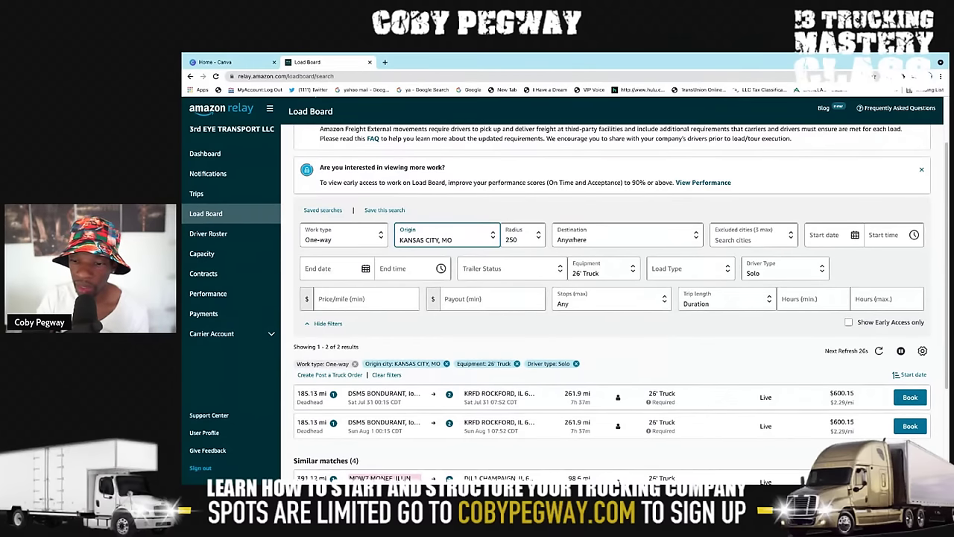
left_click(420, 235)
type("bo")
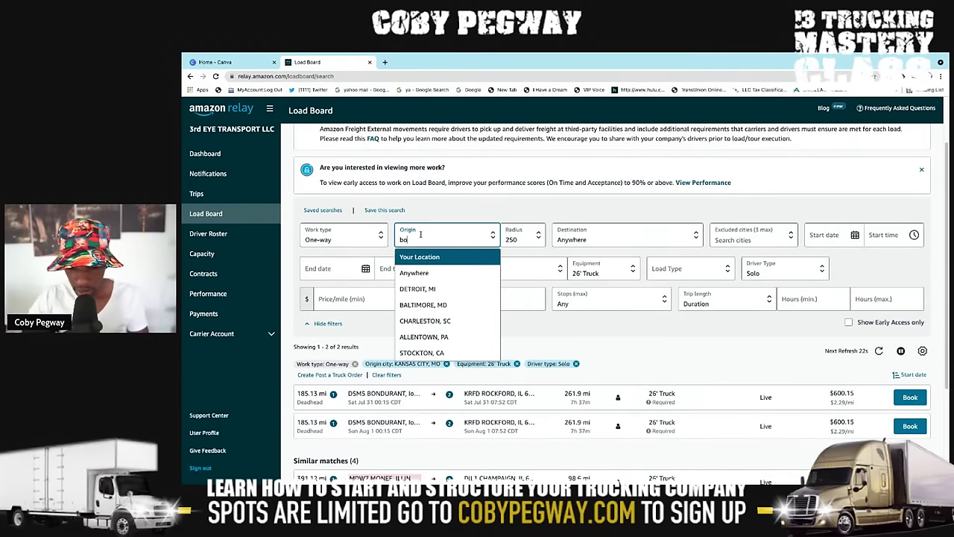
type("ston")
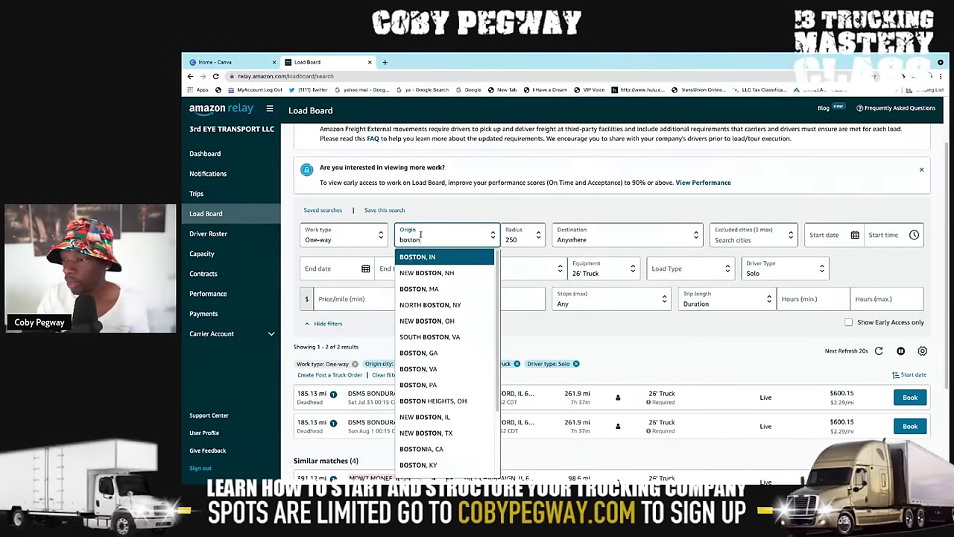
left_click(440, 288)
scroll(446, 291, "down", 3)
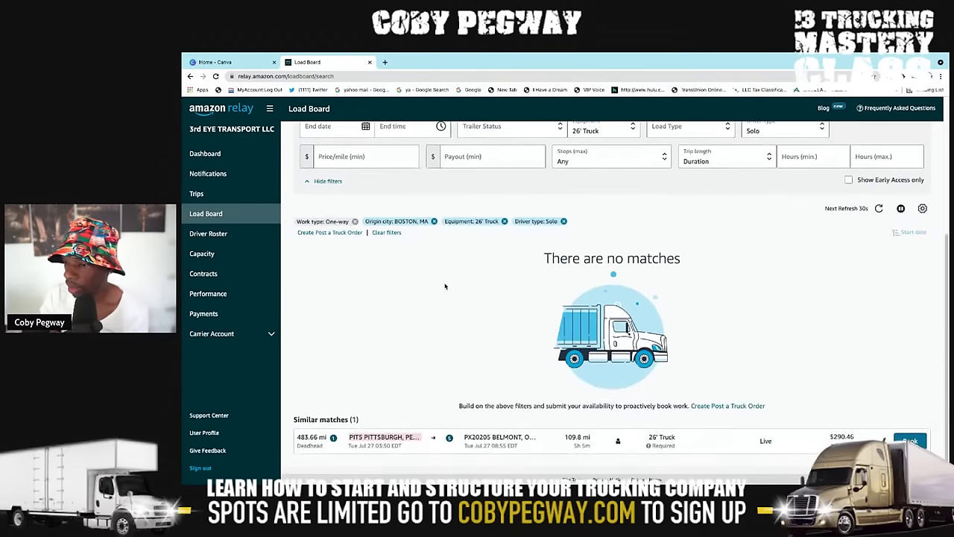
scroll(366, 352, "up", 3)
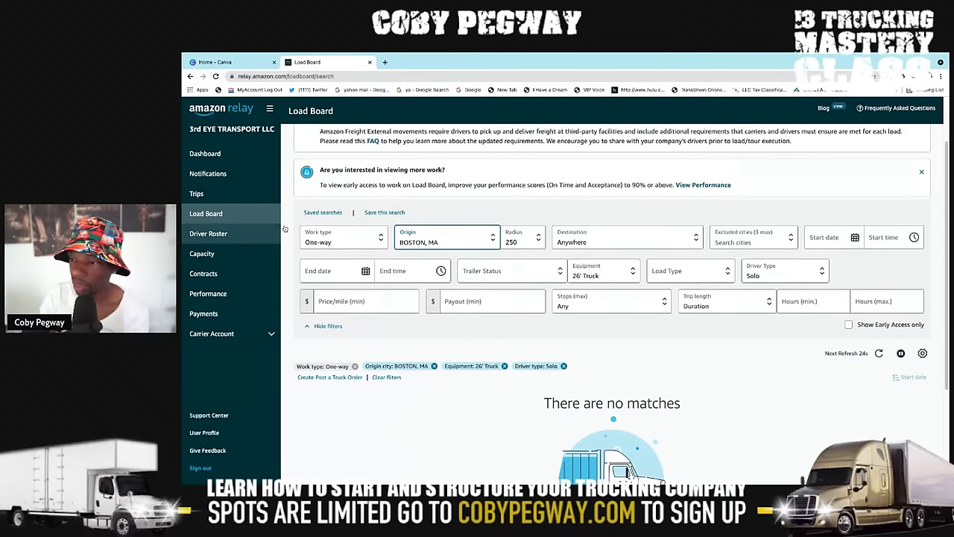
- Change the search origin to Las Vegas, NV and review the deadhead distances, trip miles and payouts of its matching and similar 26-foot truck loads
left_click(421, 237)
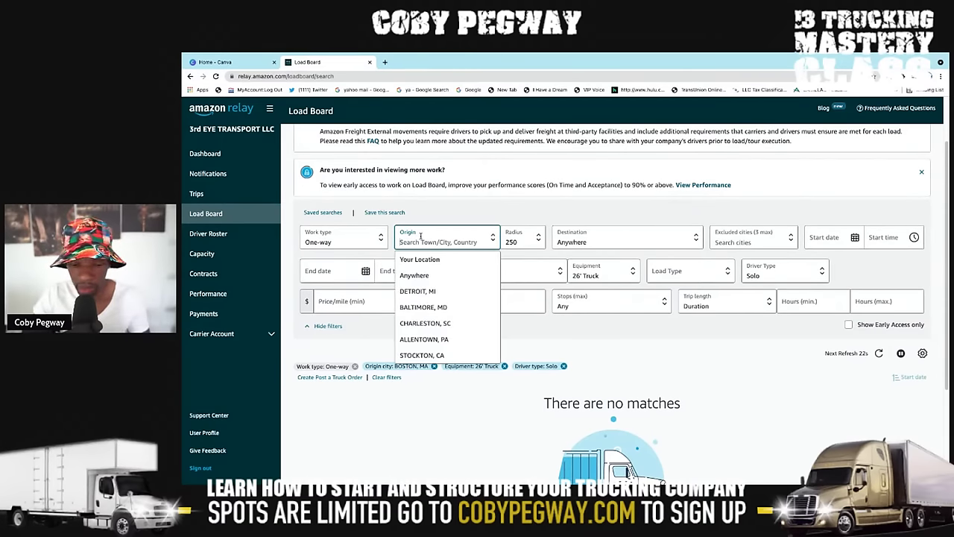
type("las")
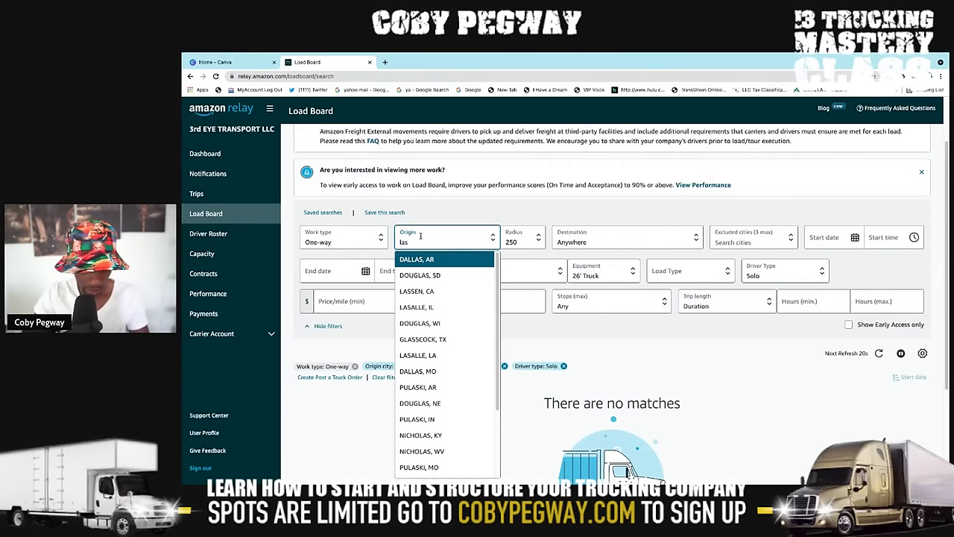
type(" veg")
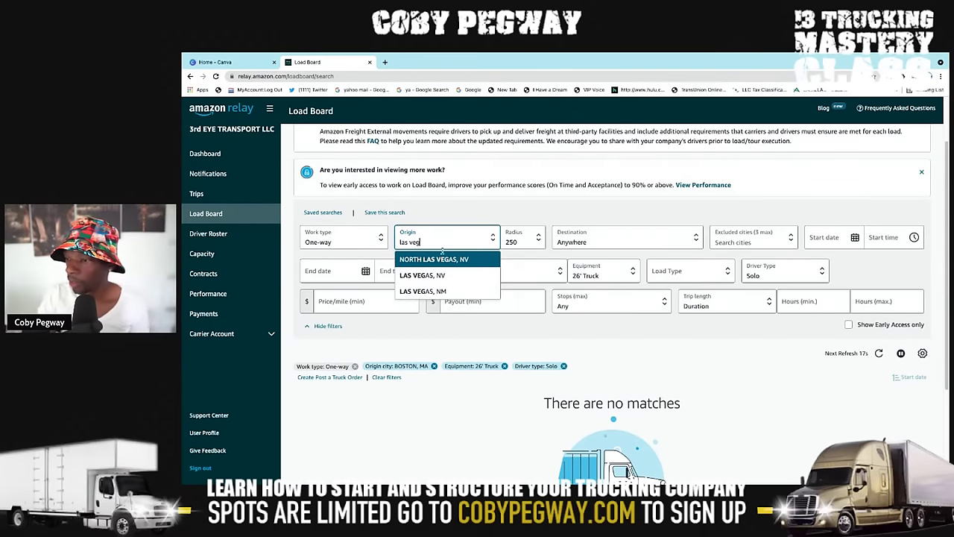
left_click(445, 275)
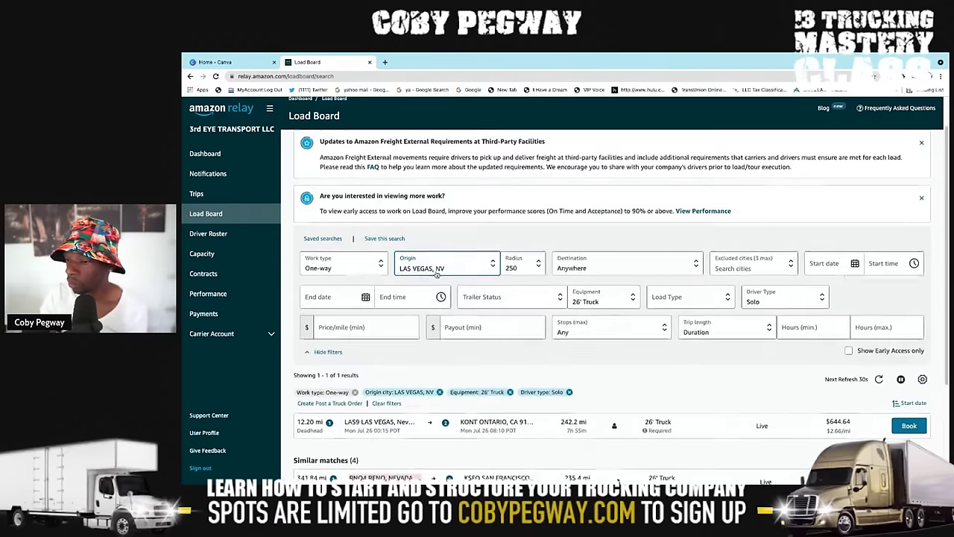
scroll(345, 375, "down", 1)
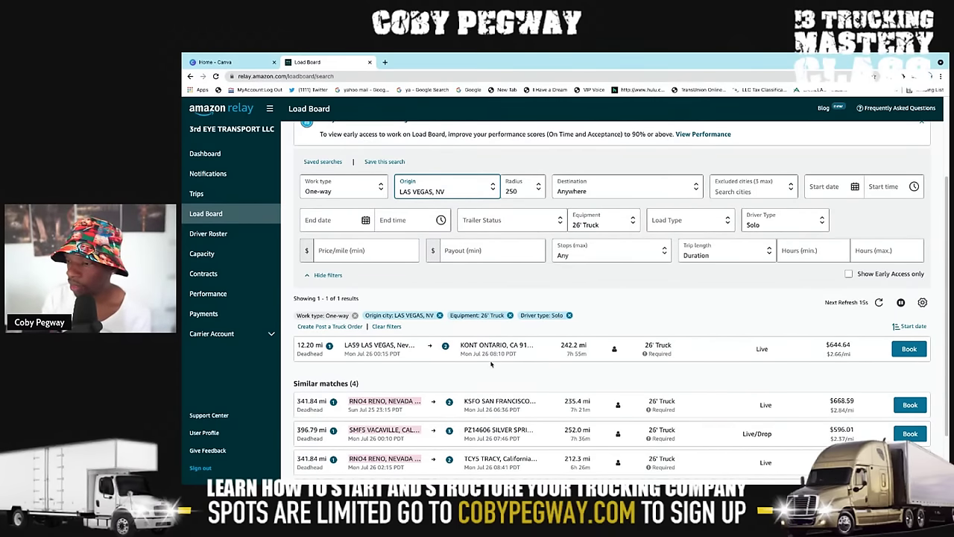
scroll(498, 361, "down", 1)
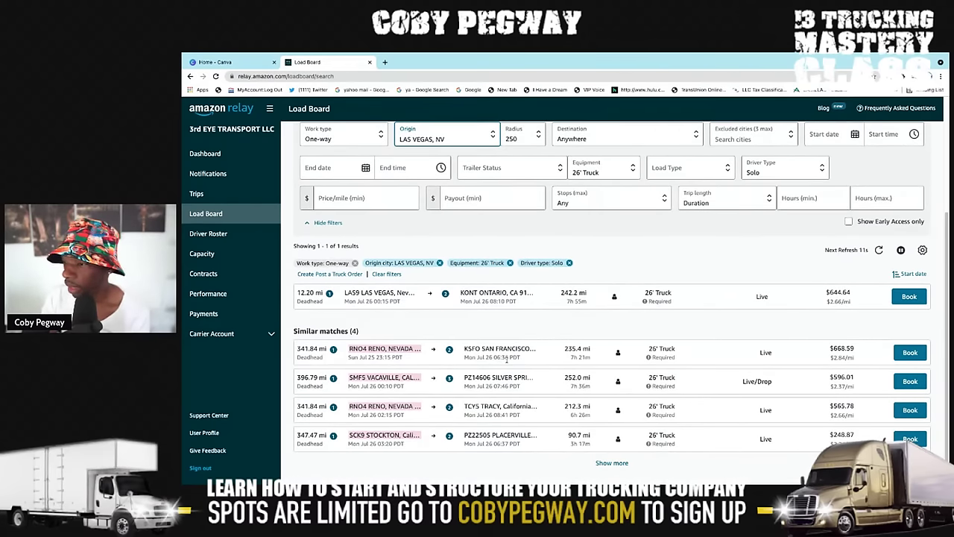
scroll(505, 360, "down", 1)
scroll(506, 363, "down", 1)
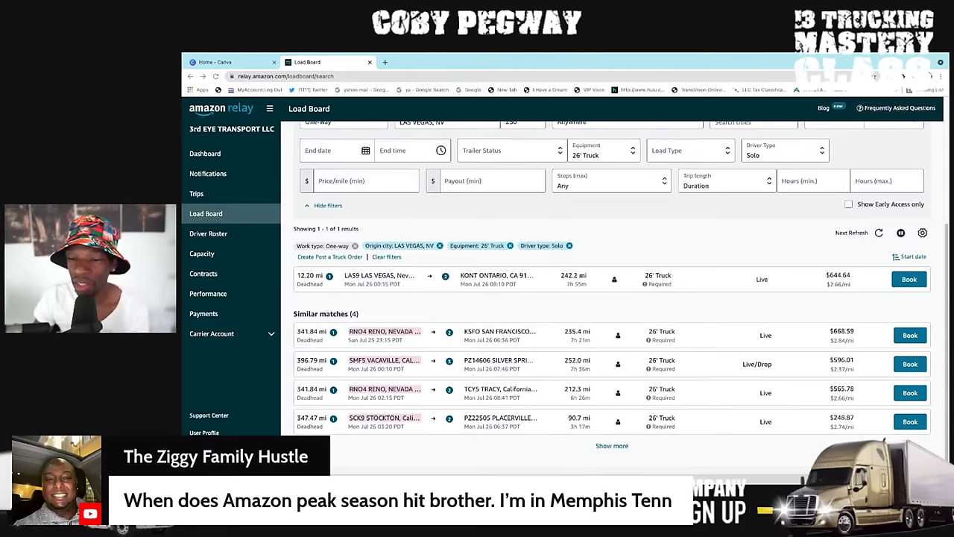
- Set the search origin to Jacksonville, FL and check the area's direct and similar 26-foot truck matches
scroll(450, 234, "up", 3)
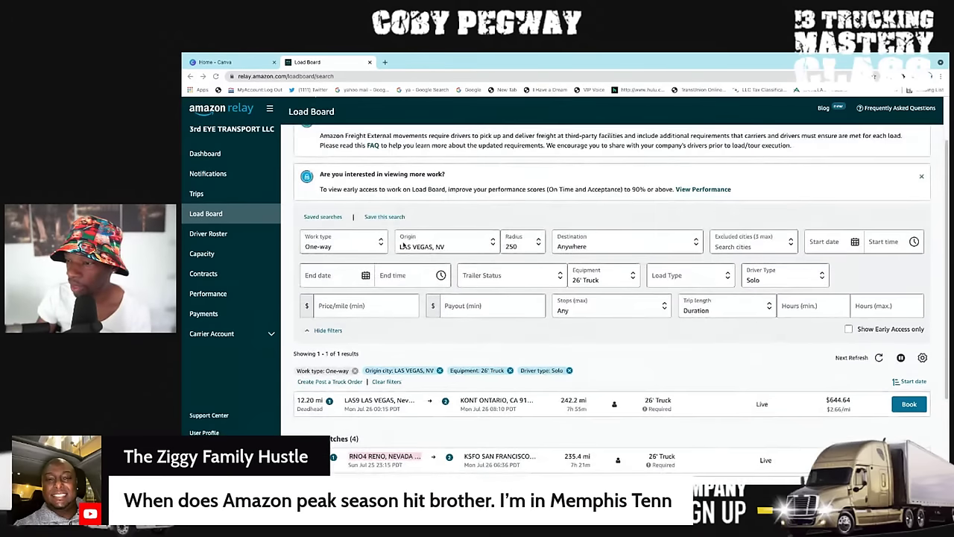
left_click(413, 246)
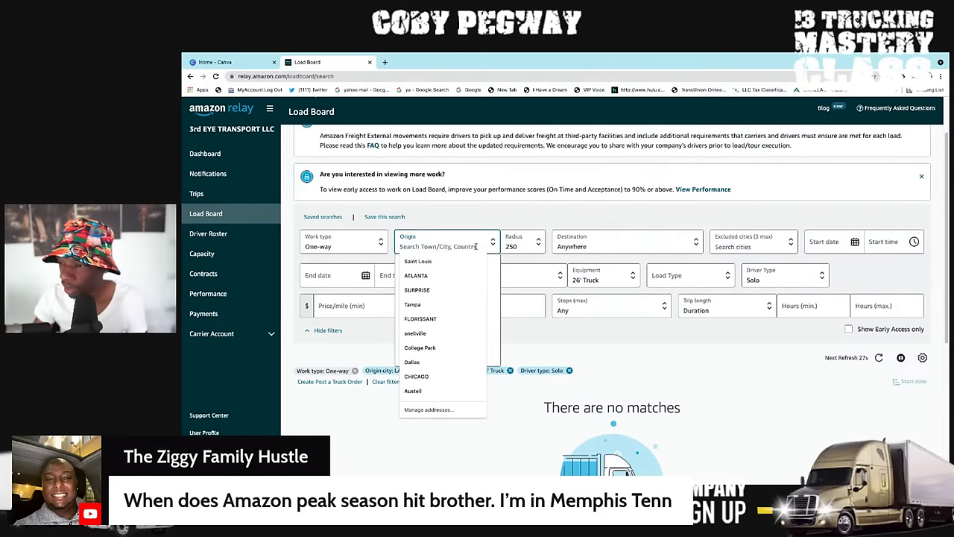
type("jack")
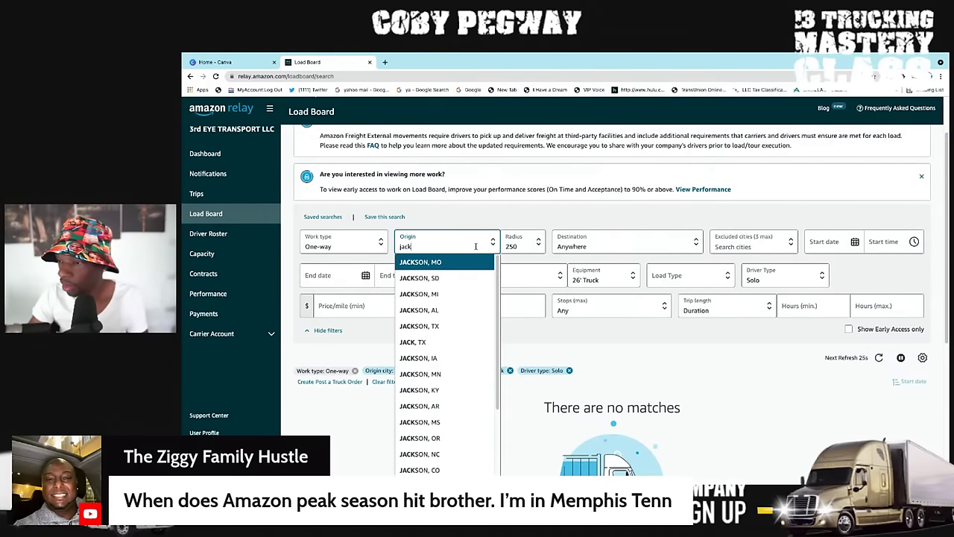
type("s")
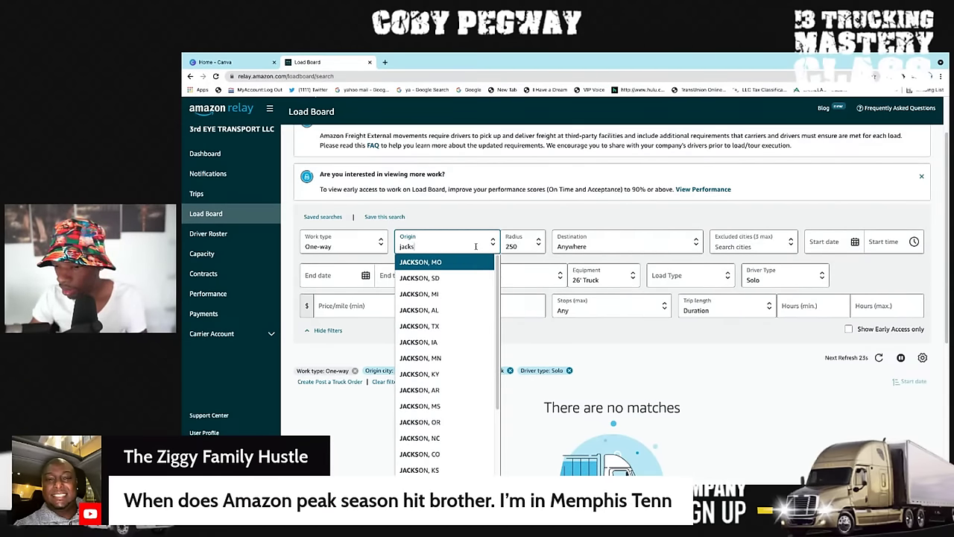
key("BackSpace")
key("BackSpace")
key("BackSpace")
type("x")
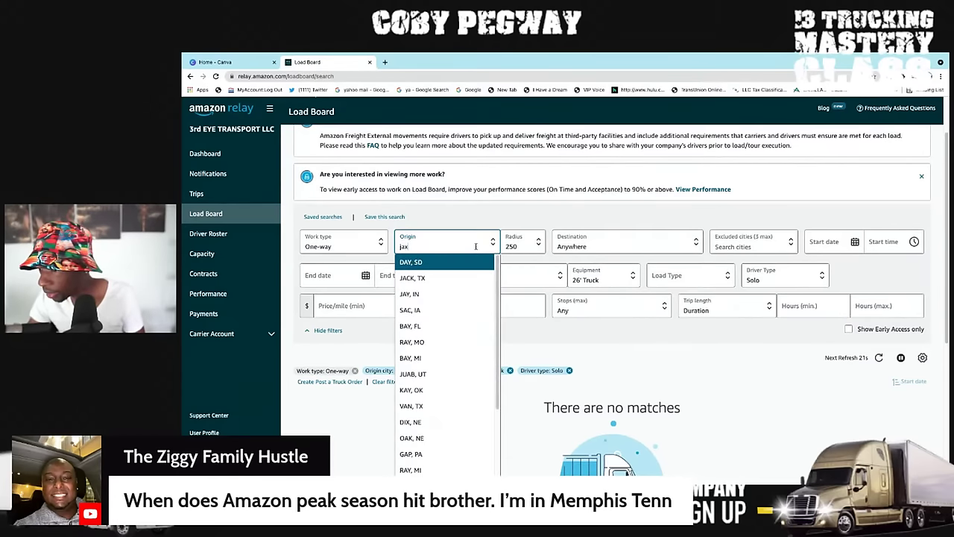
key("BackSpace")
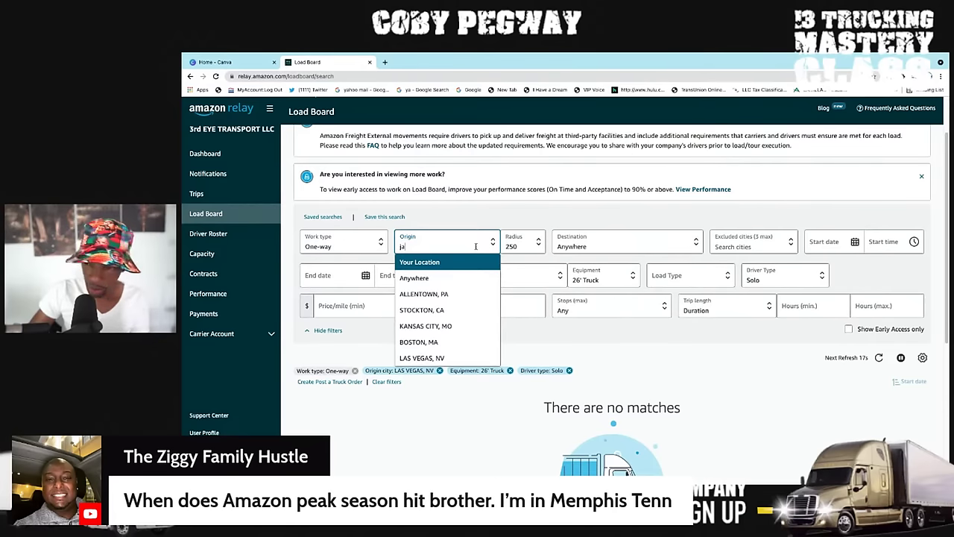
type("ckson")
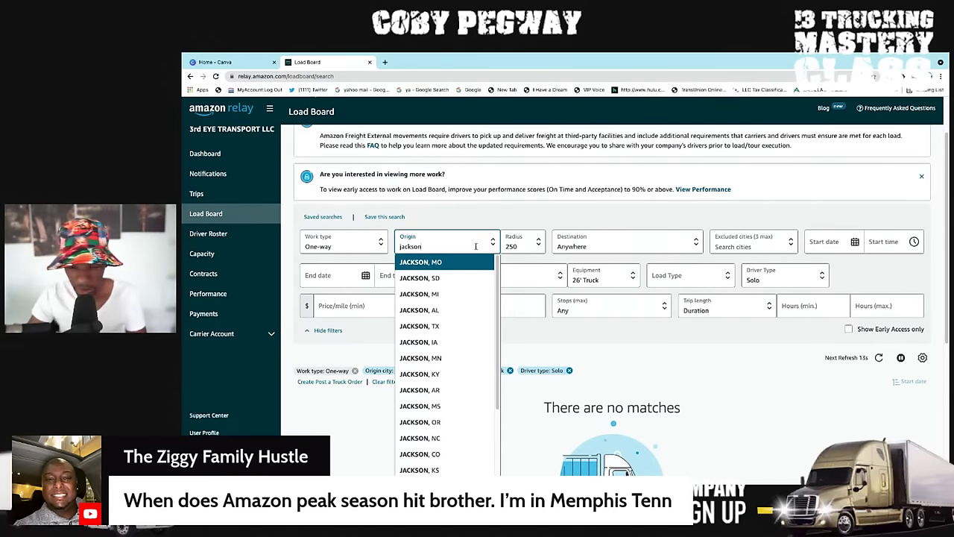
type("ville")
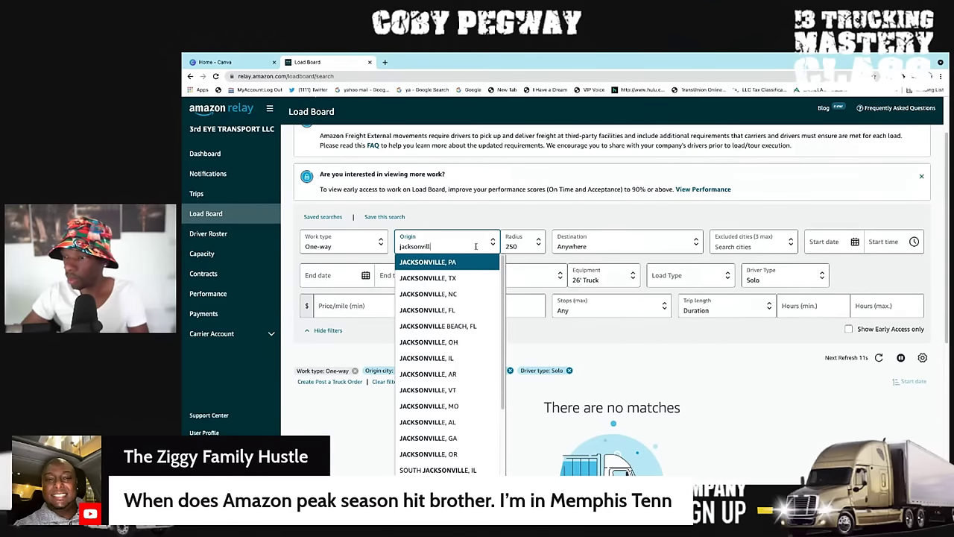
left_click(447, 309)
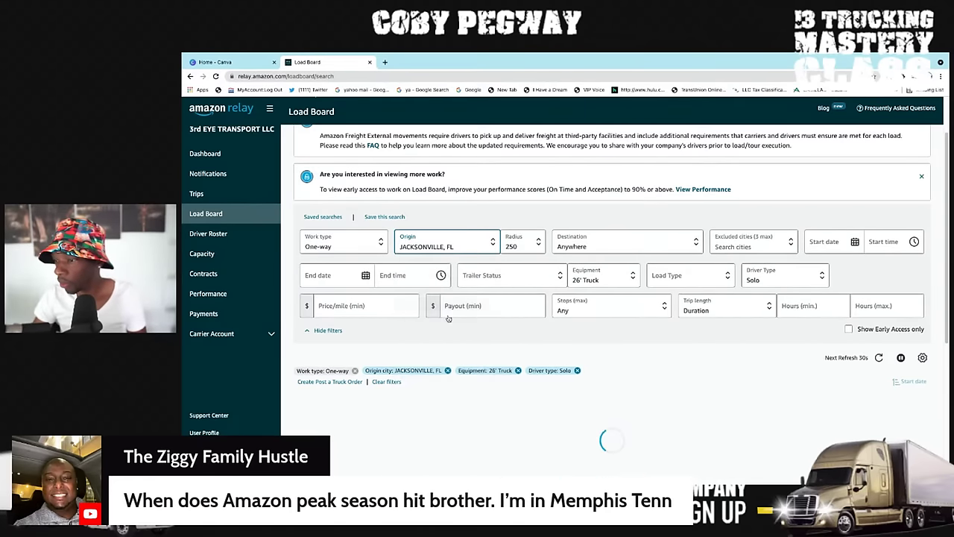
scroll(472, 340, "down", 2)
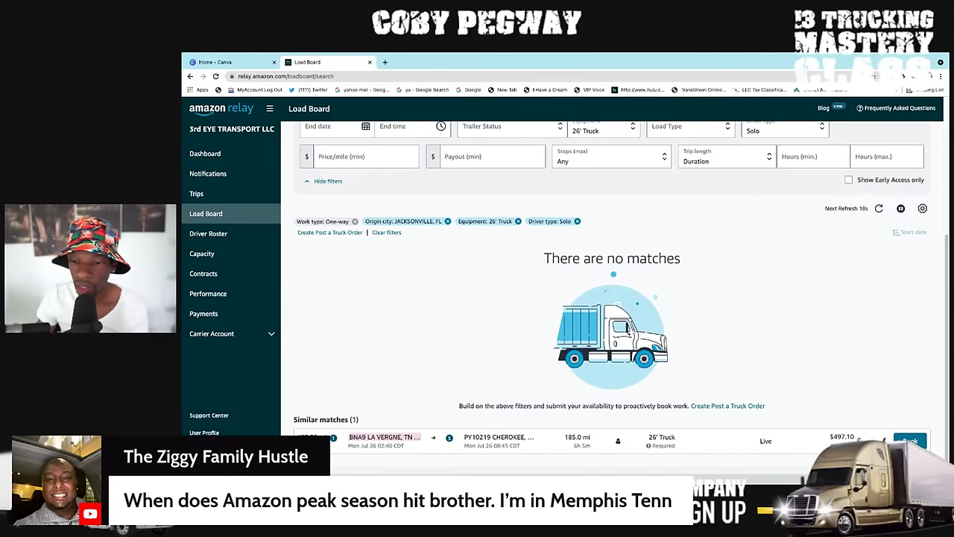
scroll(438, 199, "up", 2)
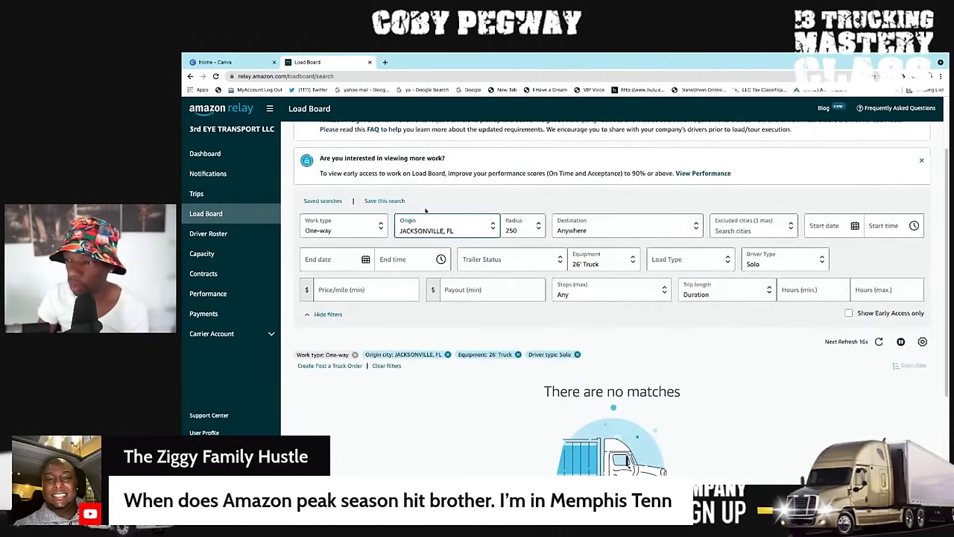
left_click(431, 231)
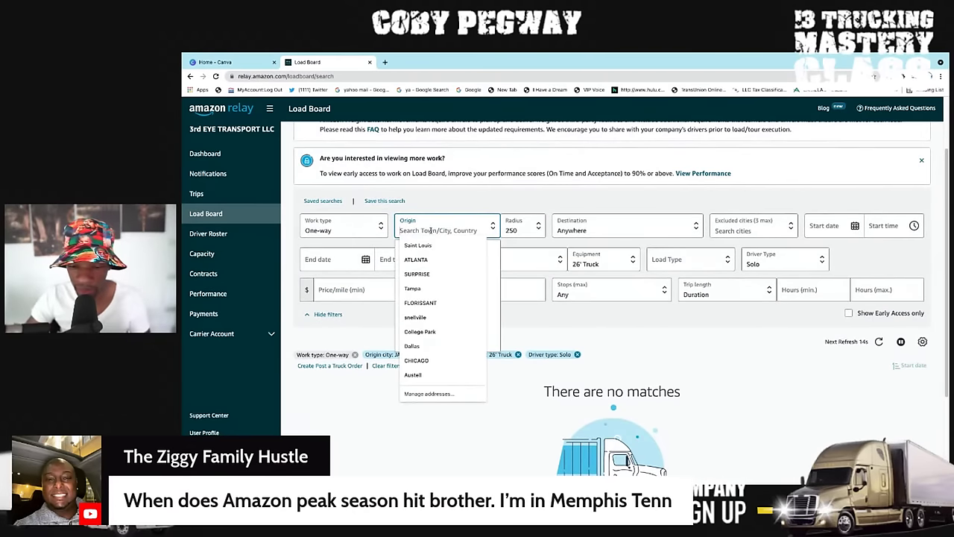
type("new")
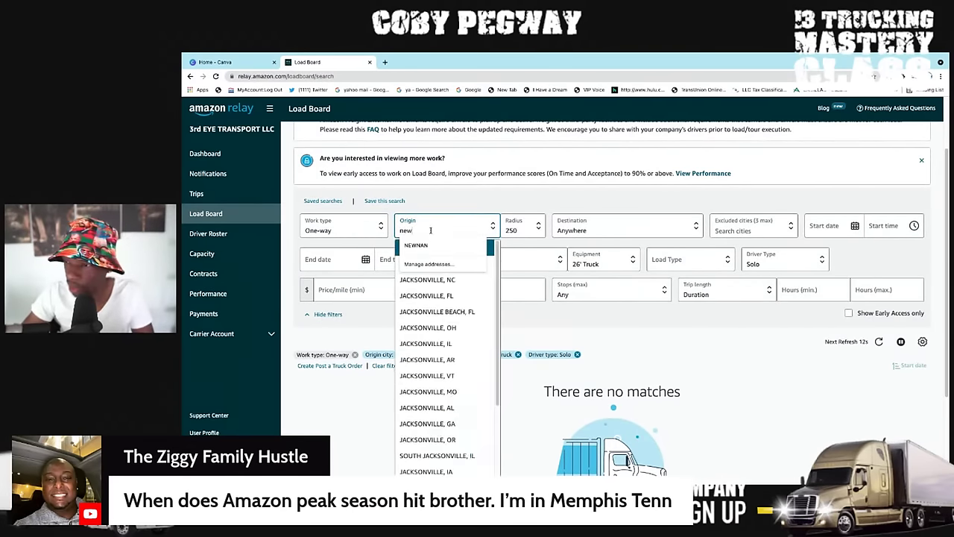
type("cas")
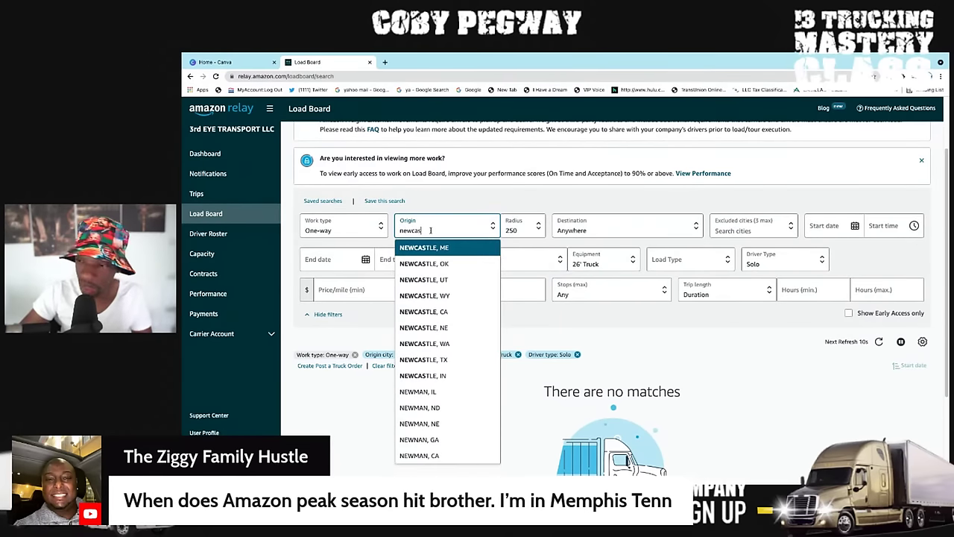
double_click(431, 231)
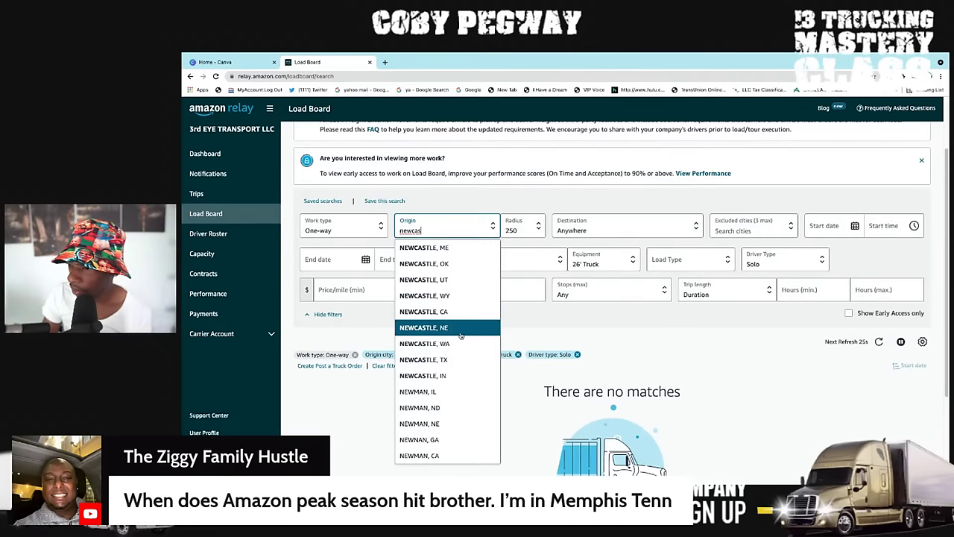
scroll(455, 375, "down", 2)
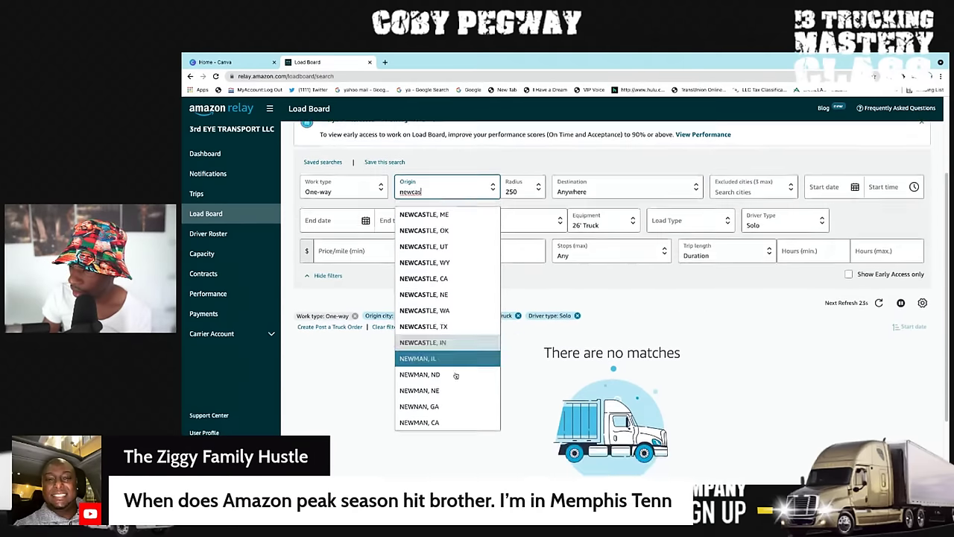
scroll(455, 365, "down", 1)
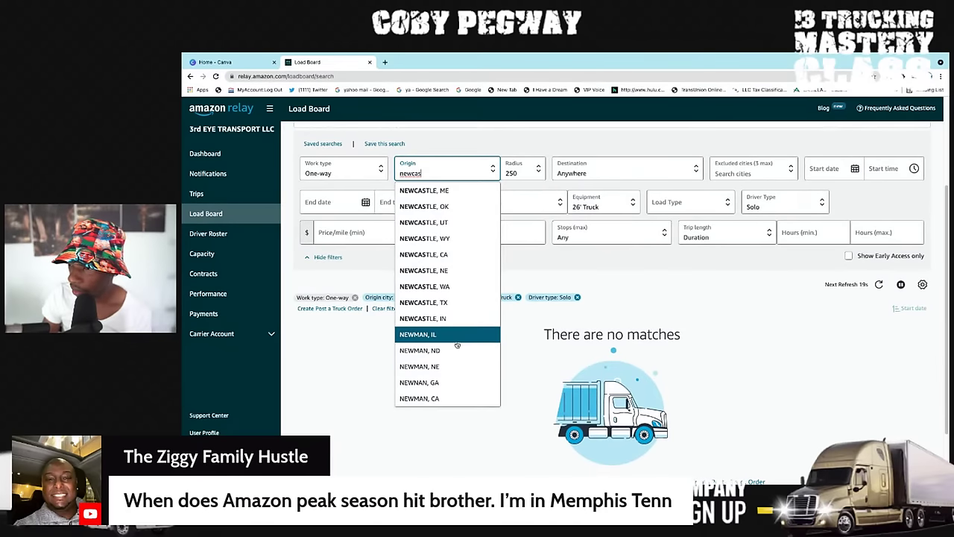
key("BackSpace")
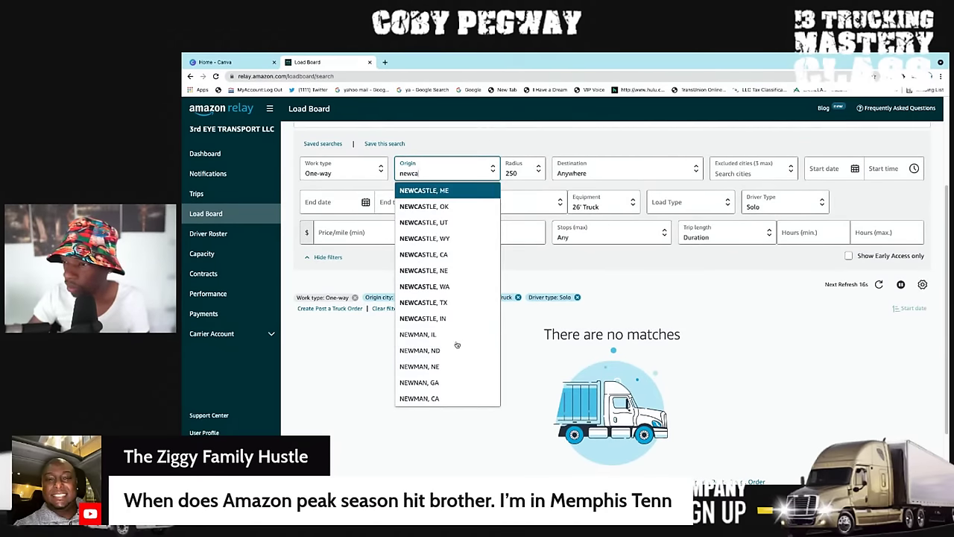
key("BackSpace")
key("BackSpace")
key("BackSpace")
key("BackSpace")
key("BackSpace")
type("del")
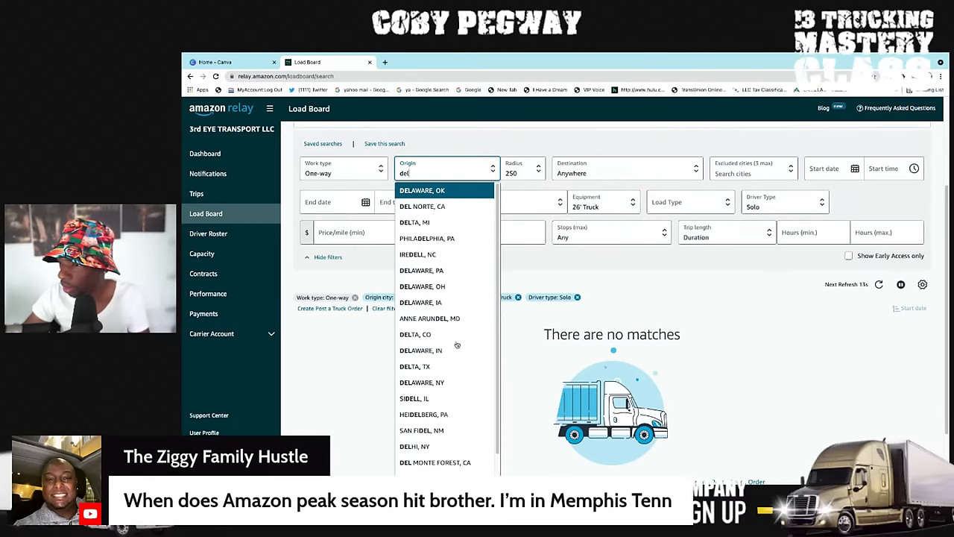
key("BackSpace")
key("BackSpace")
key("BackSpace")
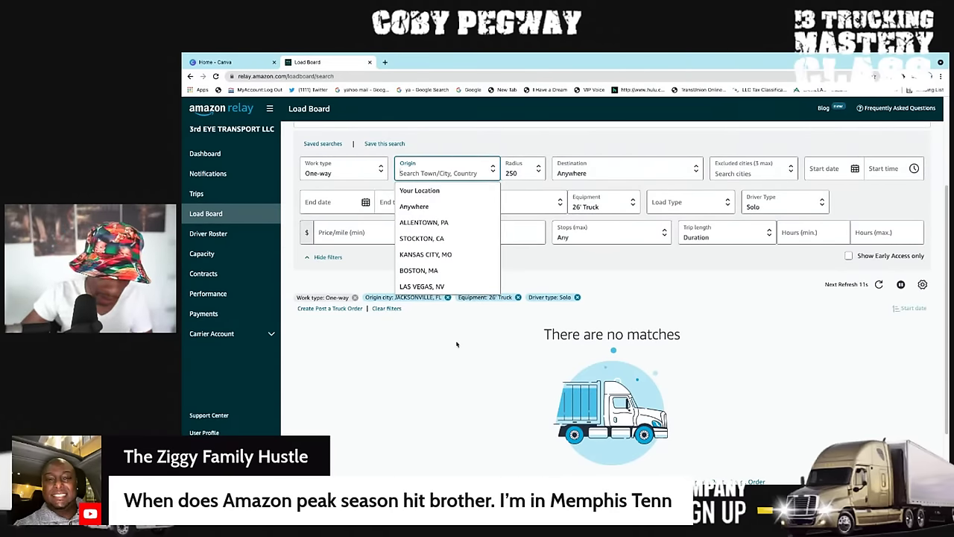
- Switch the search origin to New Castle, DE and examine the deadhead distances, pickup cities and payouts of its matching and similar loads
type("new cast")
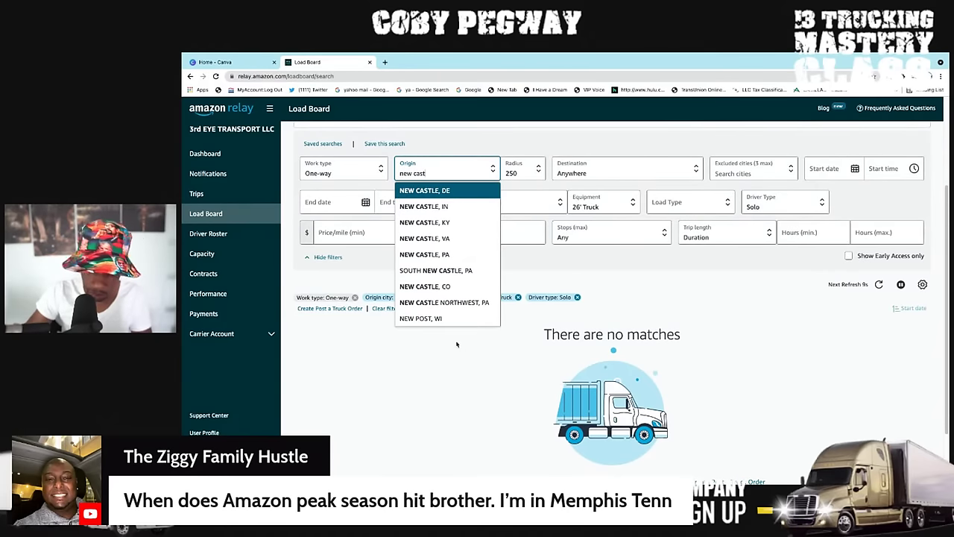
type("le")
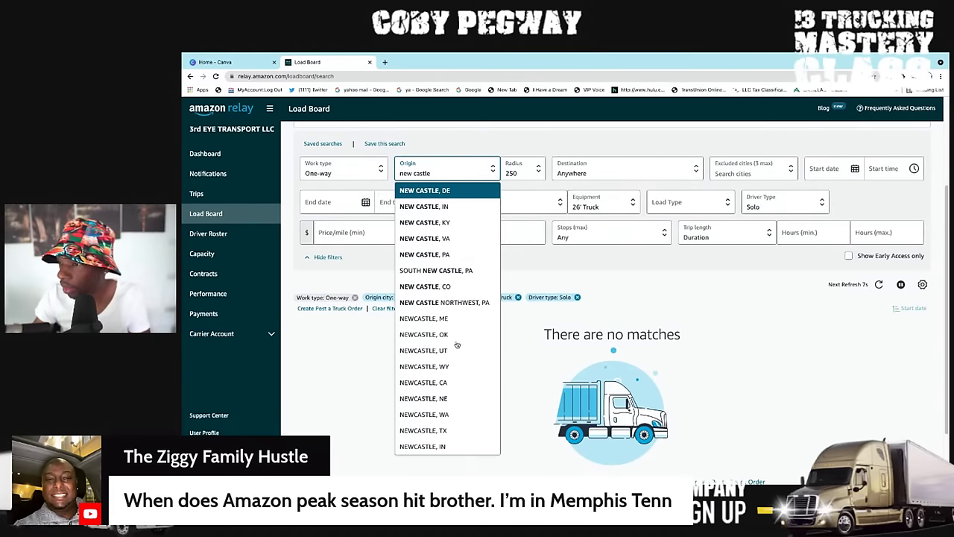
left_click(432, 190)
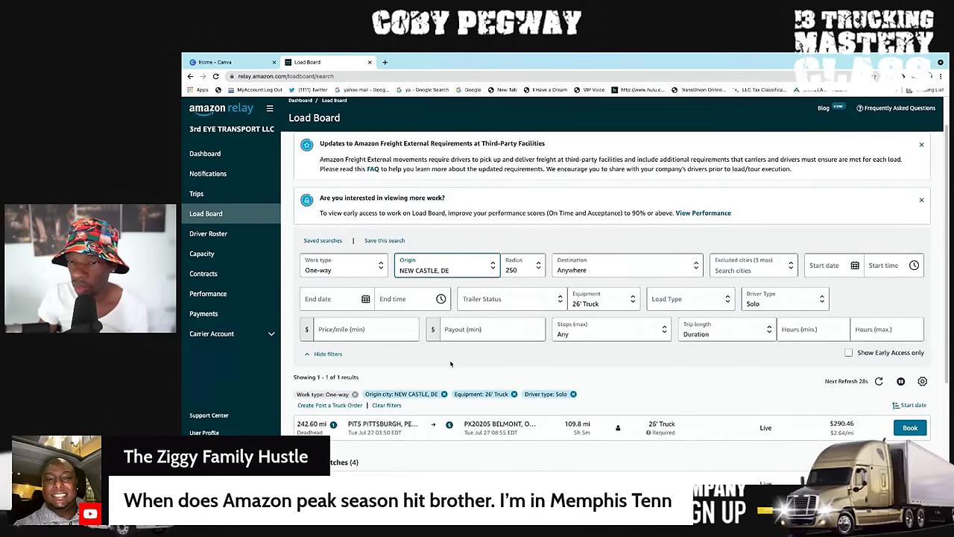
scroll(451, 365, "down", 2)
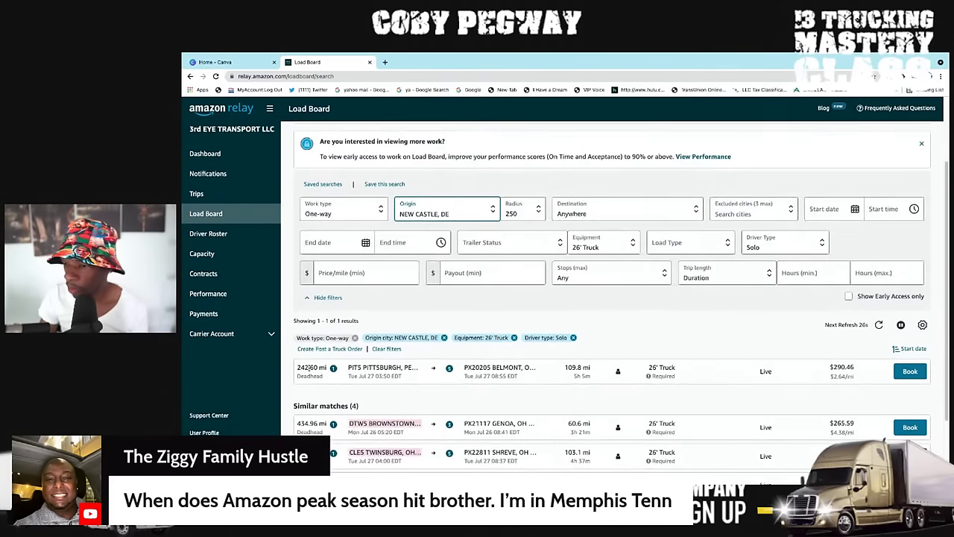
scroll(313, 367, "down", 1)
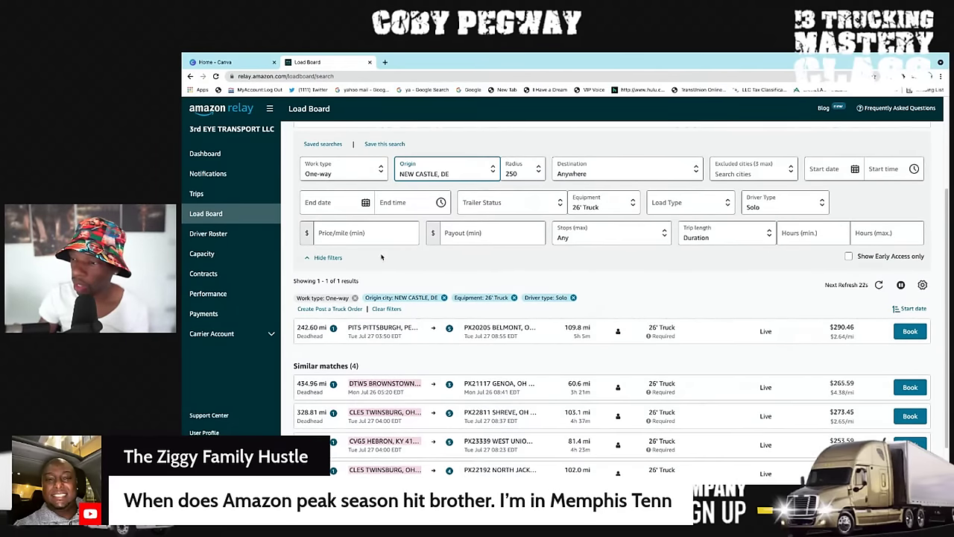
- Change the search origin to Little Rock, AR and check the area's direct and similar 26-foot truck matches
left_click(424, 173)
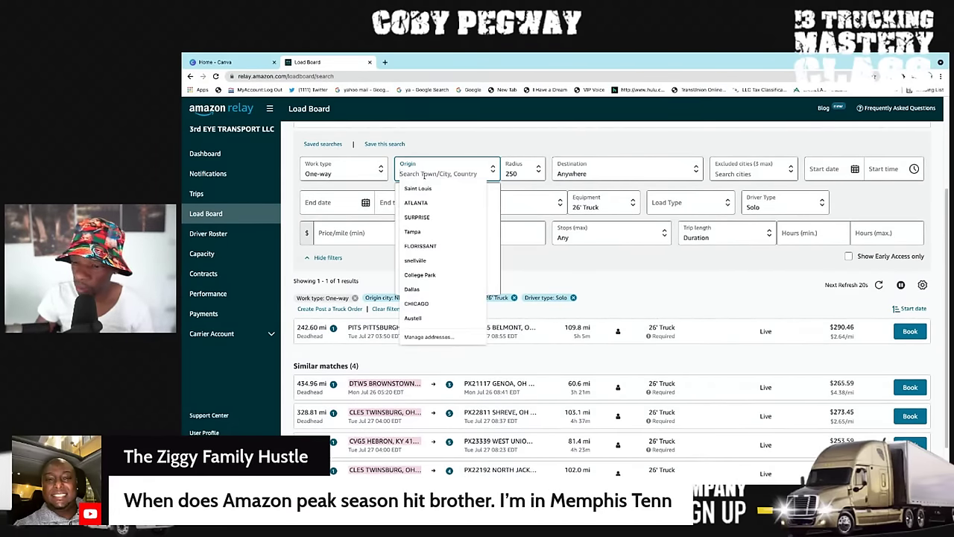
type("li")
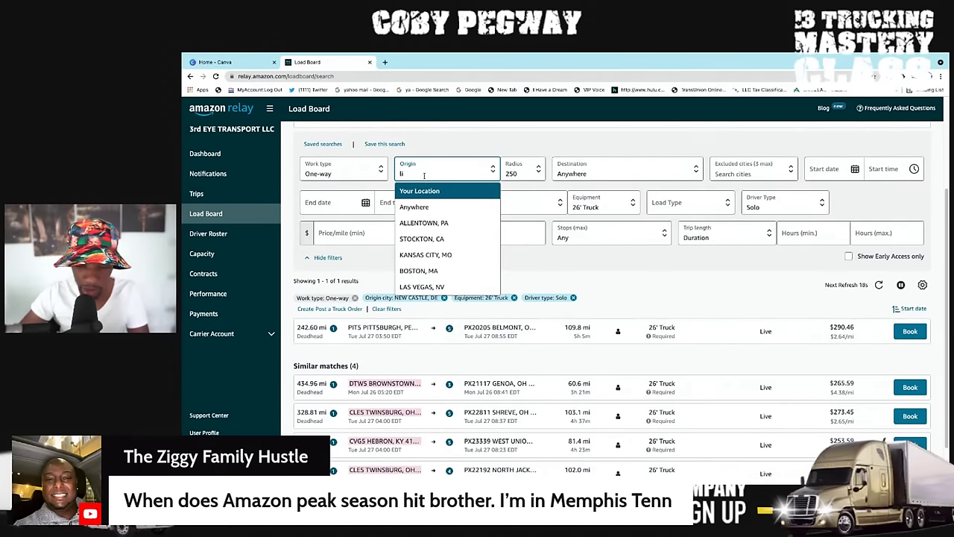
type("ttle")
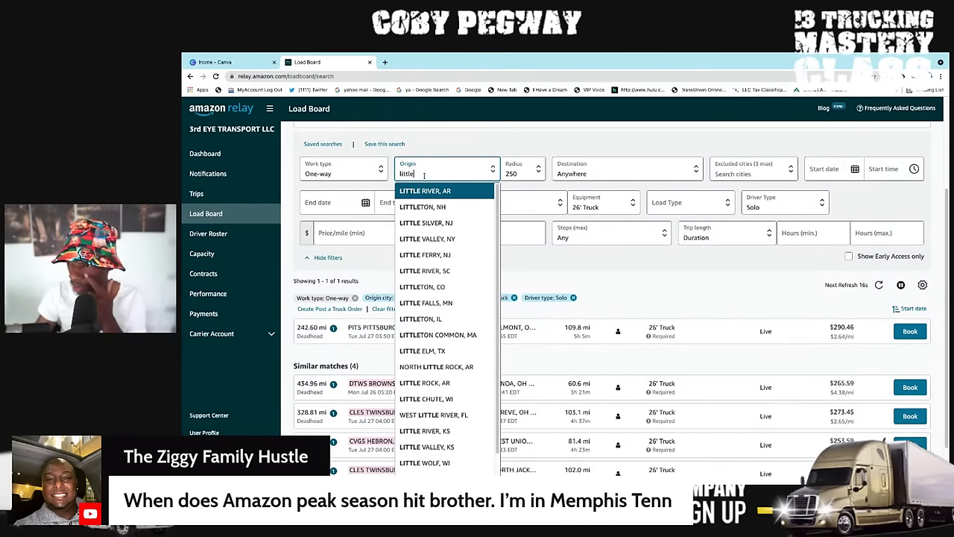
type(" roc")
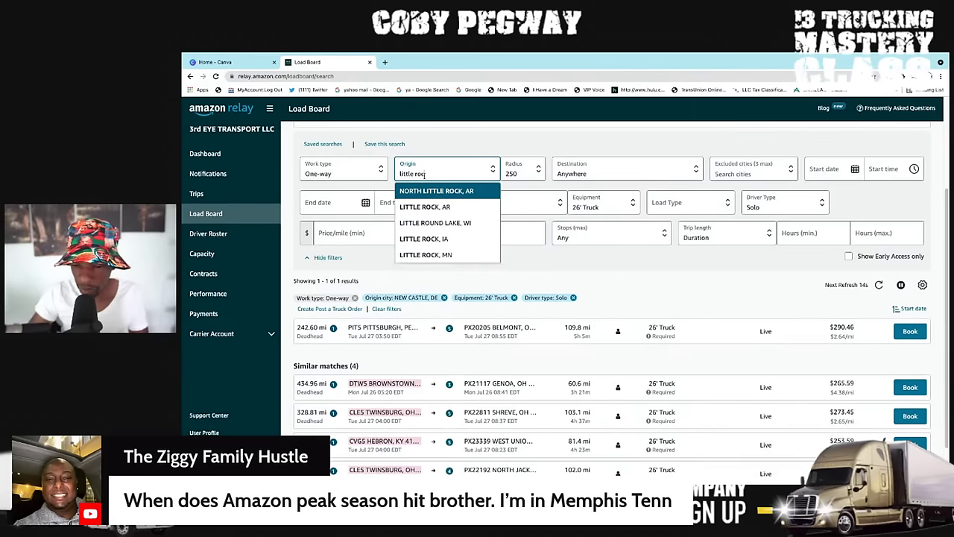
type("k")
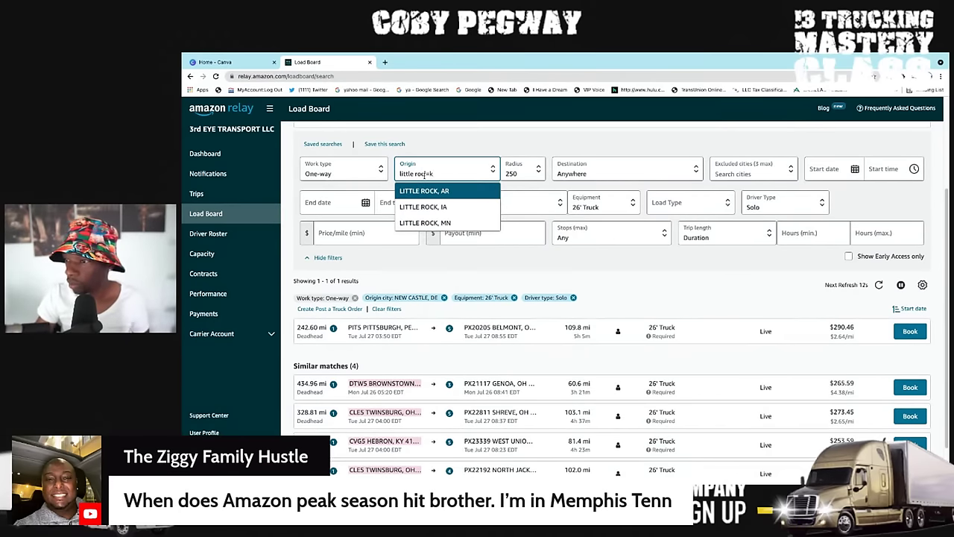
left_click(424, 192)
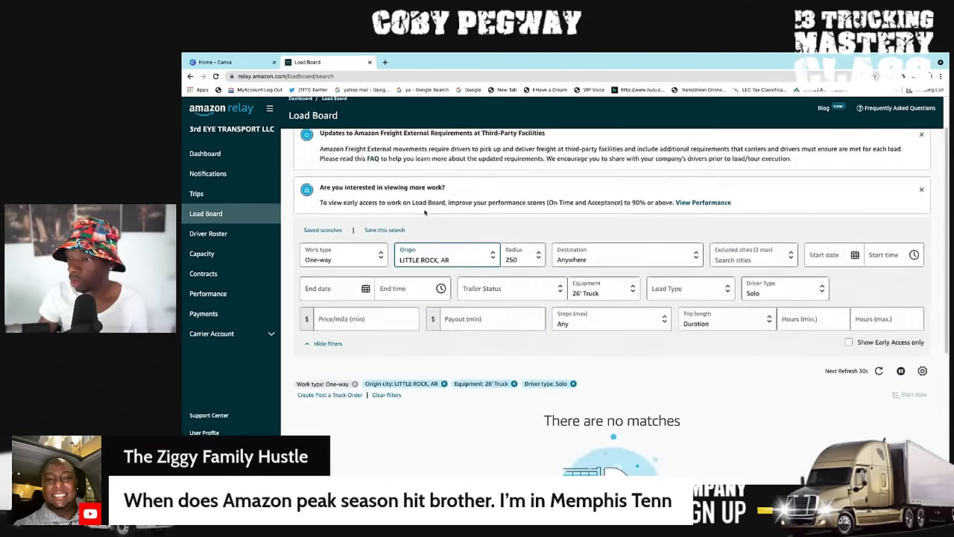
scroll(418, 258, "down", 3)
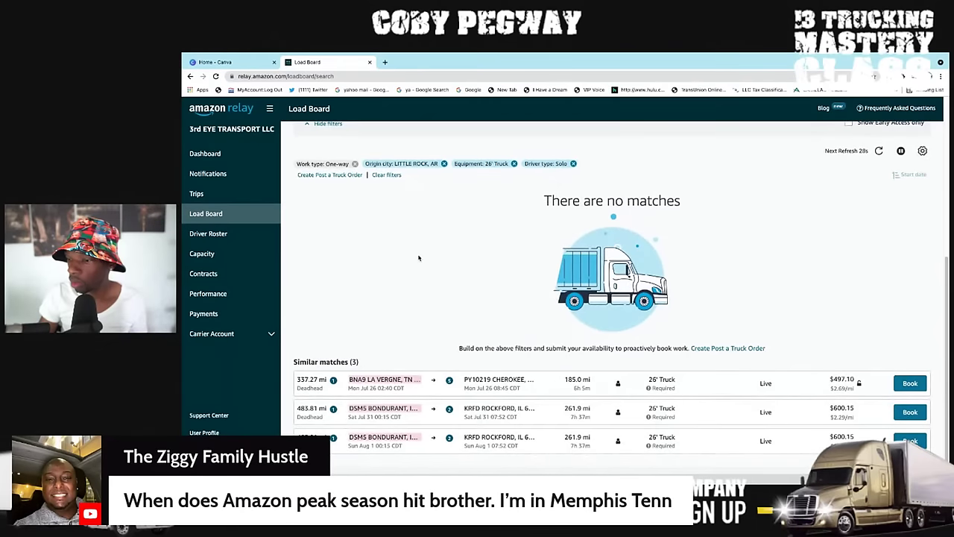
scroll(312, 261, "up", 1)
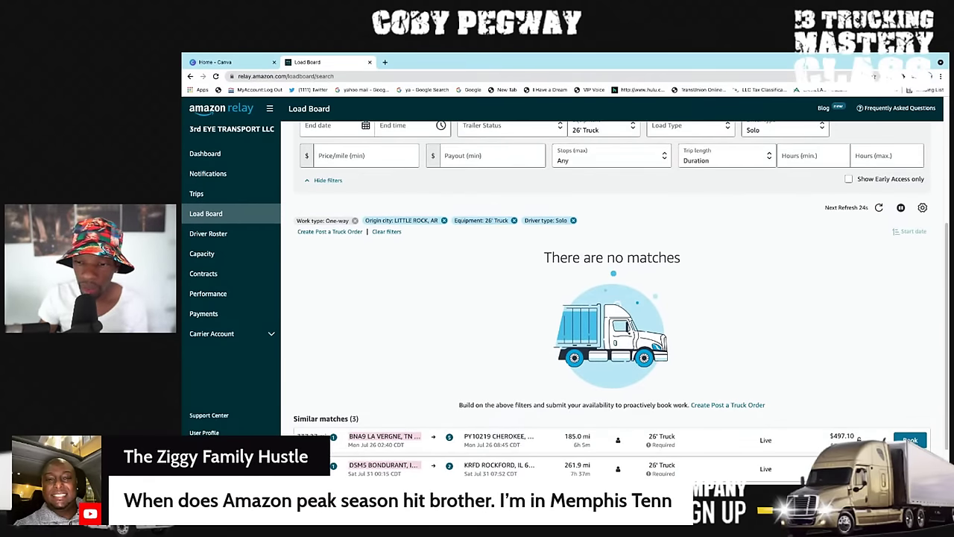
scroll(447, 171, "up", 1)
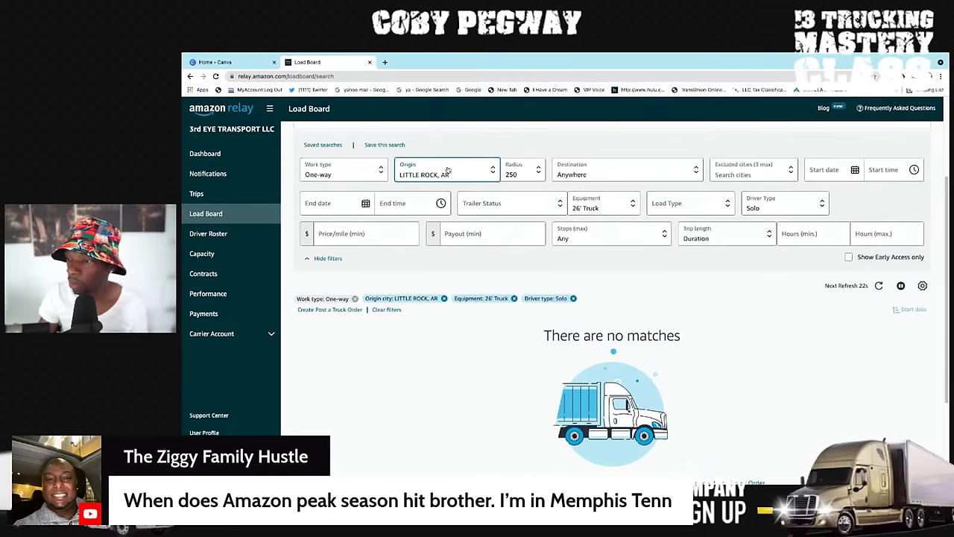
- Set the search origin to Toledo, OH and review the deadhead distances, pickup cities and payouts of its matching and similar loads
left_click(431, 174)
type("t")
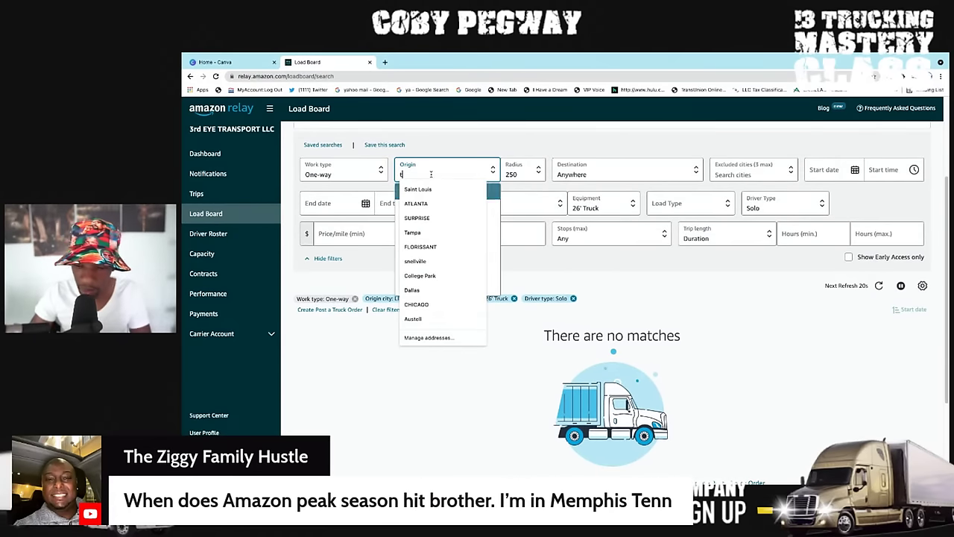
type("oledo")
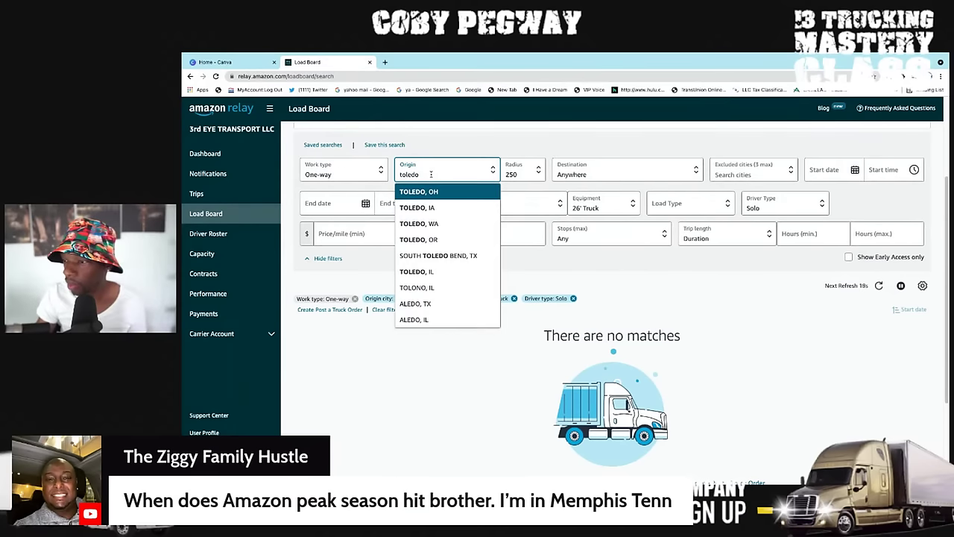
left_click(450, 191)
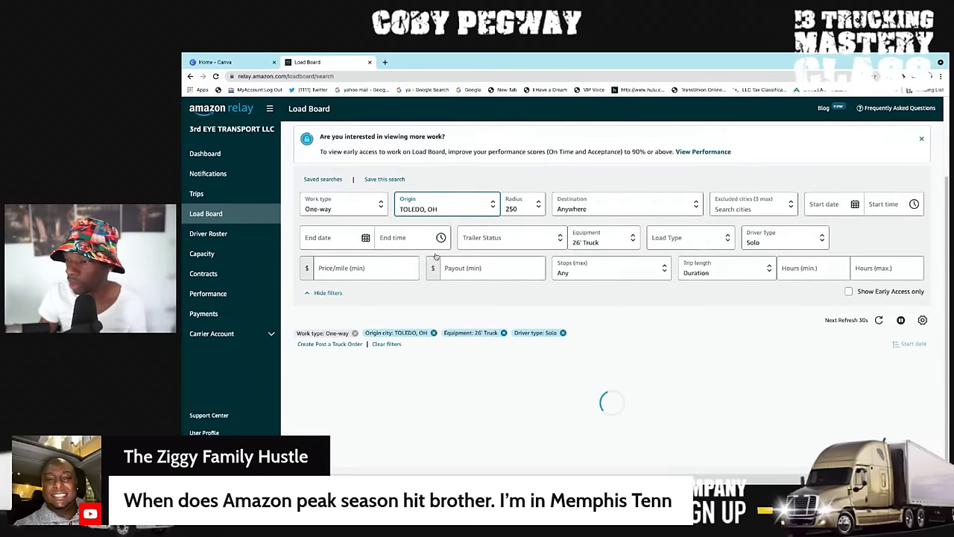
scroll(434, 258, "down", 1)
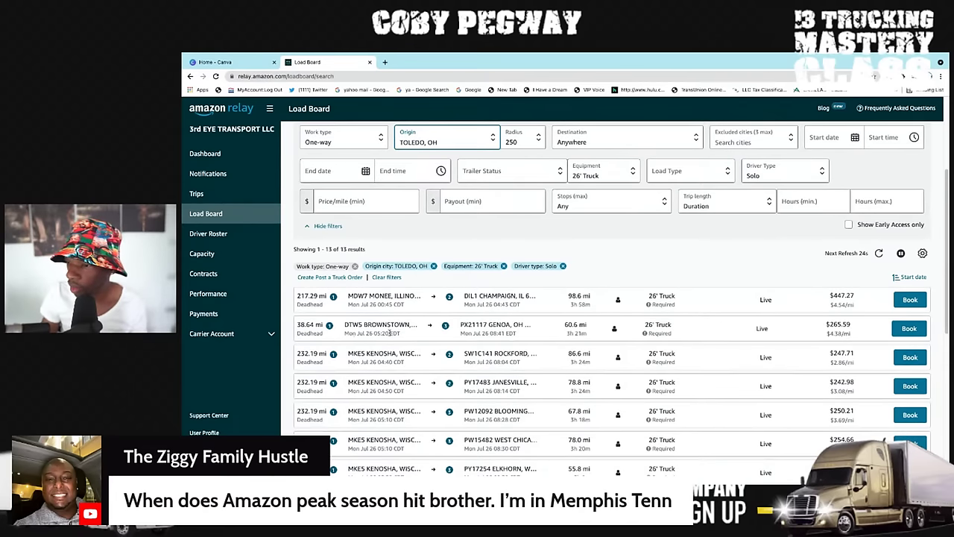
scroll(351, 332, "down", 2)
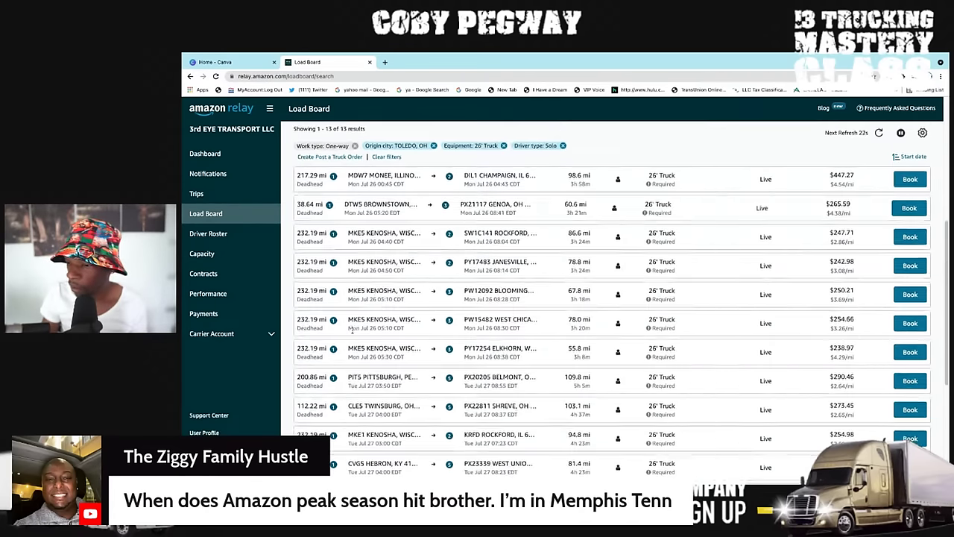
scroll(345, 387, "down", 3)
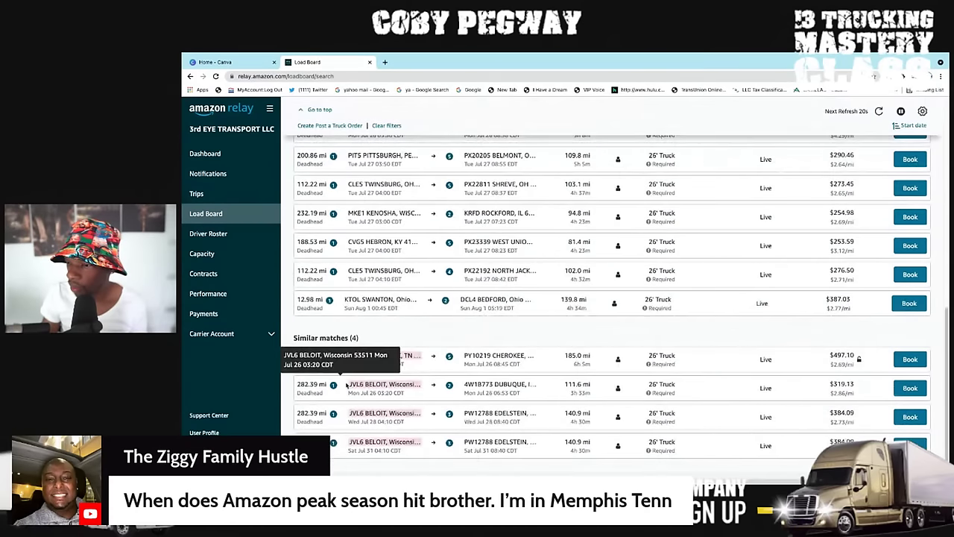
scroll(358, 377, "up", 1)
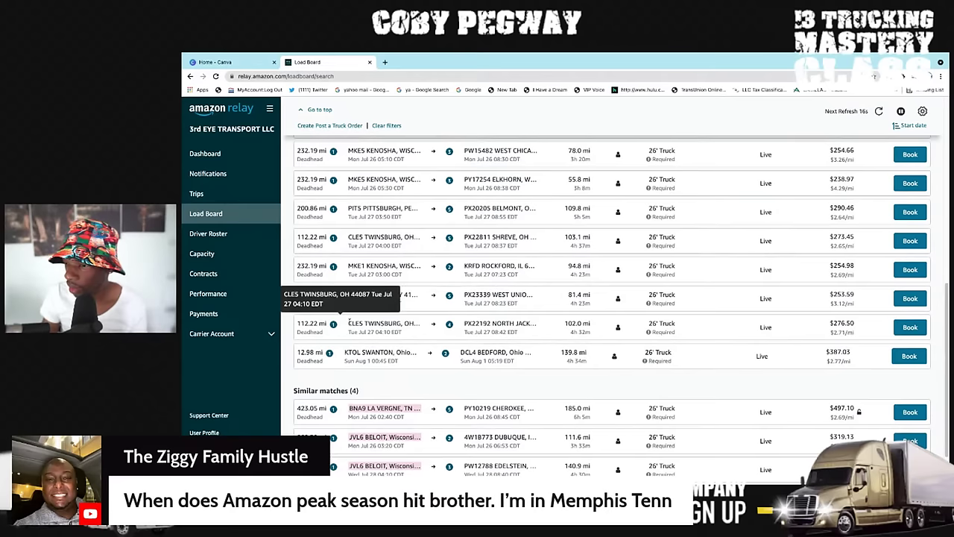
scroll(351, 317, "up", 5)
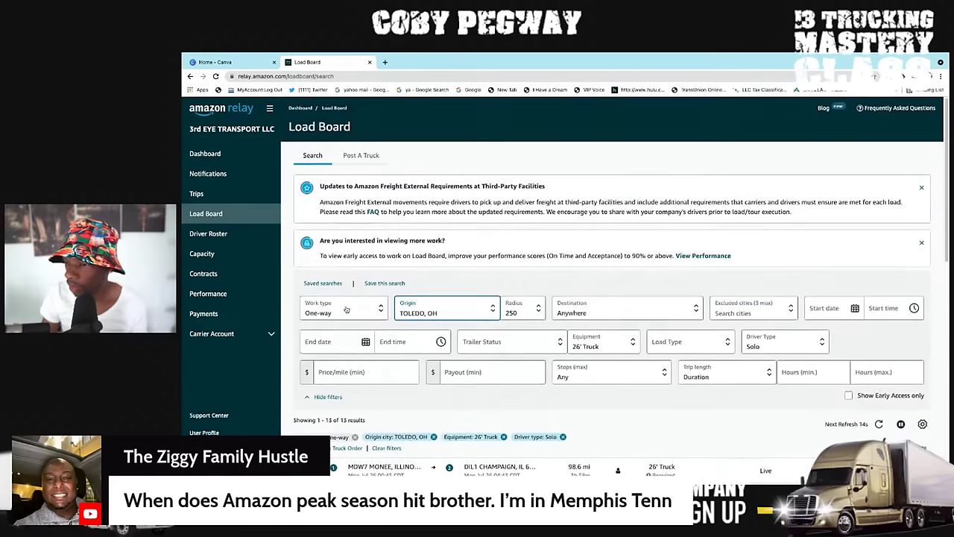
- Switch the search origin to Scarborough, ME and check whether the area has any direct or similar 26-foot truck matches
left_click(422, 307)
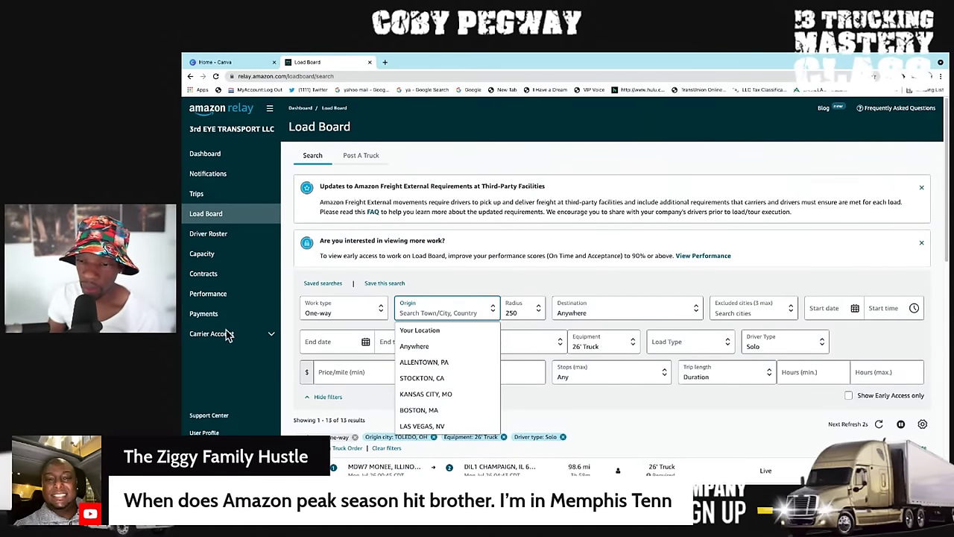
type("s")
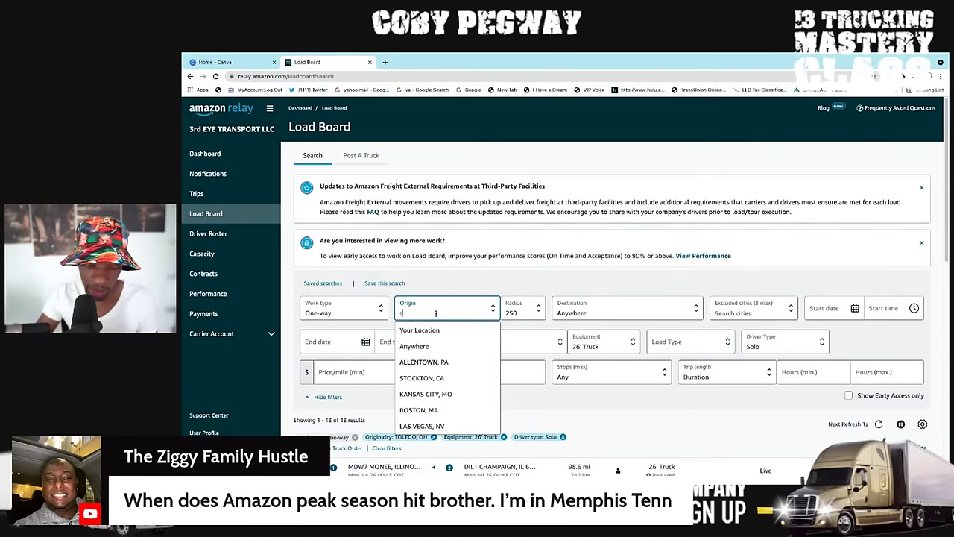
type("cars")
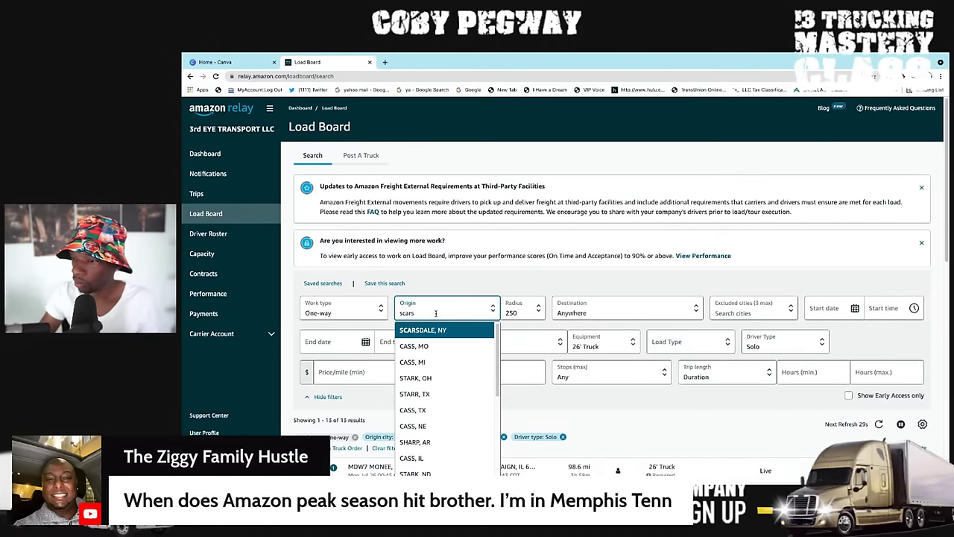
type("b")
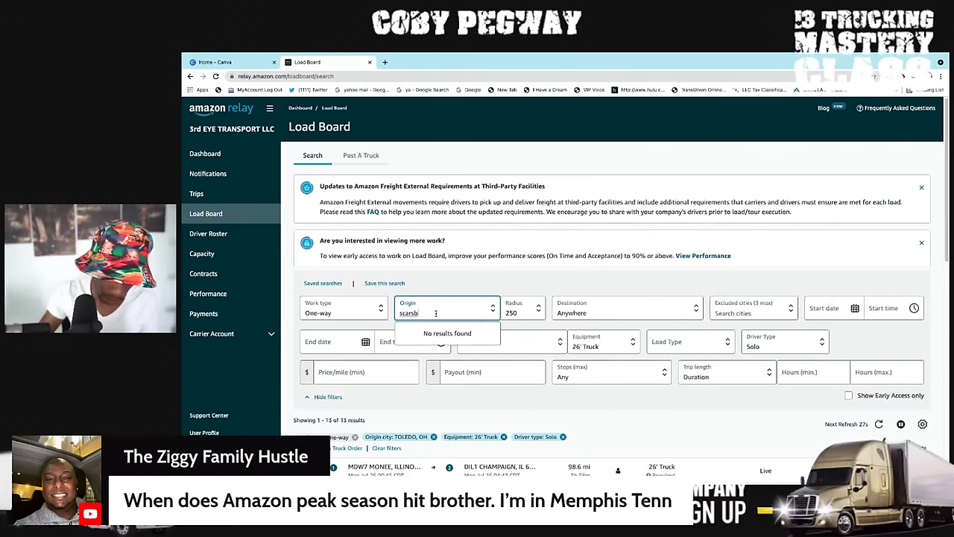
type("o")
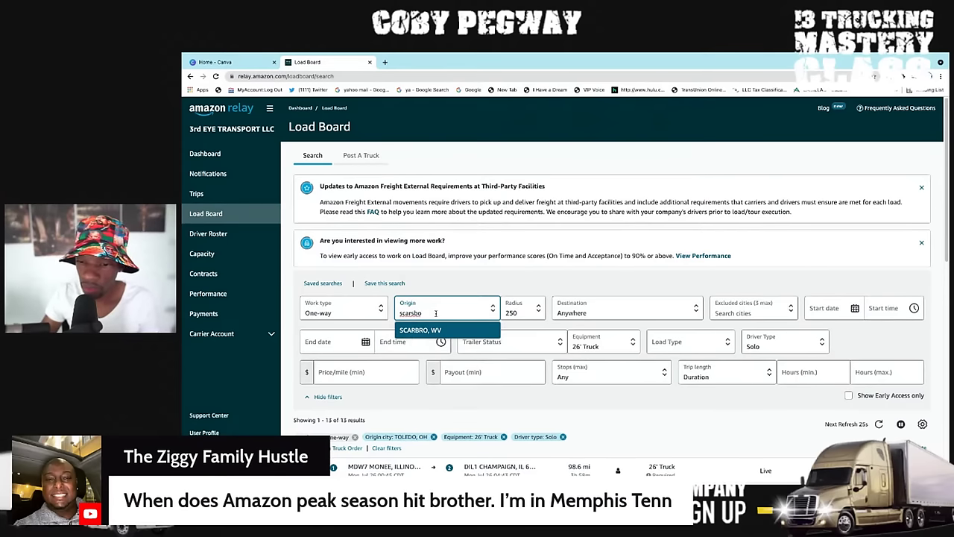
key("BackSpace")
key("BackSpace")
key("BackSpace")
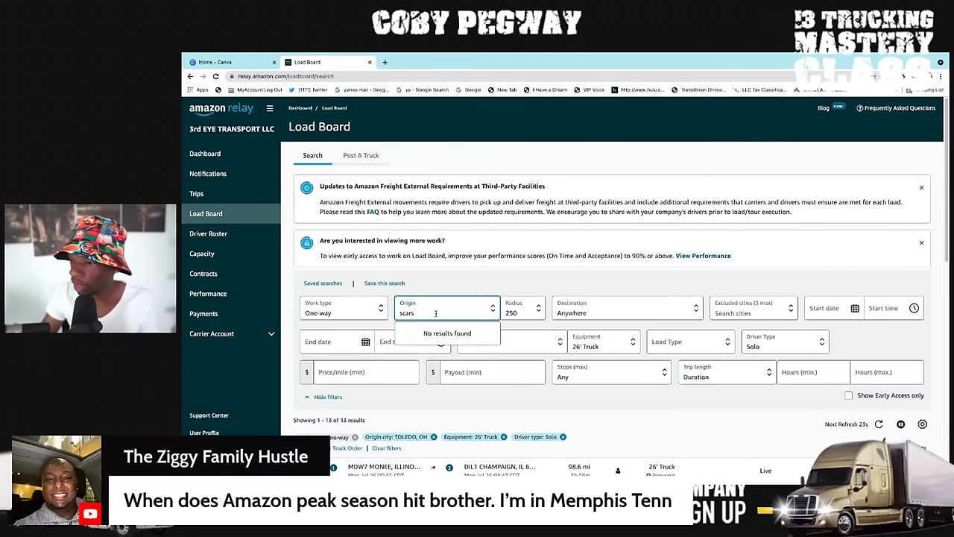
type("bo")
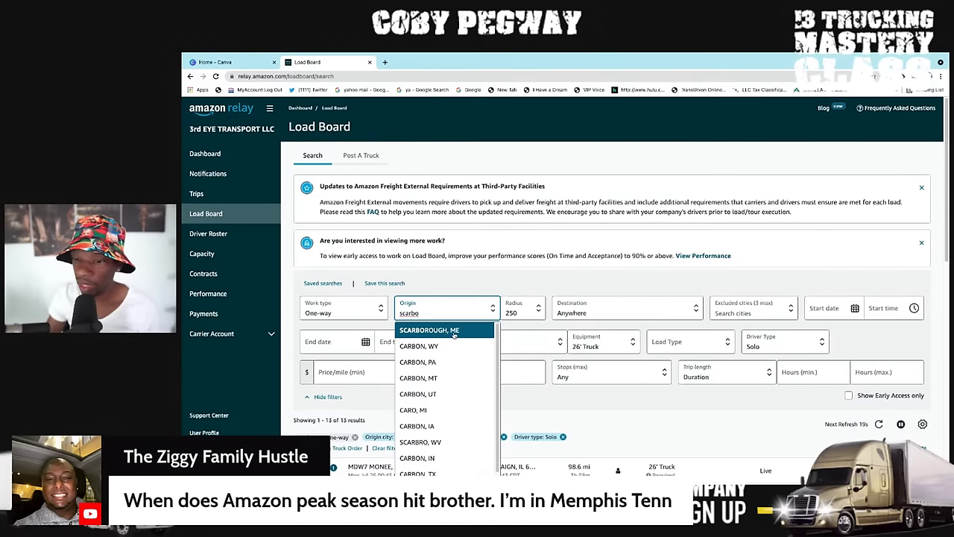
left_click(447, 331)
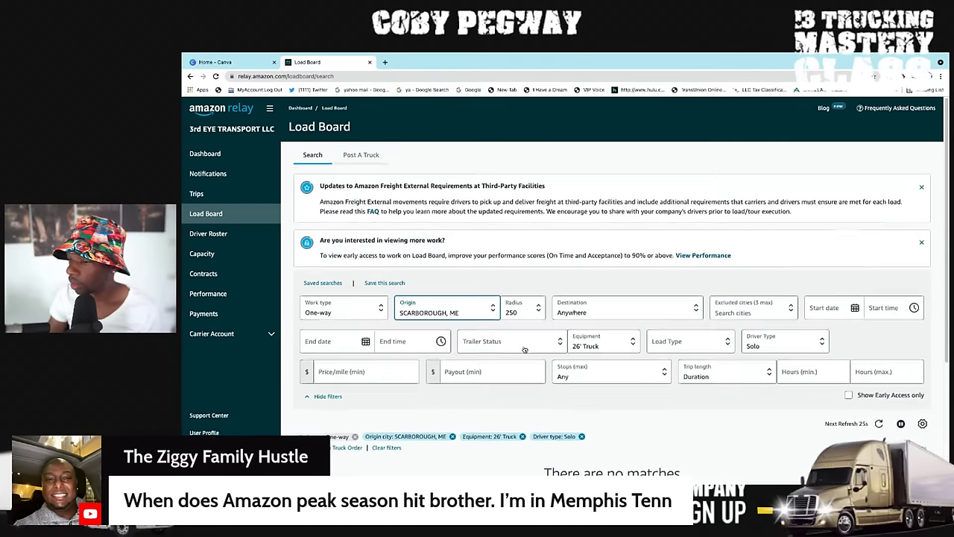
scroll(524, 348, "down", 2)
scroll(524, 349, "down", 2)
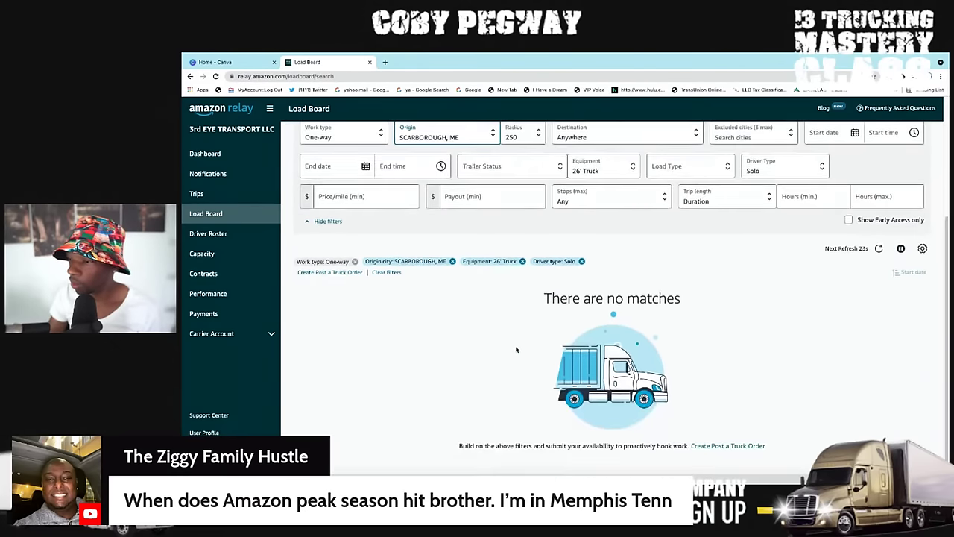
scroll(477, 283, "up", 4)
scroll(465, 237, "down", 4)
scroll(465, 237, "up", 4)
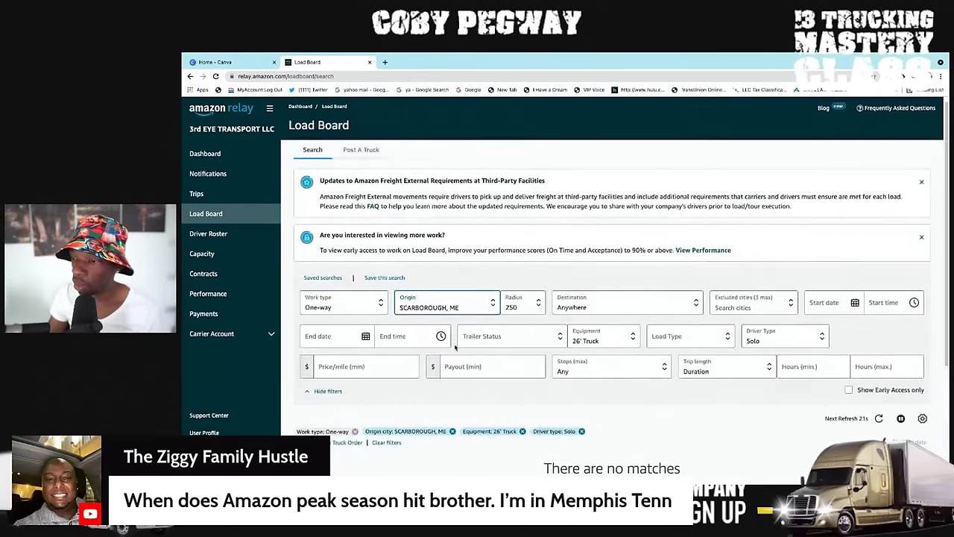
- Set the search origin to Hanahan, SC and review the deadhead distances, pickup cities and payouts of its direct and similar 26-foot truck matches
left_click(440, 307)
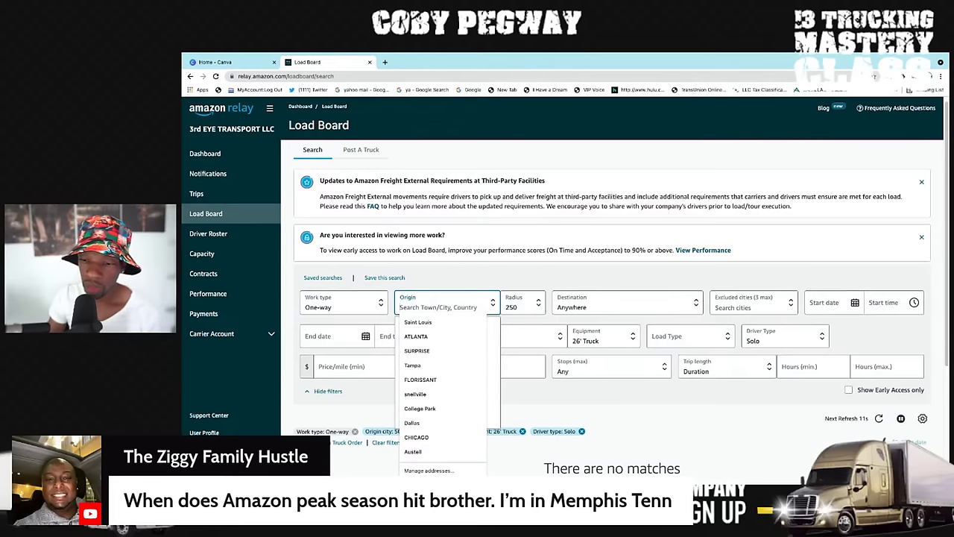
key("Escape")
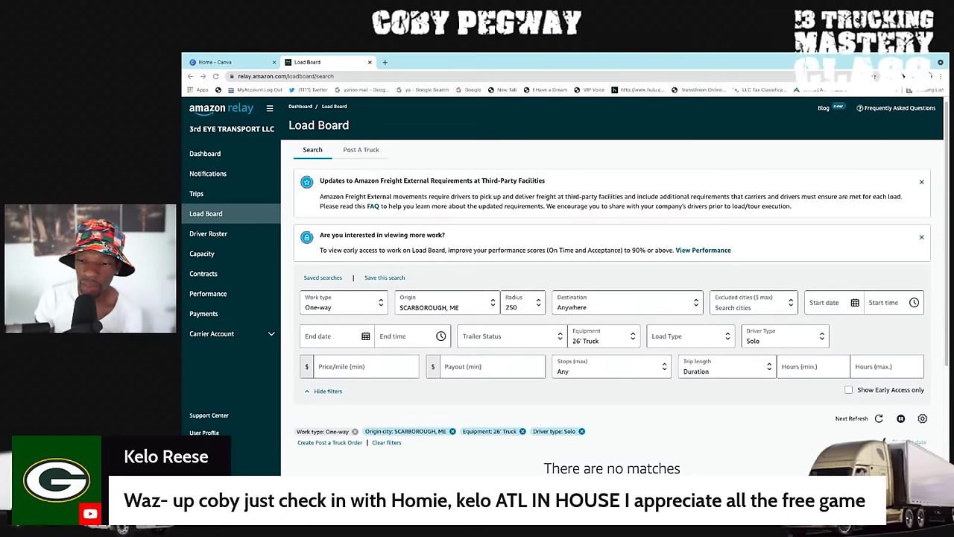
left_click(432, 307)
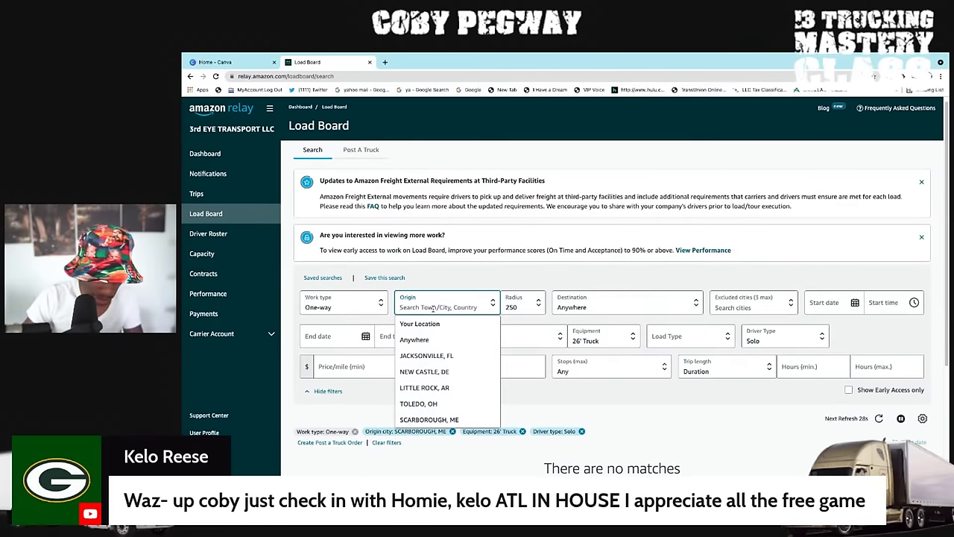
type("han")
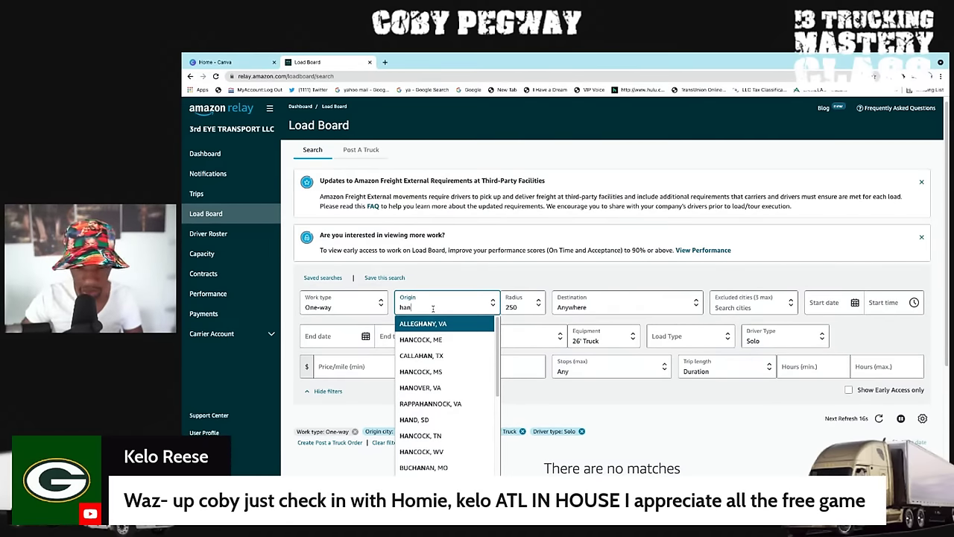
type("a")
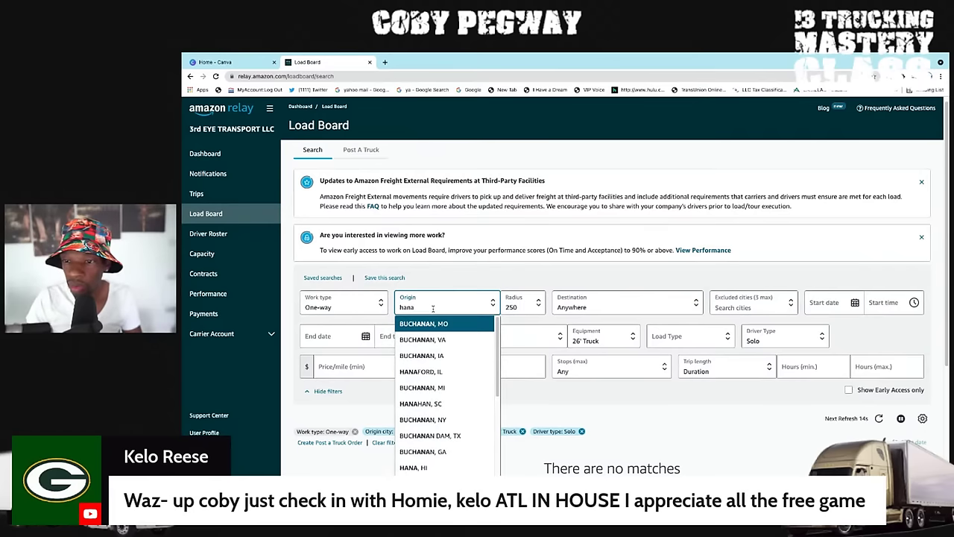
type("han")
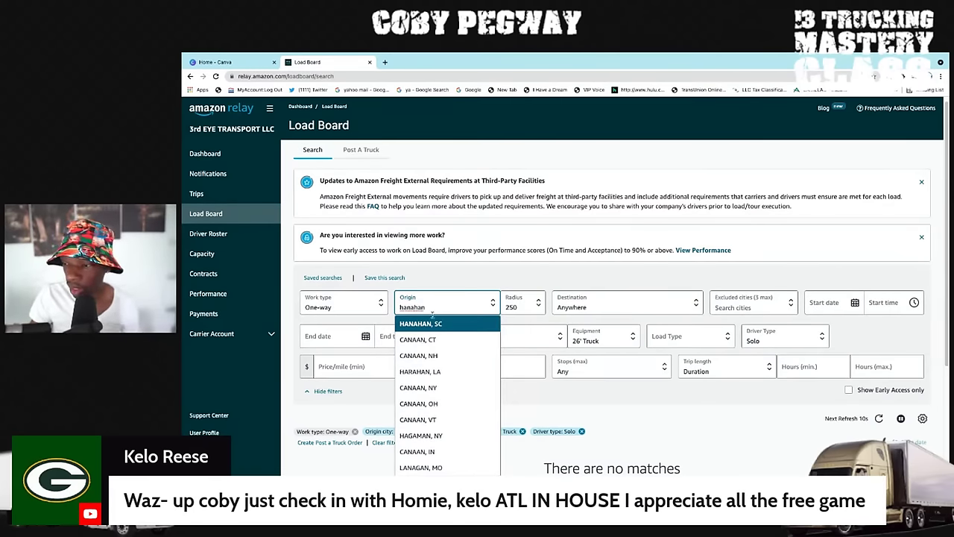
left_click(433, 322)
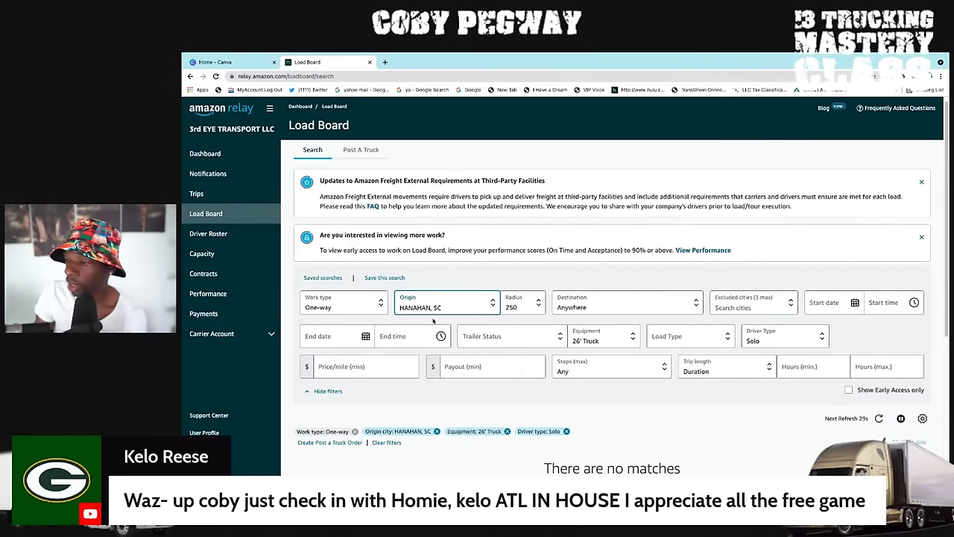
scroll(434, 322, "down", 1)
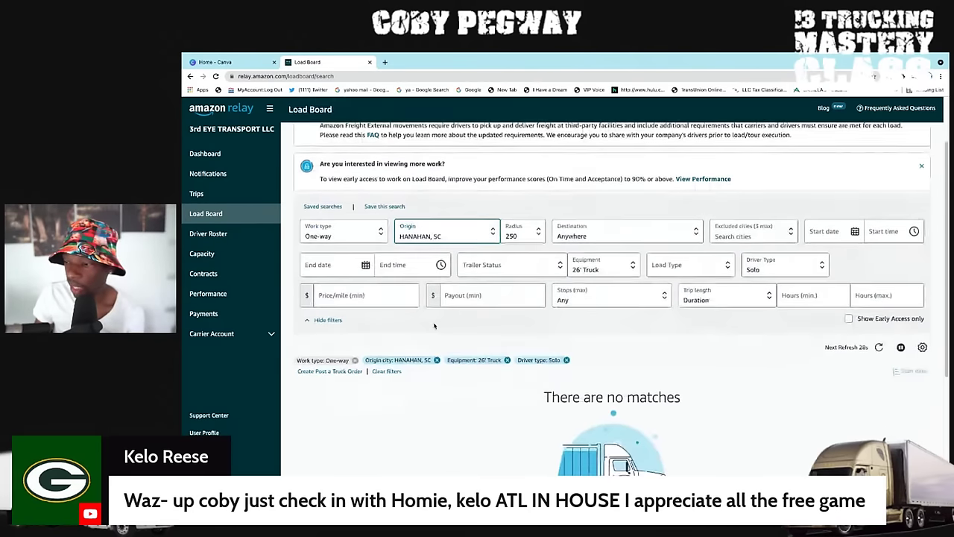
scroll(436, 326, "down", 2)
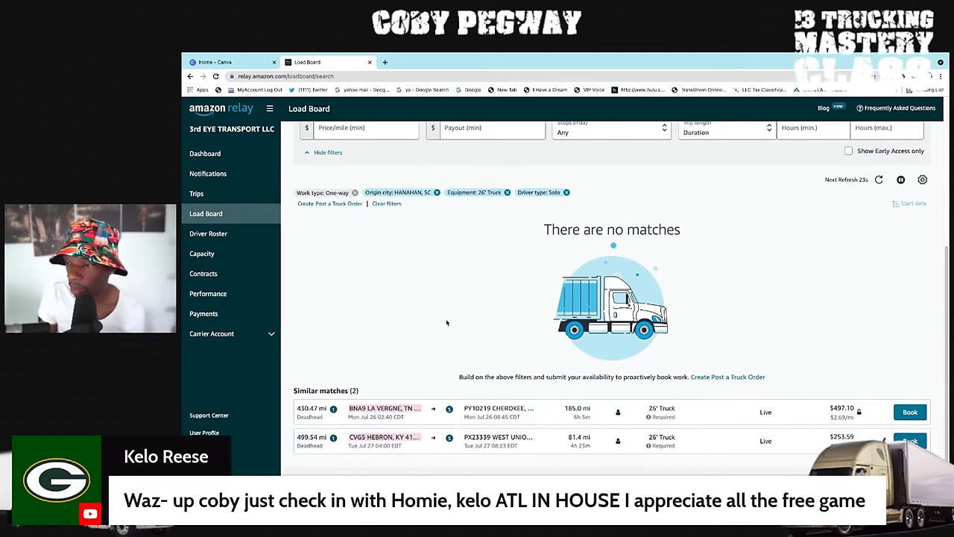
scroll(448, 323, "up", 1)
scroll(449, 322, "up", 1)
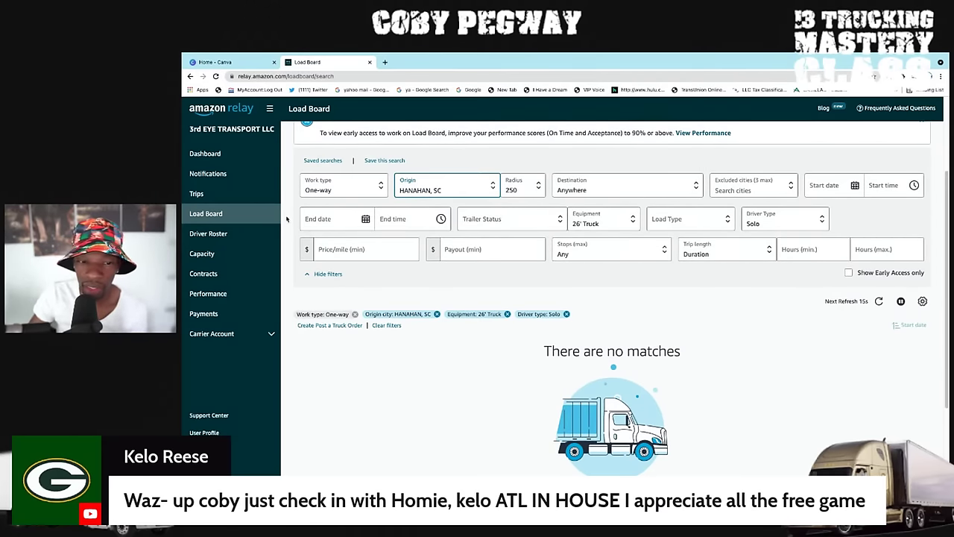
- Change the search origin to Chattanooga, TN and examine the deadhead, route and payout of its matching and similar loads
mouse_move(546, 54)
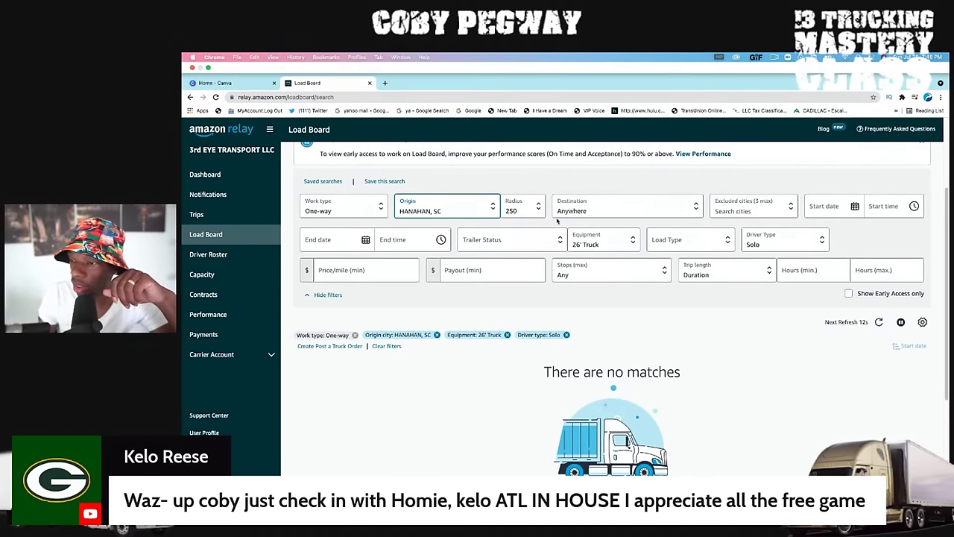
left_click(430, 192)
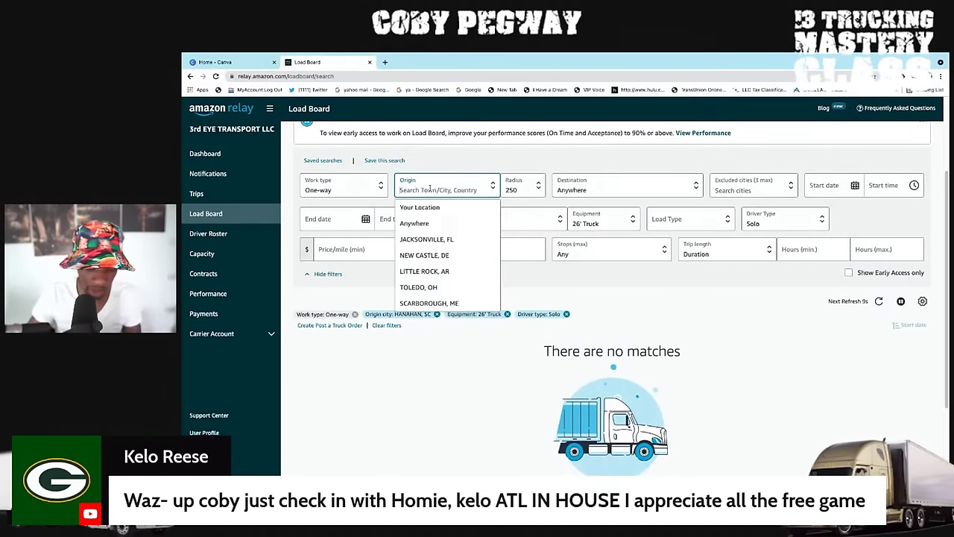
type("chat")
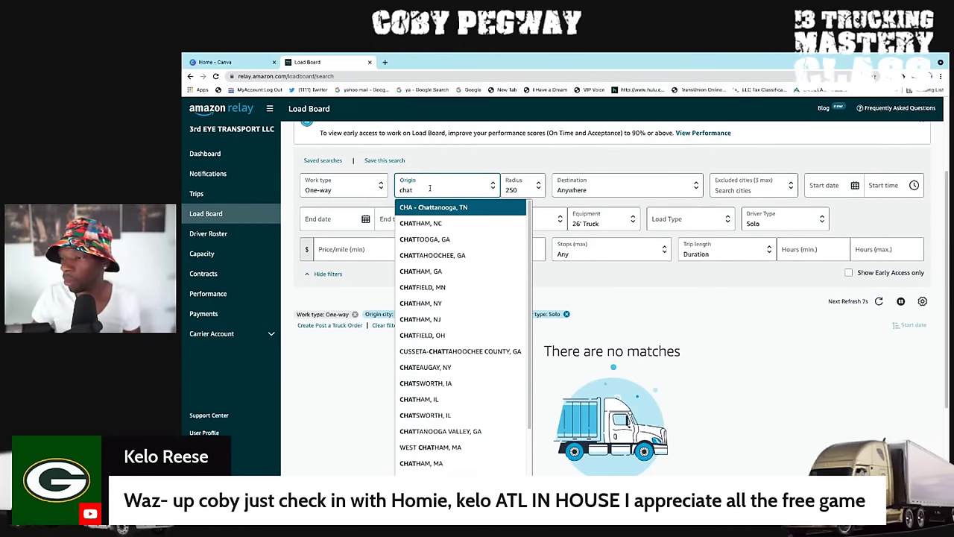
left_click(453, 206)
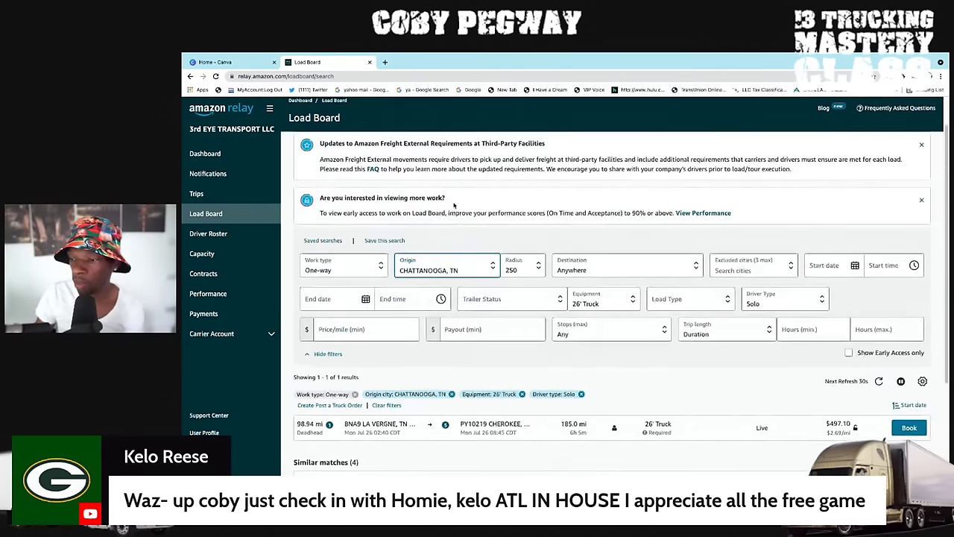
scroll(400, 444, "down", 1)
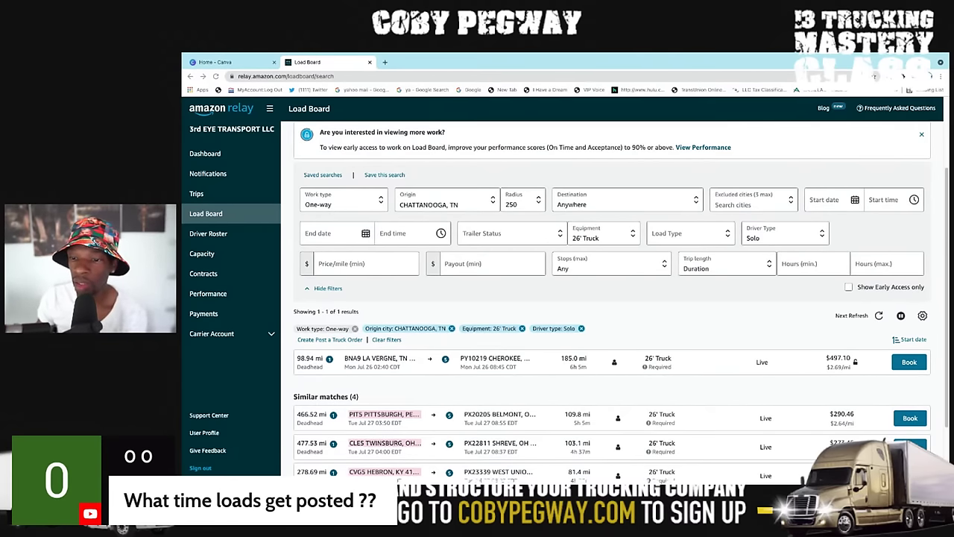
- Switch the search origin to Jackson, MS and check the area for direct and similar 26-foot truck matches
left_click(446, 207)
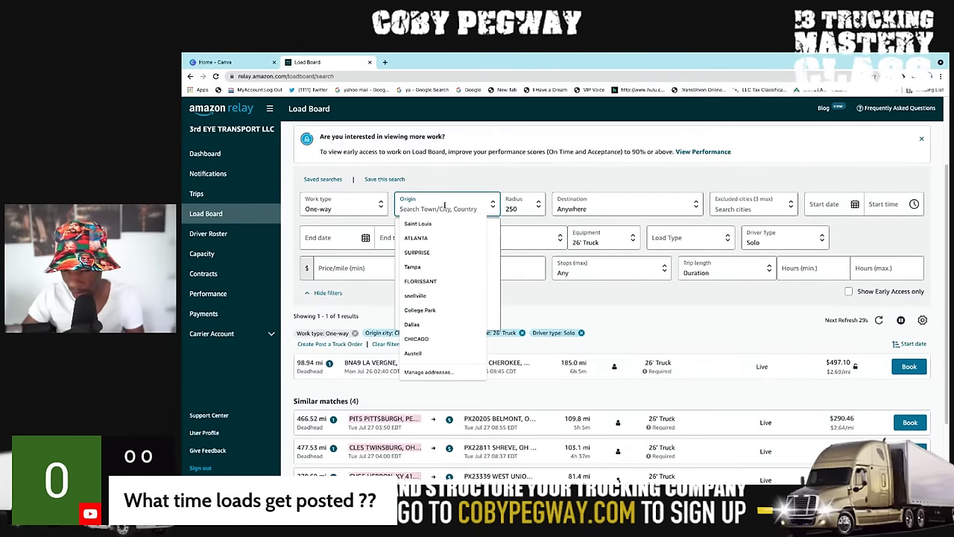
type("jackon")
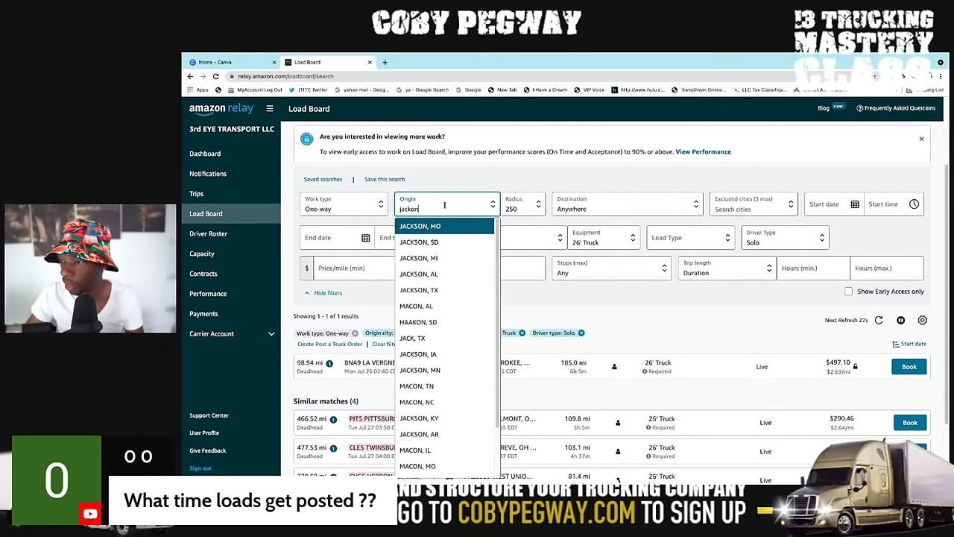
double_click(444, 204)
type("jack")
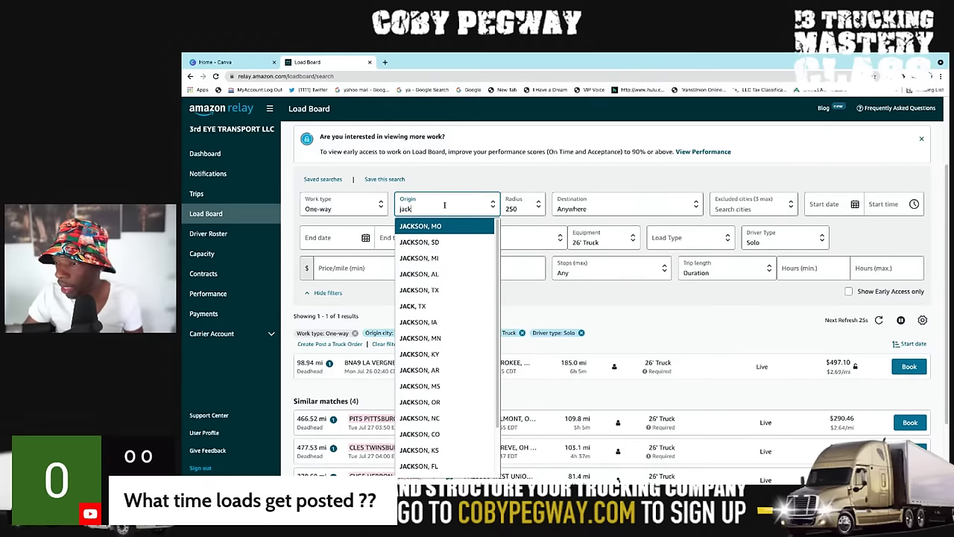
type("son")
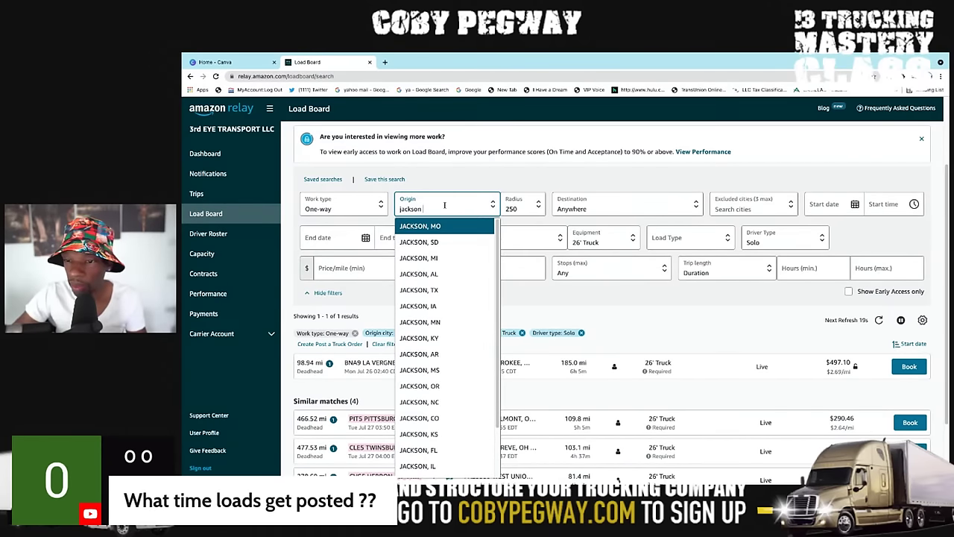
type(" mi")
key("BackSpace")
key("BackSpace")
key("BackSpace")
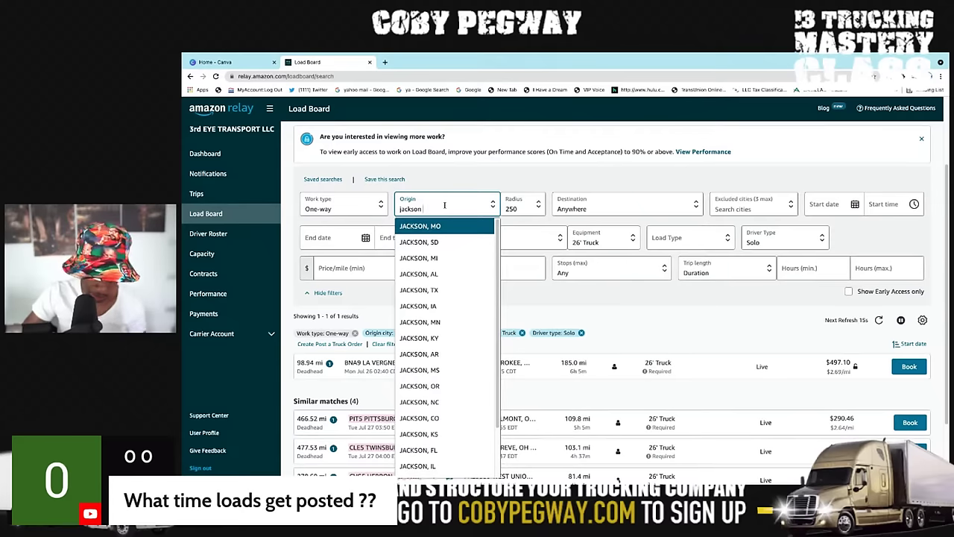
type("ms")
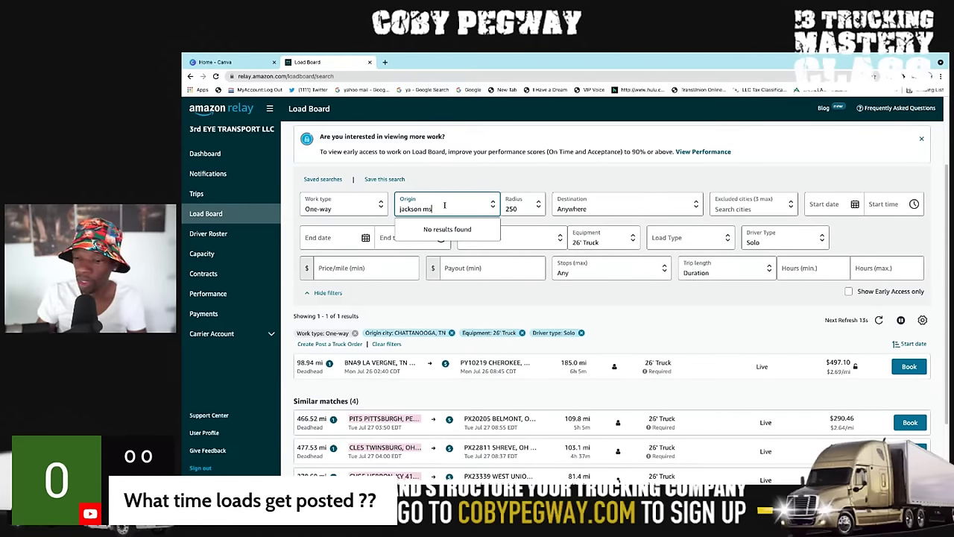
key("BackSpace")
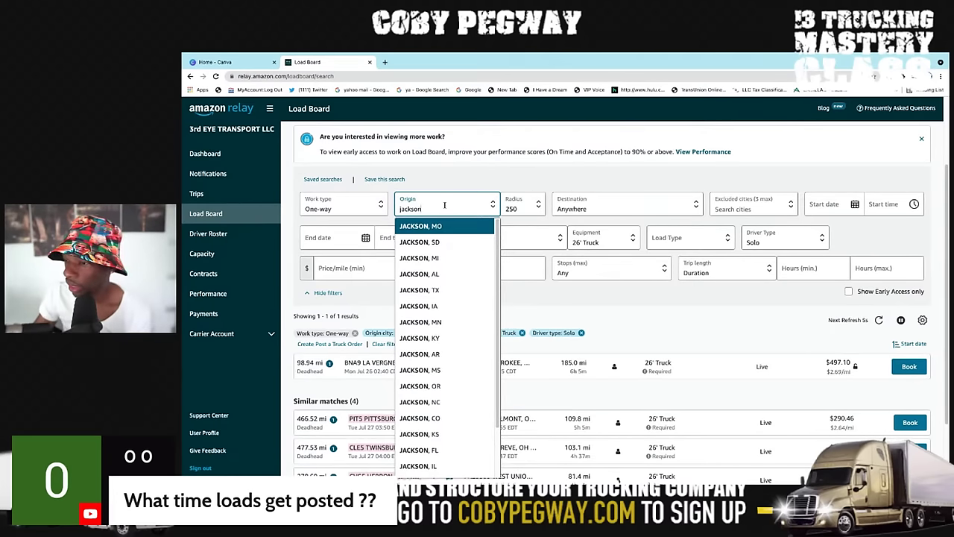
left_click(439, 372)
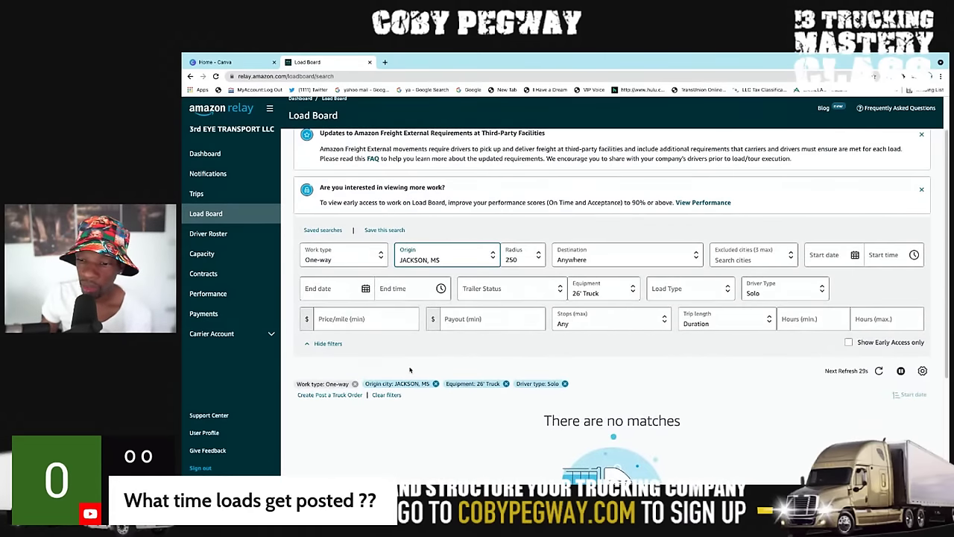
scroll(434, 371, "down", 3)
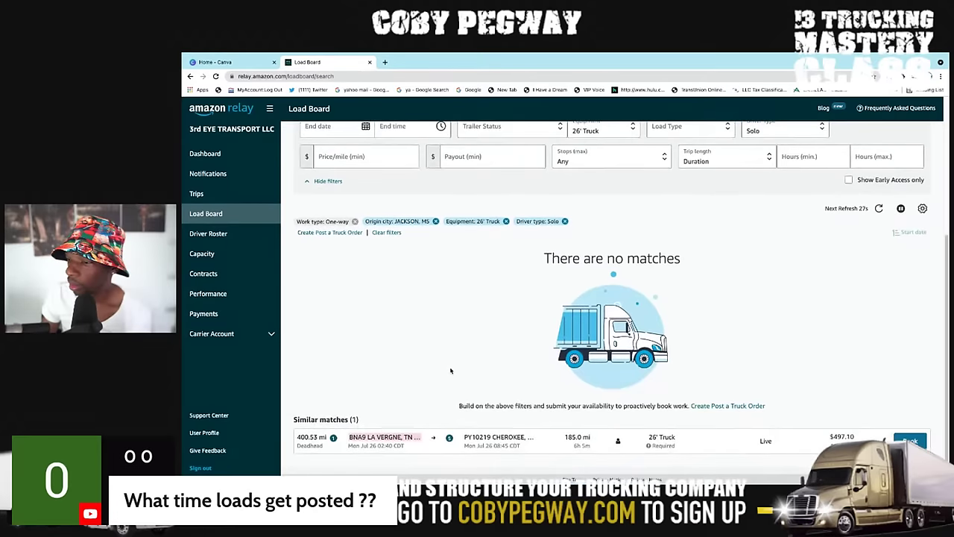
scroll(450, 370, "up", 3)
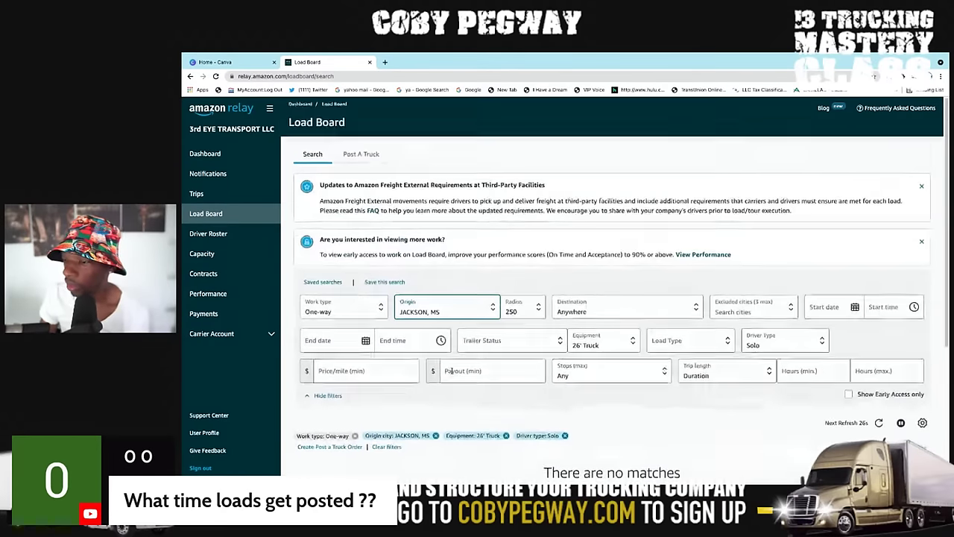
- Set the search origin to San Antonio, TX and check whether the area has any direct or similar 26-foot truck matches
left_click(431, 311)
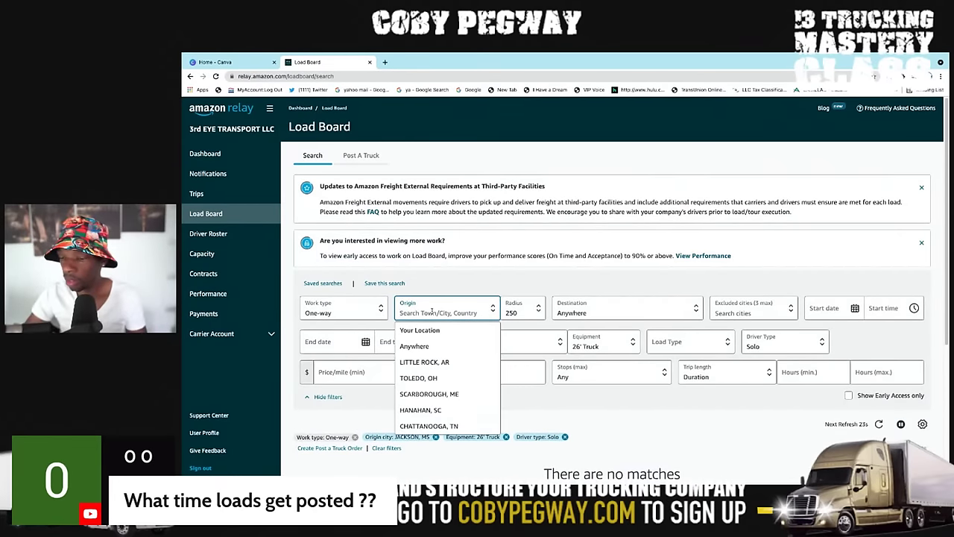
type("sa")
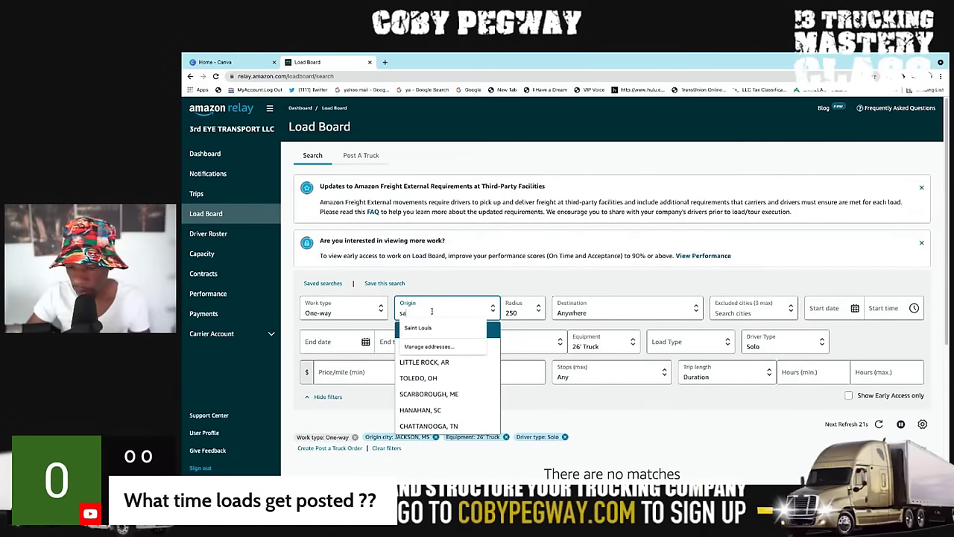
type("n")
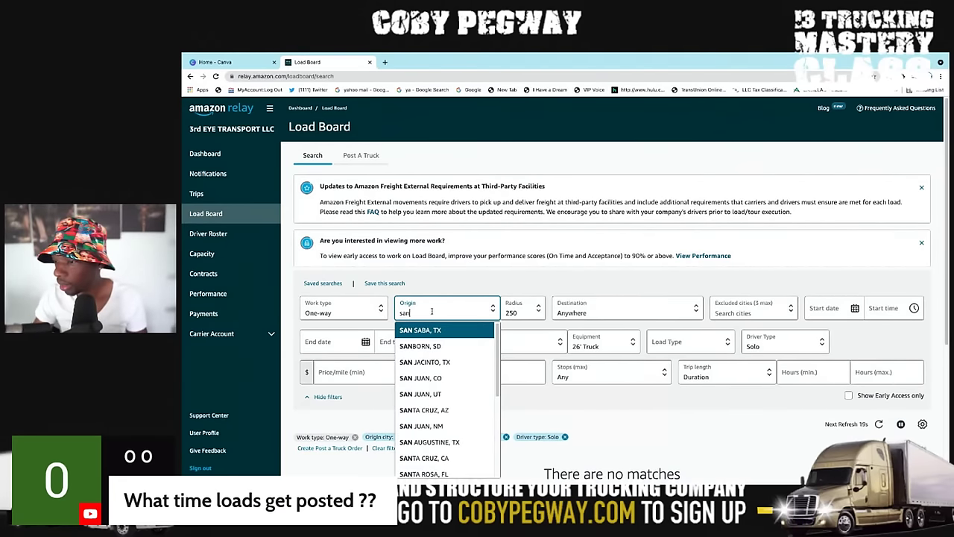
type(" an")
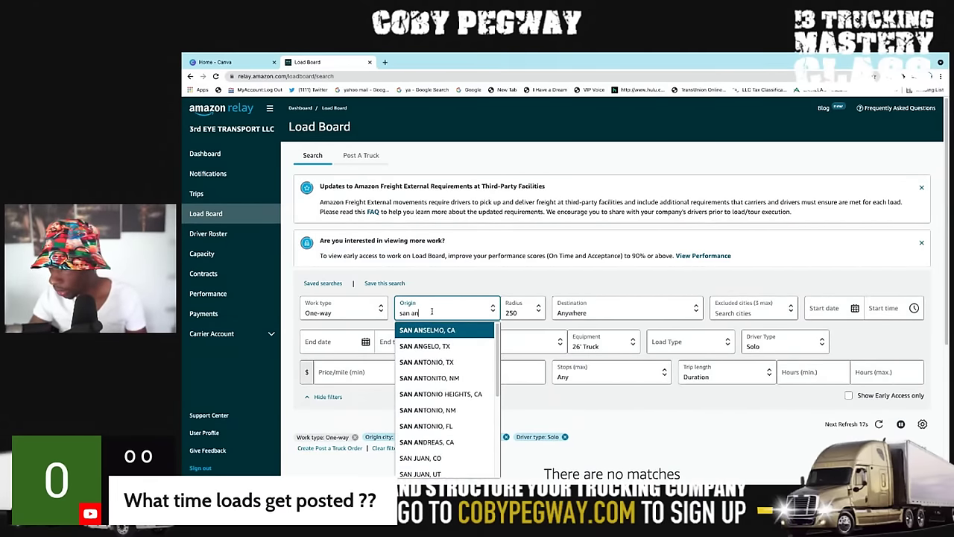
type("t")
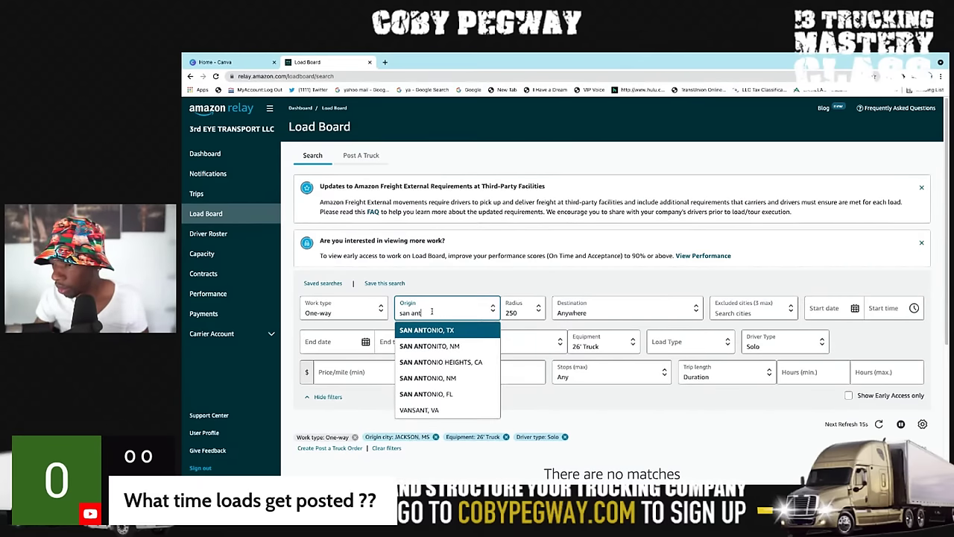
left_click(447, 330)
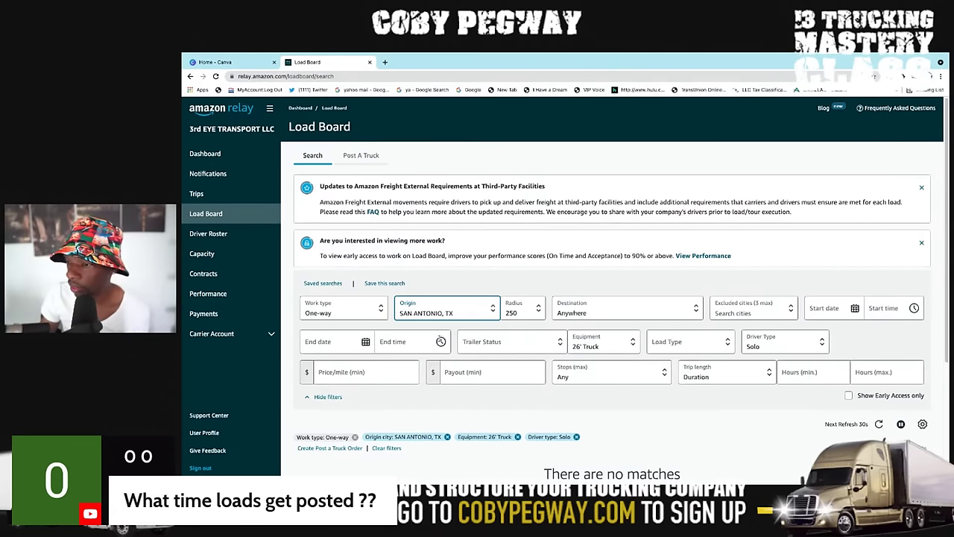
scroll(440, 341, "down", 3)
scroll(303, 356, "up", 1)
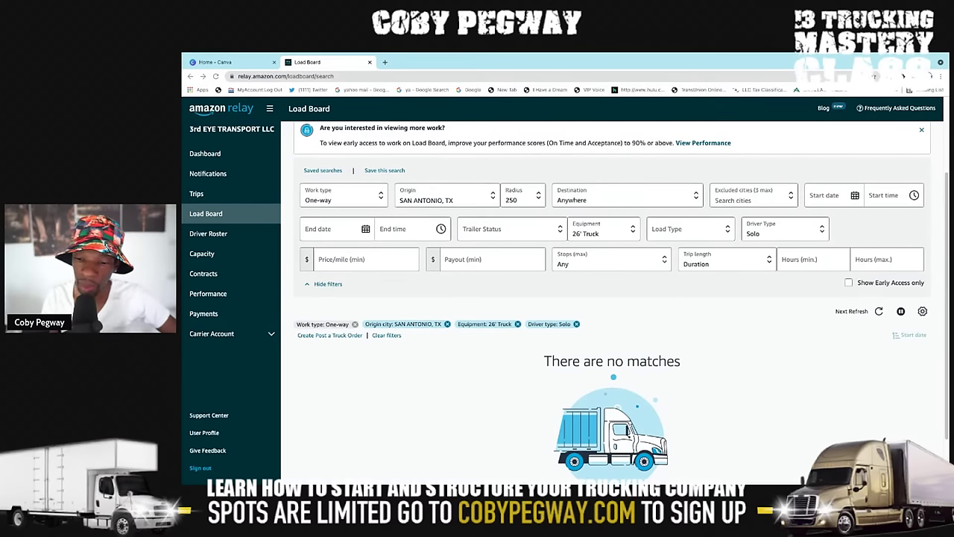
- Change the search origin to Houston, TX and look through the results for direct or similar 26-foot truck loads
left_click(434, 195)
left_click(433, 201)
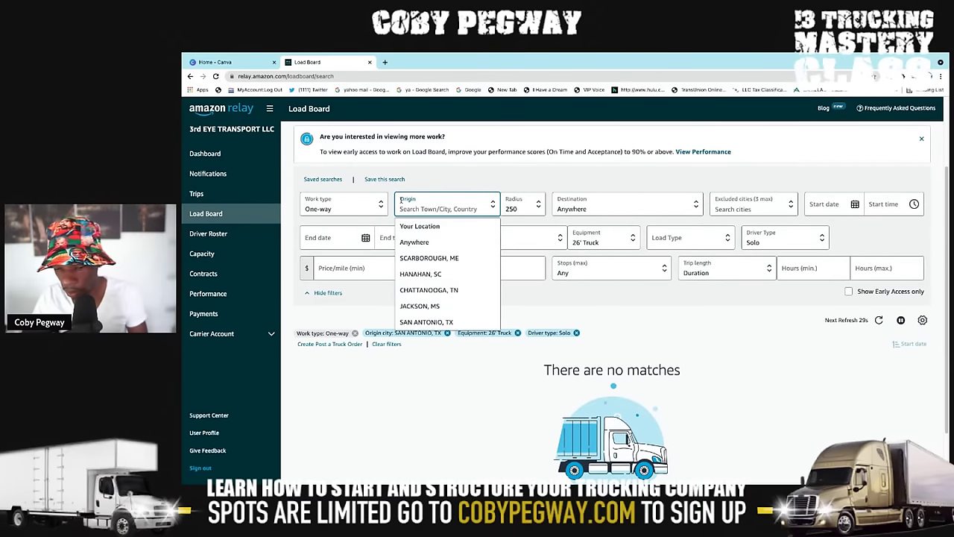
type("hou")
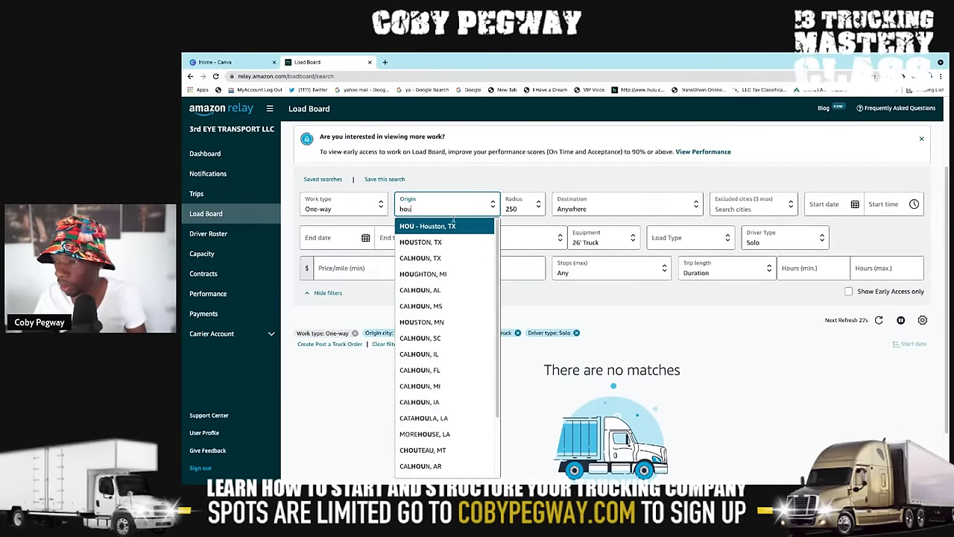
left_click(452, 225)
scroll(460, 278, "down", 1)
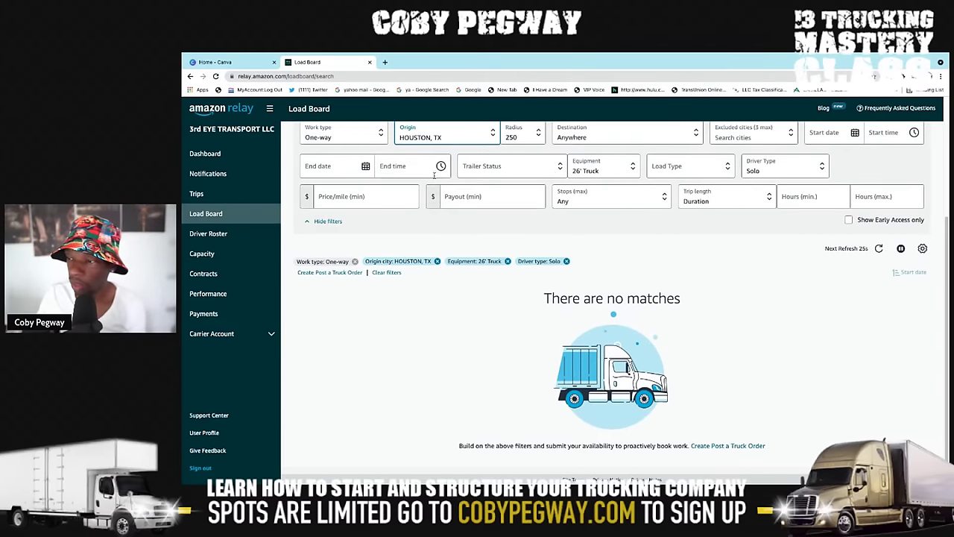
- Change the search origin to Columbia, SC and check for direct or similar 26-foot truck matches and their deadhead
scroll(307, 223, "up", 1)
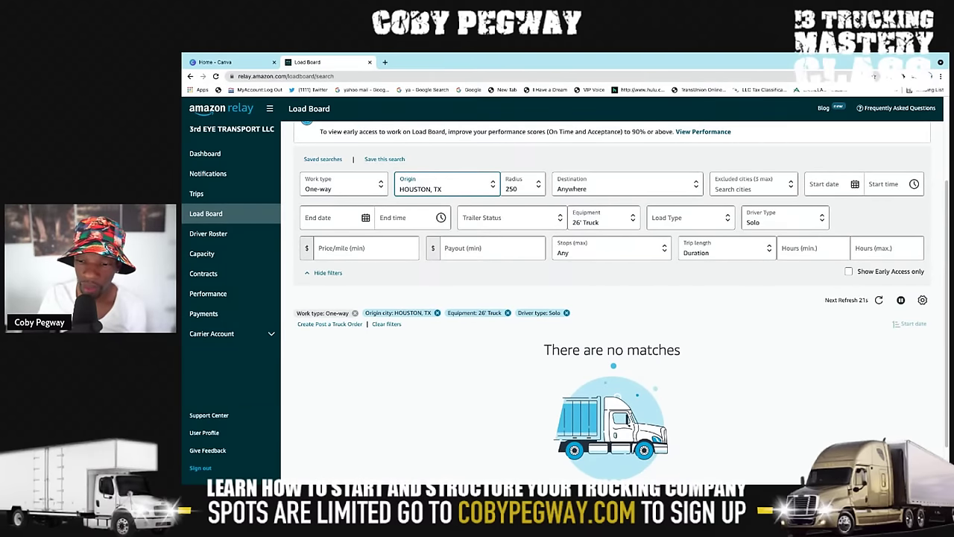
left_click(461, 192)
type("c")
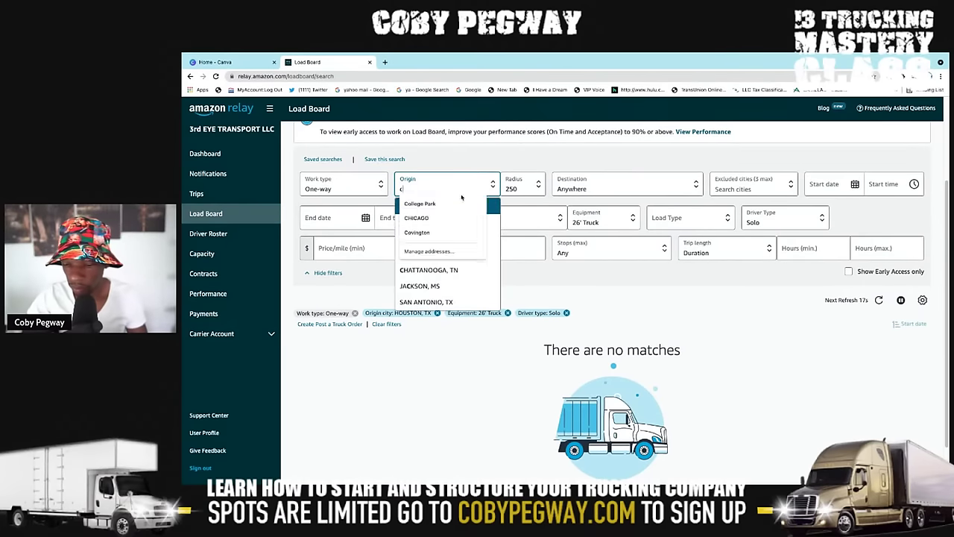
type("olumbia")
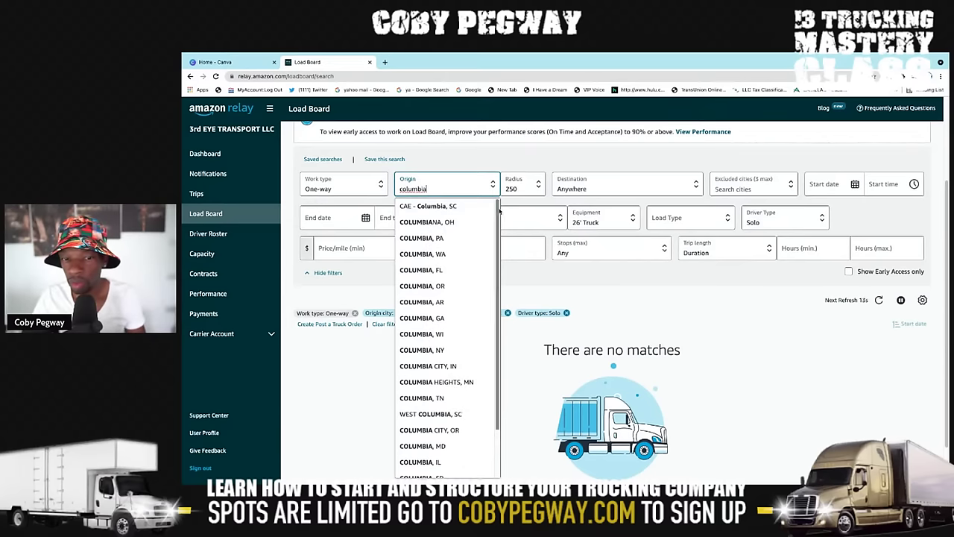
left_click(463, 205)
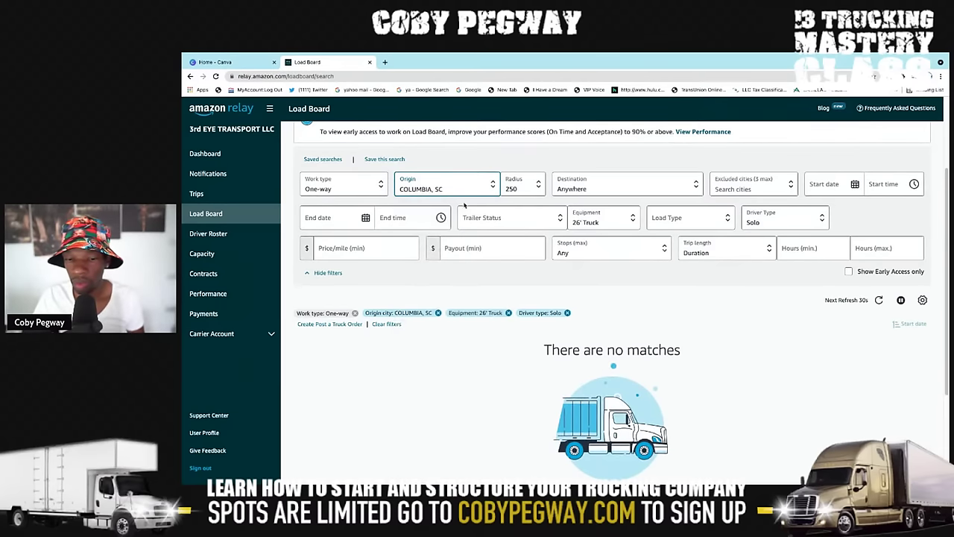
scroll(524, 252, "down", 2)
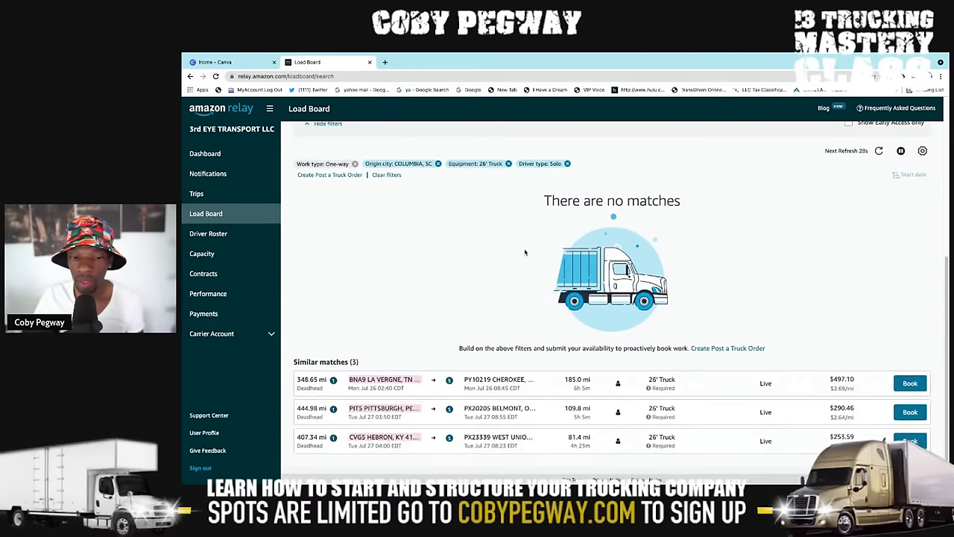
- Set the search origin to Los Angeles, CA and examine the deadhead, route and payout of its direct and similar matches
scroll(525, 252, "up", 2)
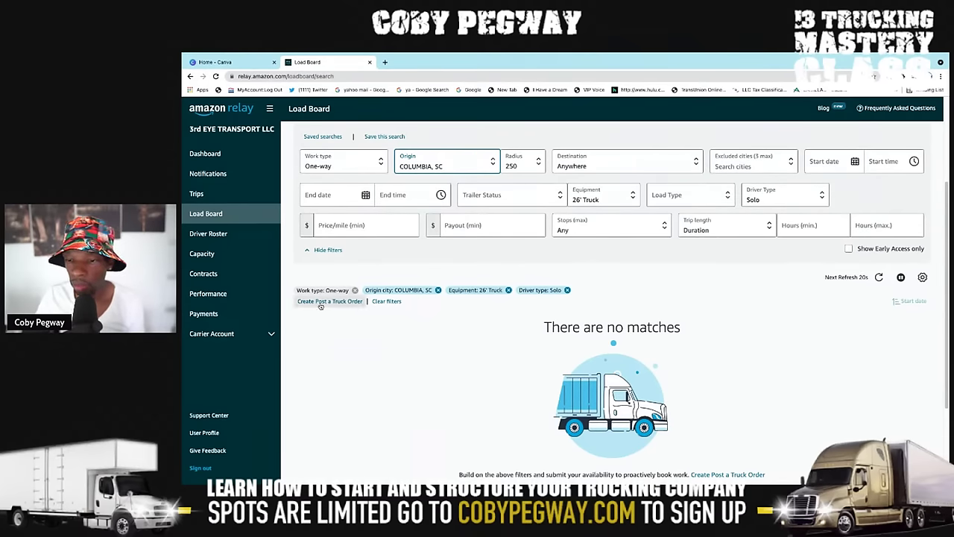
left_click(447, 166)
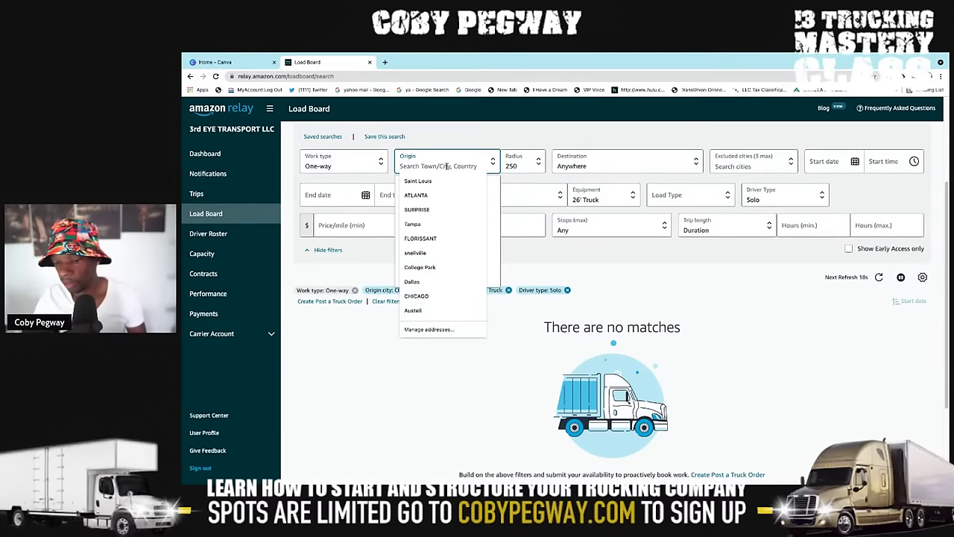
type("los")
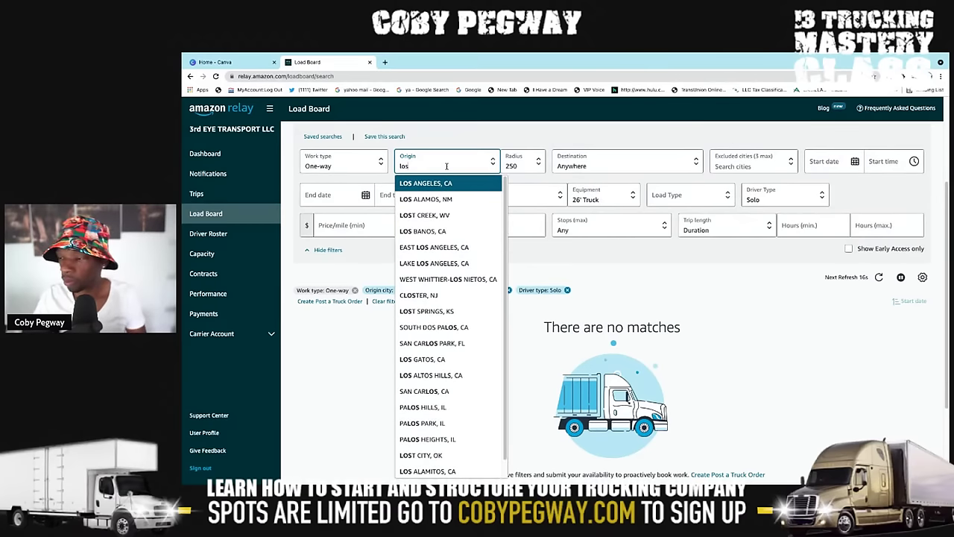
left_click(461, 182)
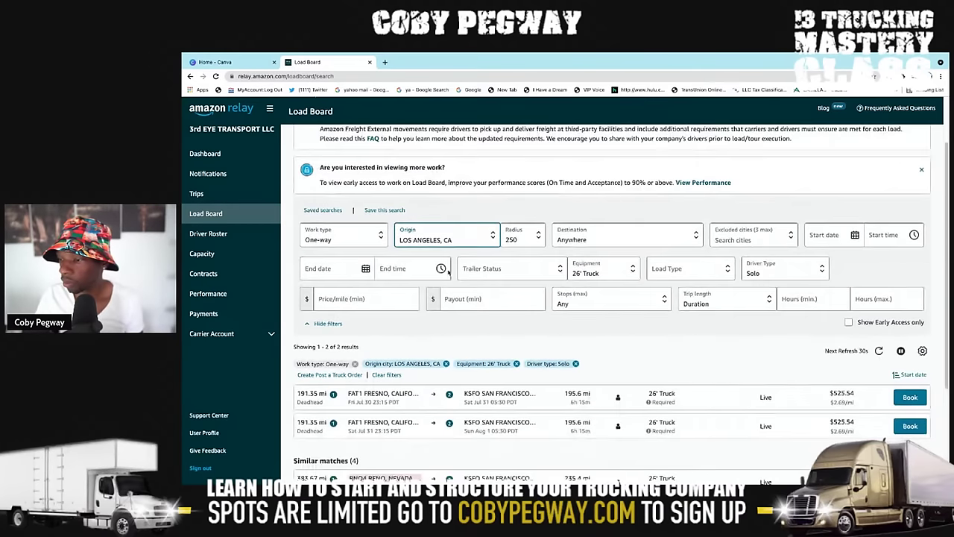
scroll(367, 273, "down", 2)
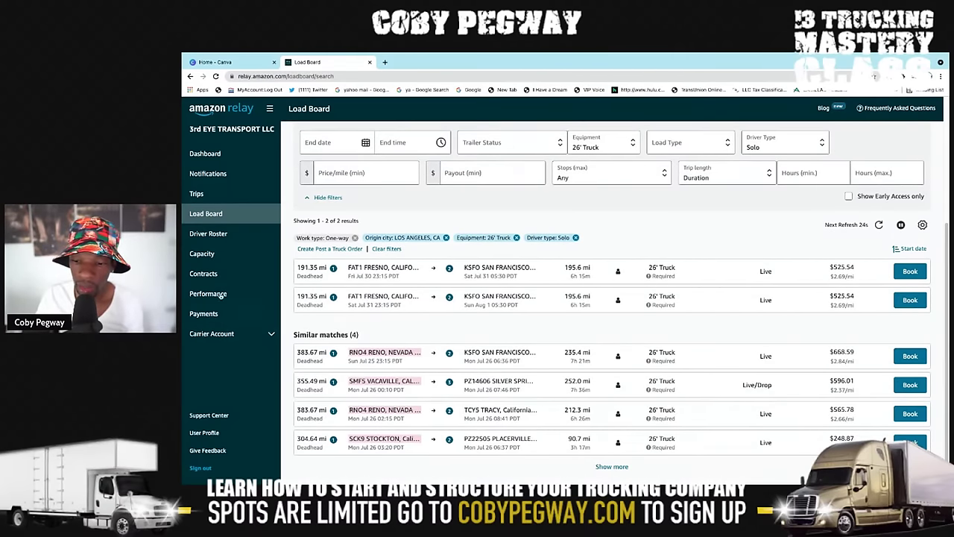
- Try to set the search origin to Brooklyn, NY
scroll(388, 179, "up", 3)
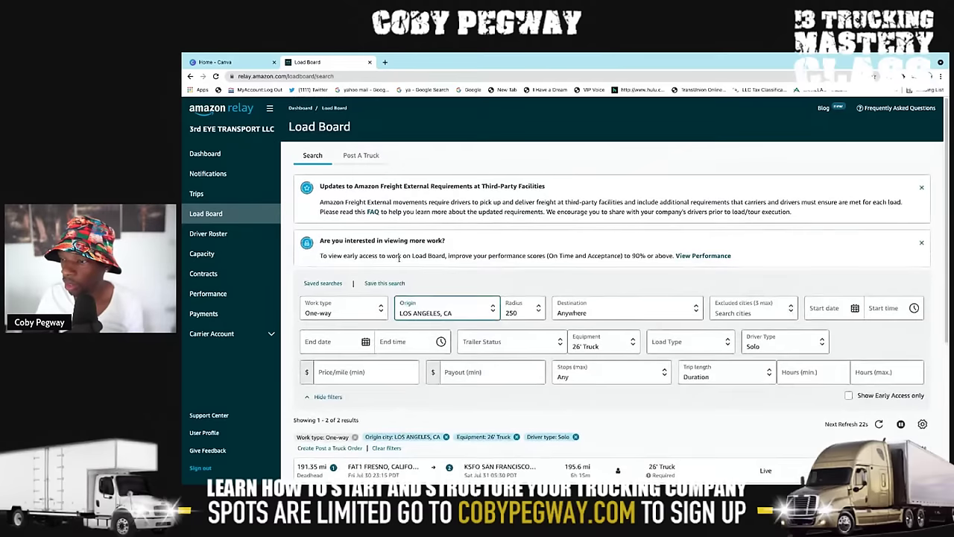
left_click(429, 312)
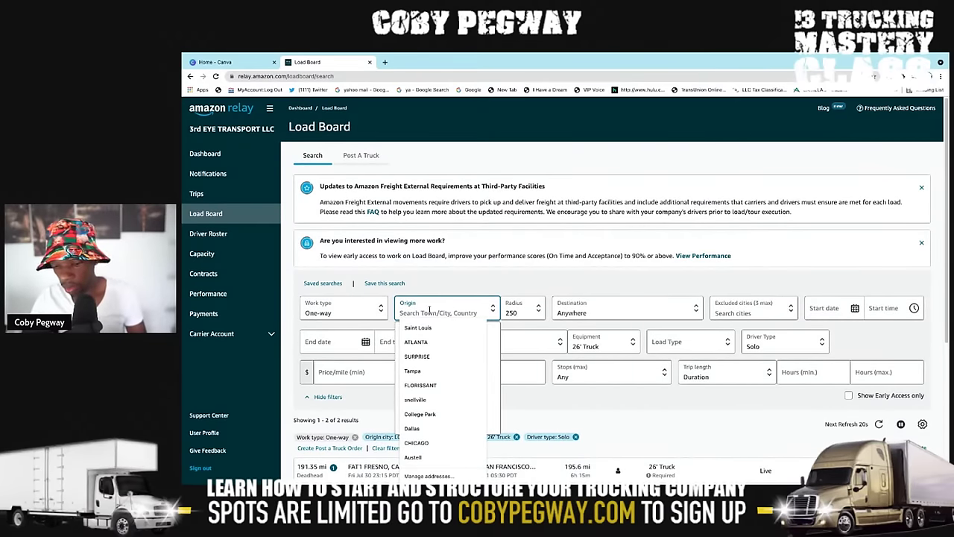
type("brook")
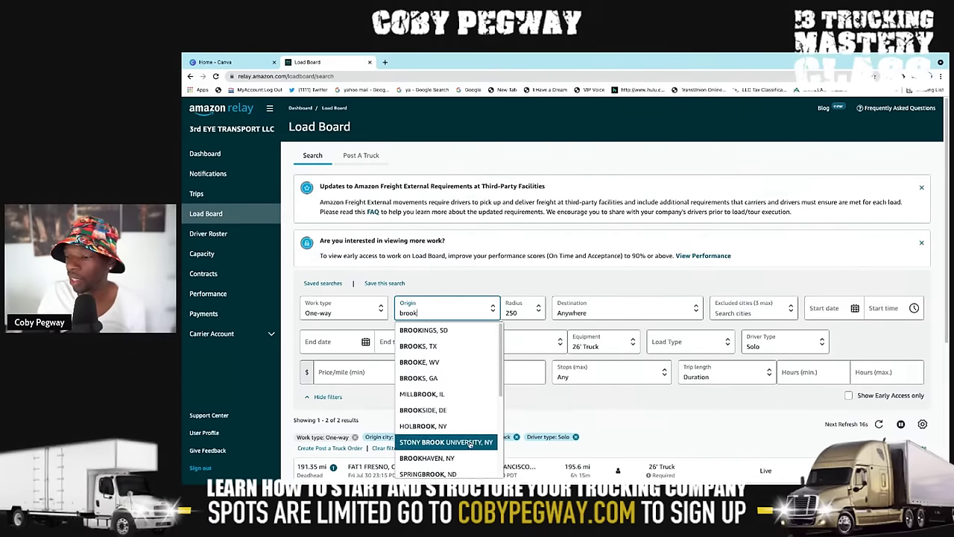
scroll(463, 425, "down", 1)
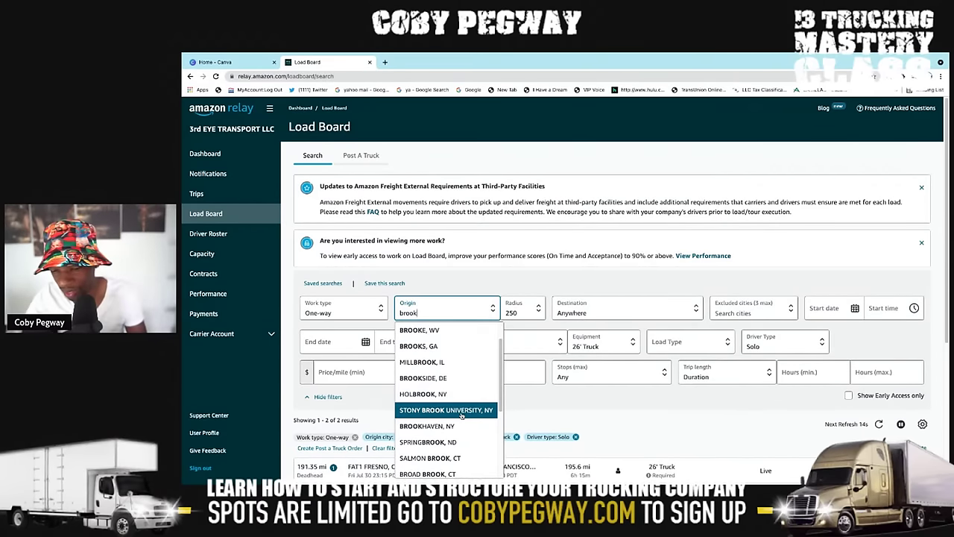
type("lyn")
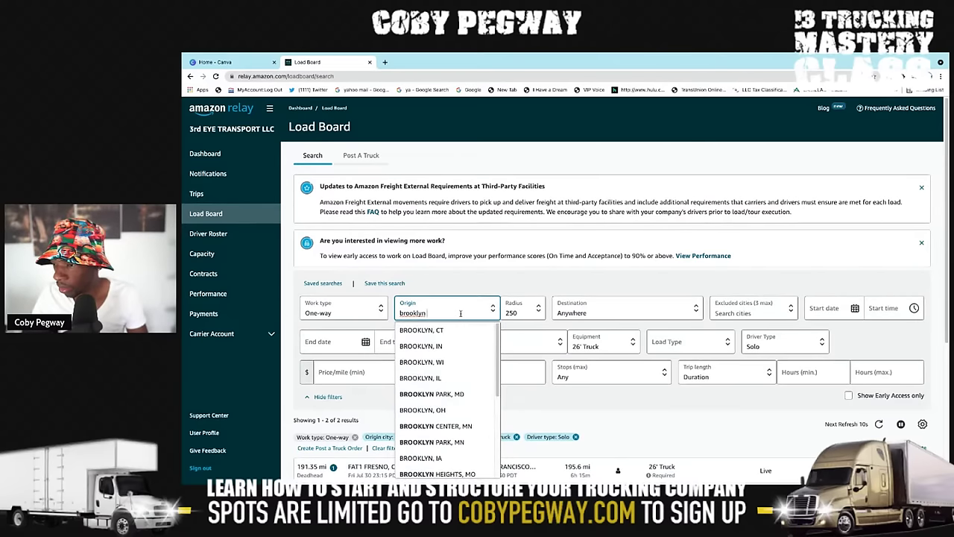
type(" ny")
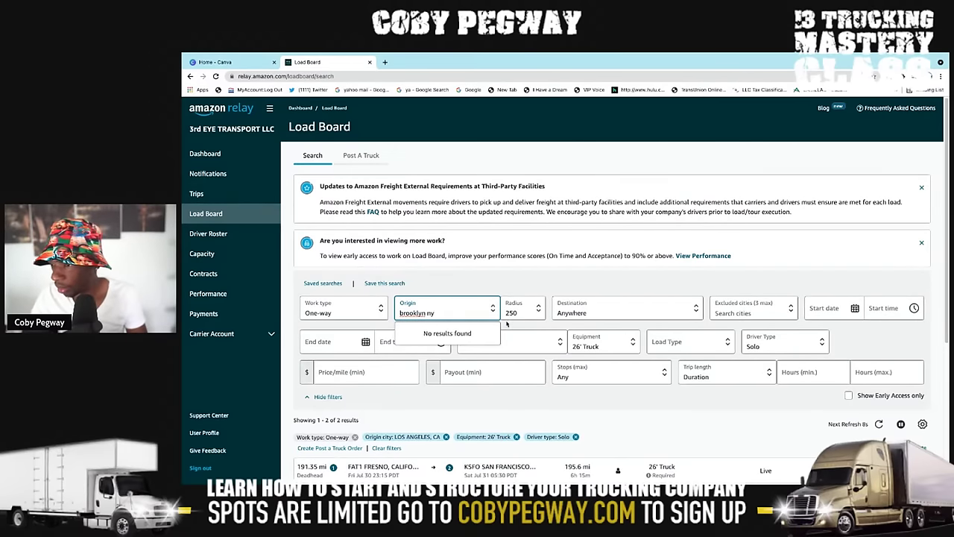
key("BackSpace")
key("BackSpace")
key("BackSpace")
key("BackSpace")
key("BackSpace")
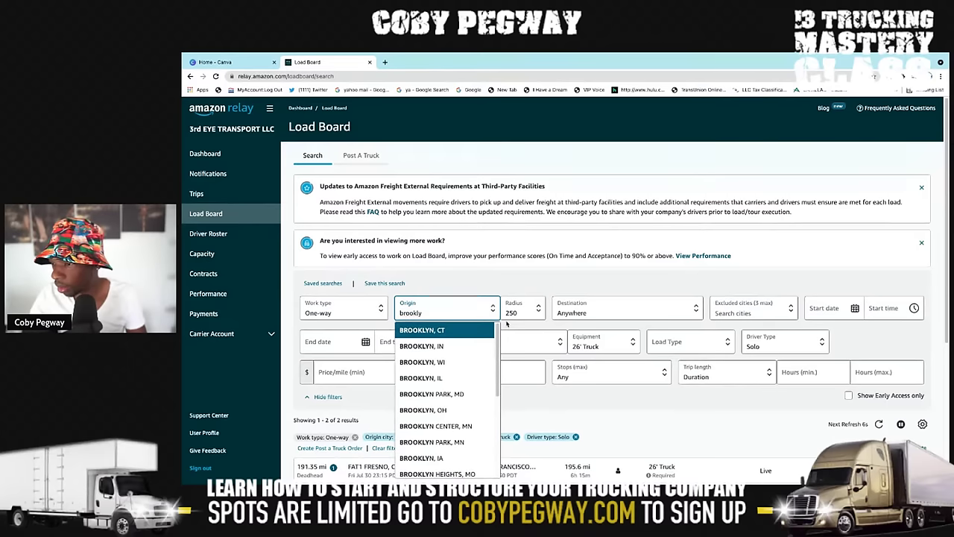
key("BackSpace")
key("BackSpace")
key("BackSpace")
key("BackSpace")
key("BackSpace")
key("BackSpace")
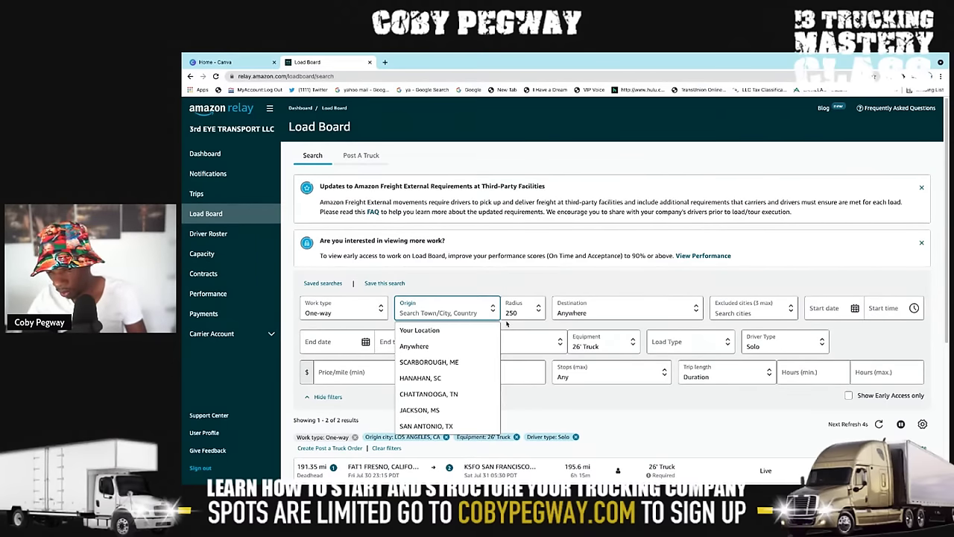
- Switch the search origin to New York, NY and examine the deadhead and payout of any direct or similar loads
type("new")
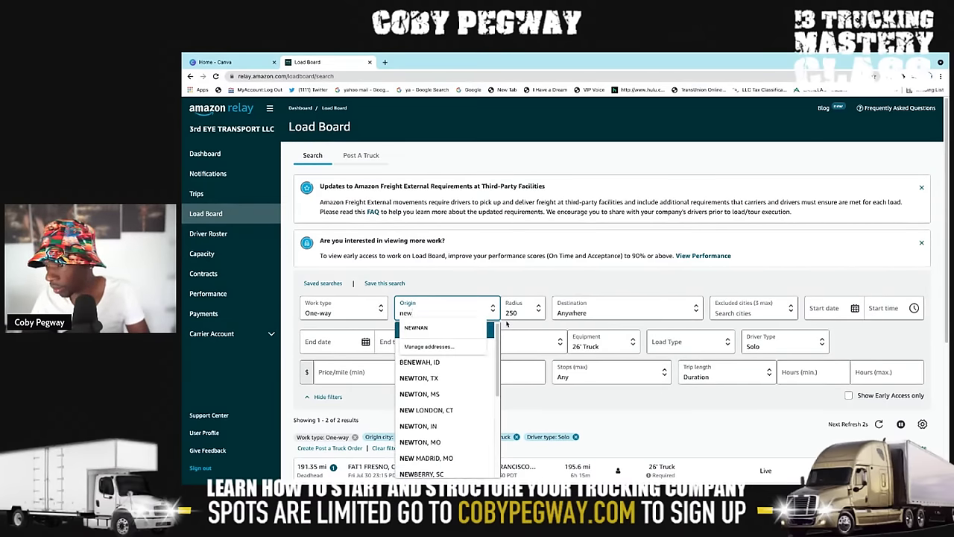
left_click(561, 274)
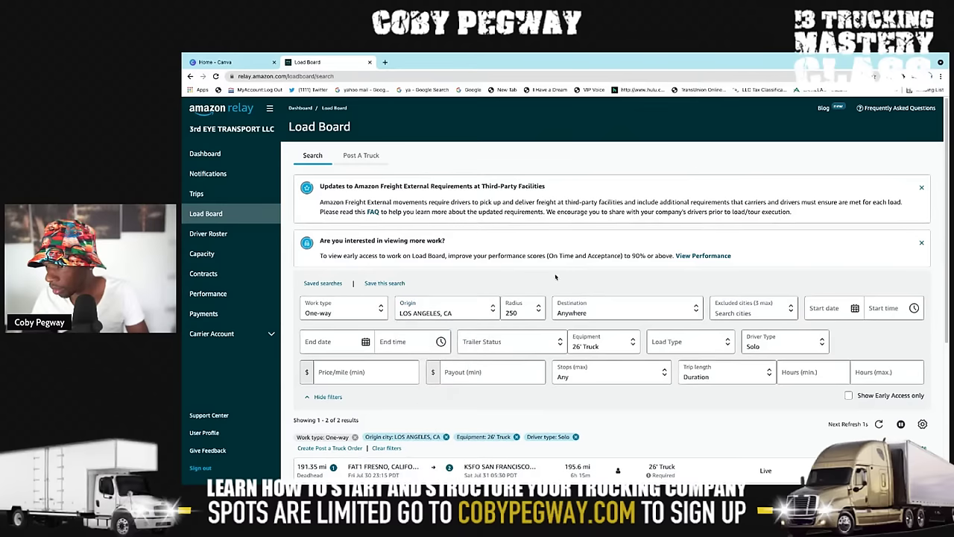
left_click(448, 314)
type("new")
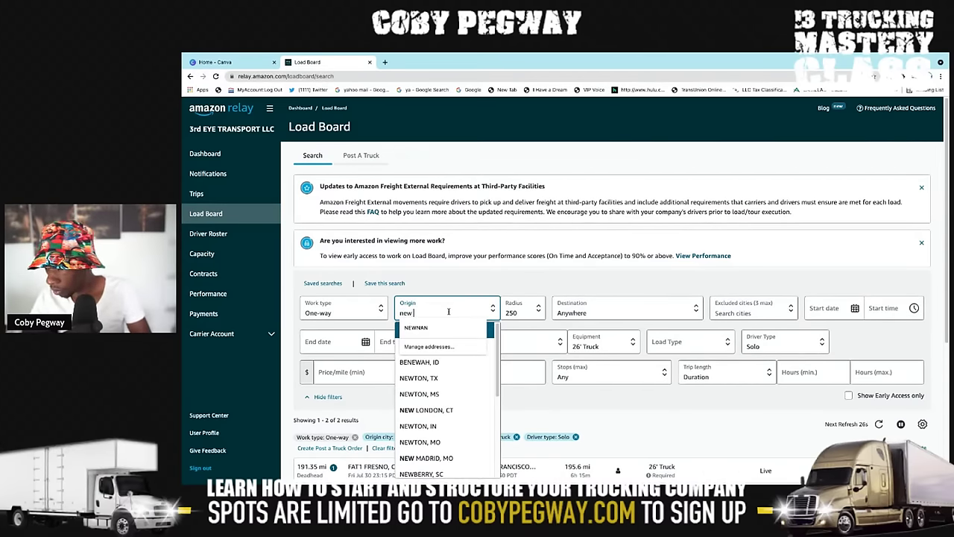
type(" yo")
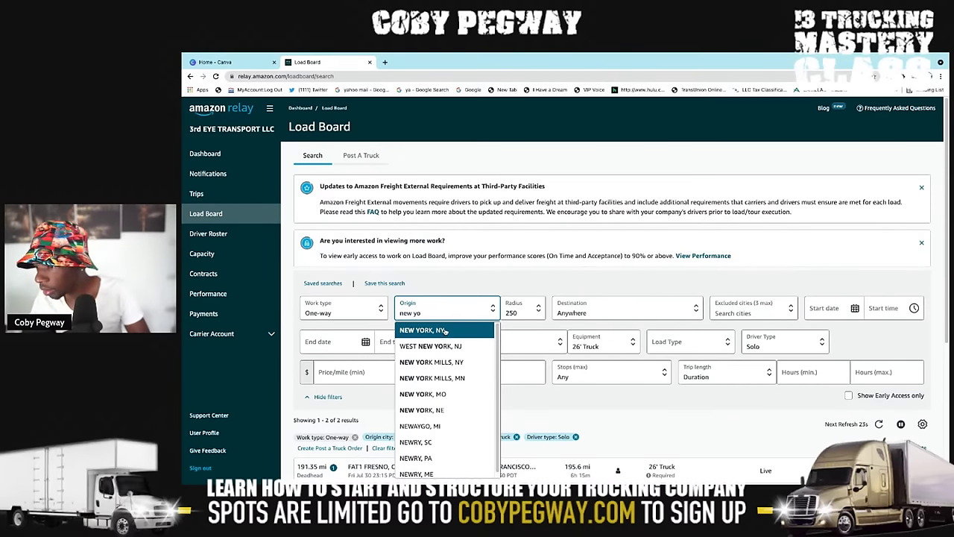
left_click(444, 330)
scroll(442, 328, "down", 5)
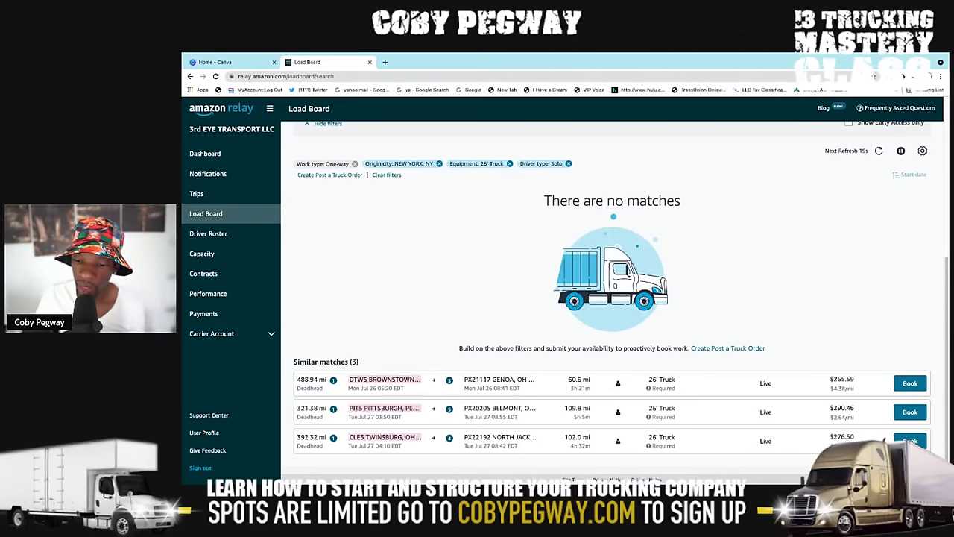
scroll(382, 291, "up", 3)
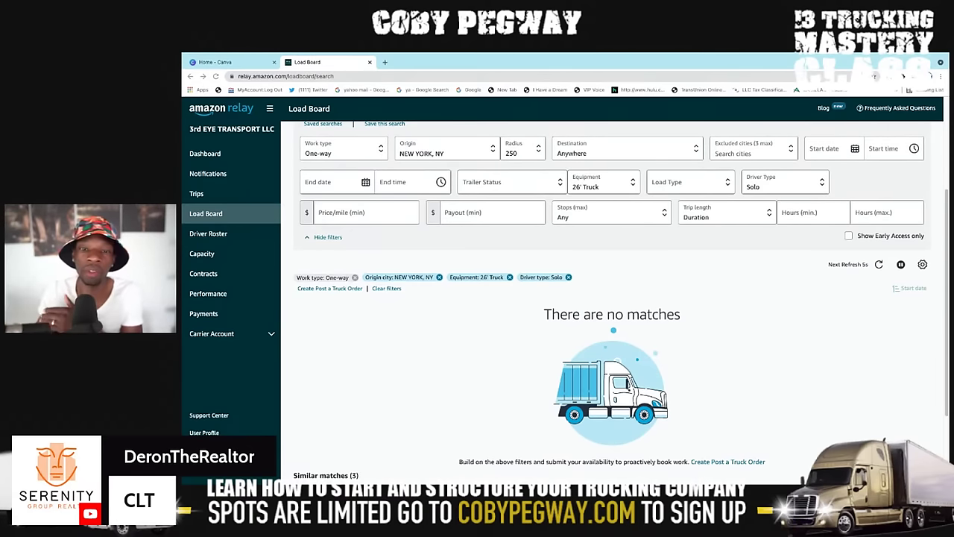
scroll(512, 348, "down", 2)
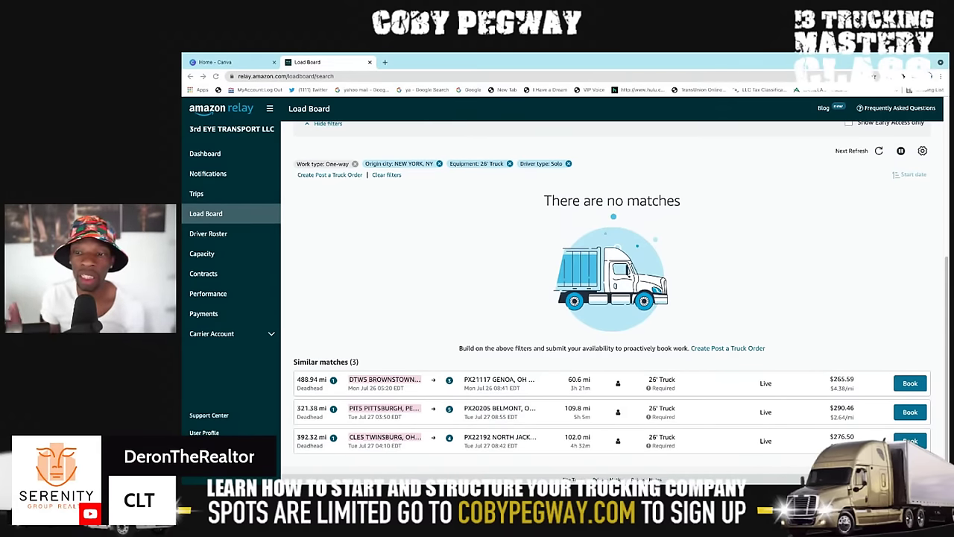
- Change the search origin to Orlando, FL and check whether any direct or similar 26-foot truck loads are available
scroll(427, 192, "up", 3)
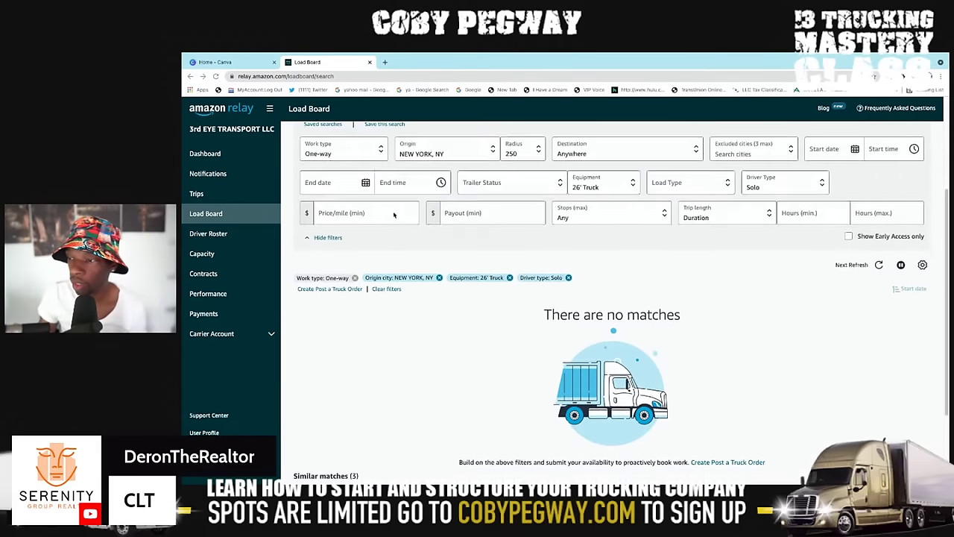
scroll(426, 192, "up", 1)
left_click(430, 205)
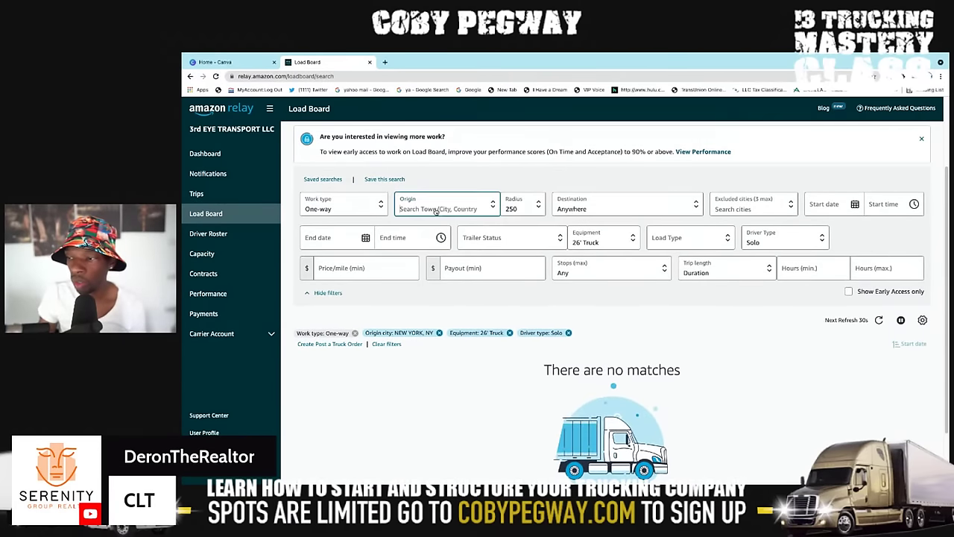
type("orlan")
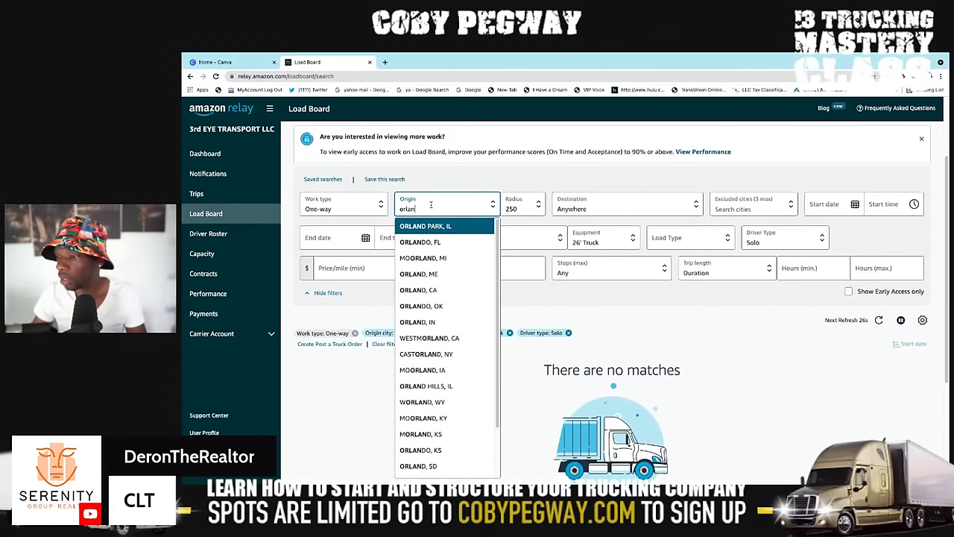
left_click(429, 241)
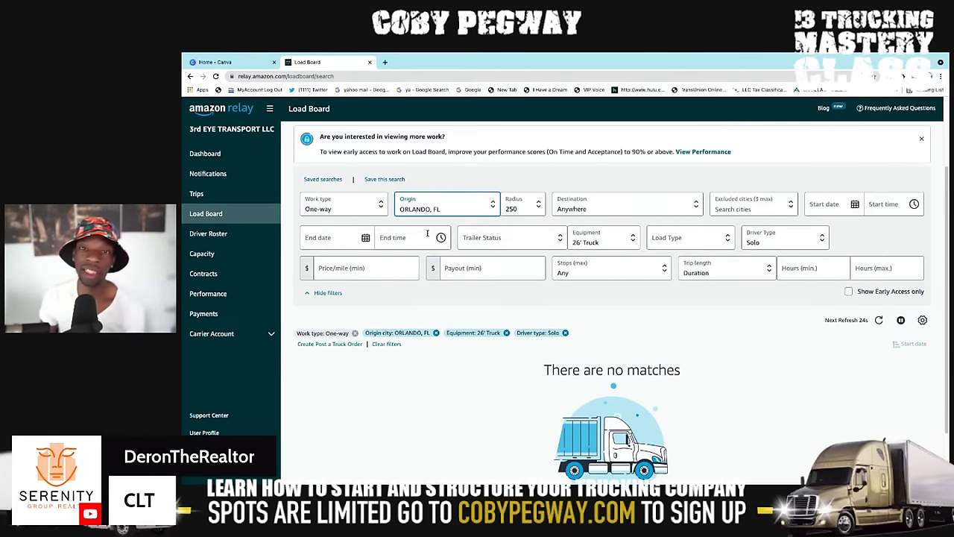
scroll(432, 268, "down", 1)
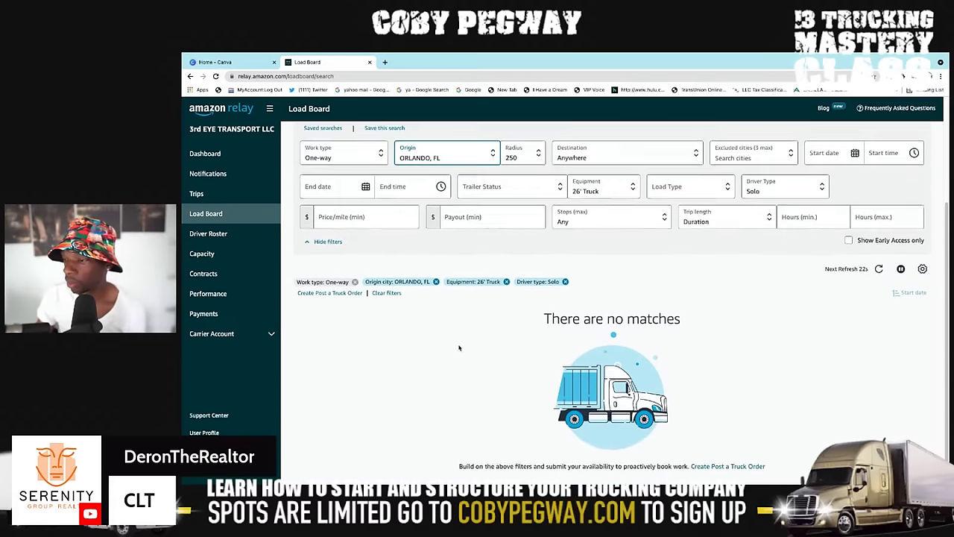
- Set the search origin to San Bernardino, CA and look through the deadhead, routes and pay of its direct and similar matches
scroll(464, 356, "up", 2)
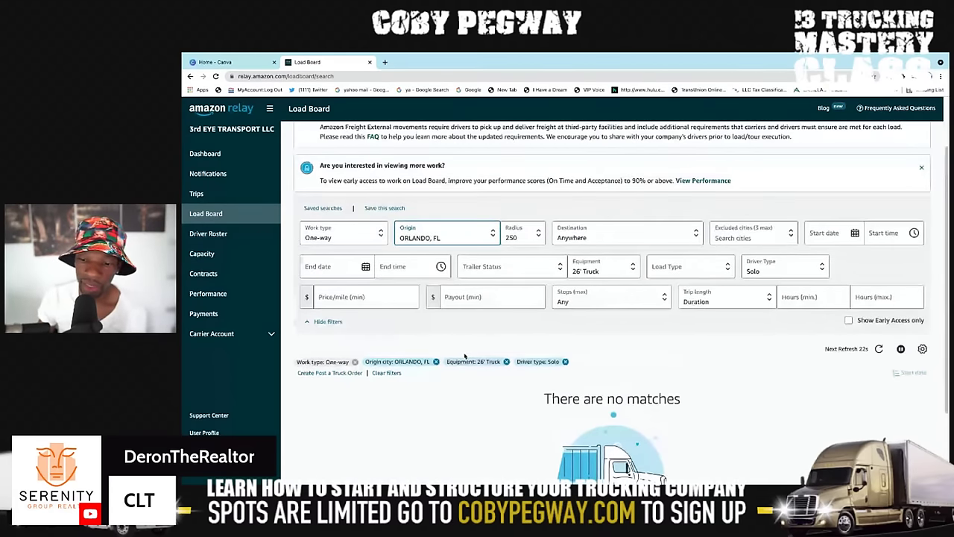
scroll(464, 356, "up", 1)
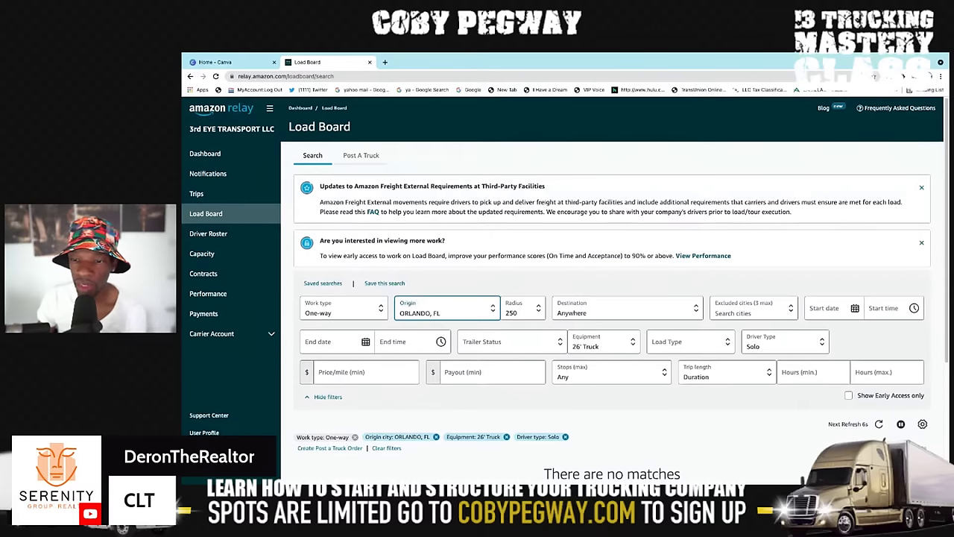
left_click(425, 313)
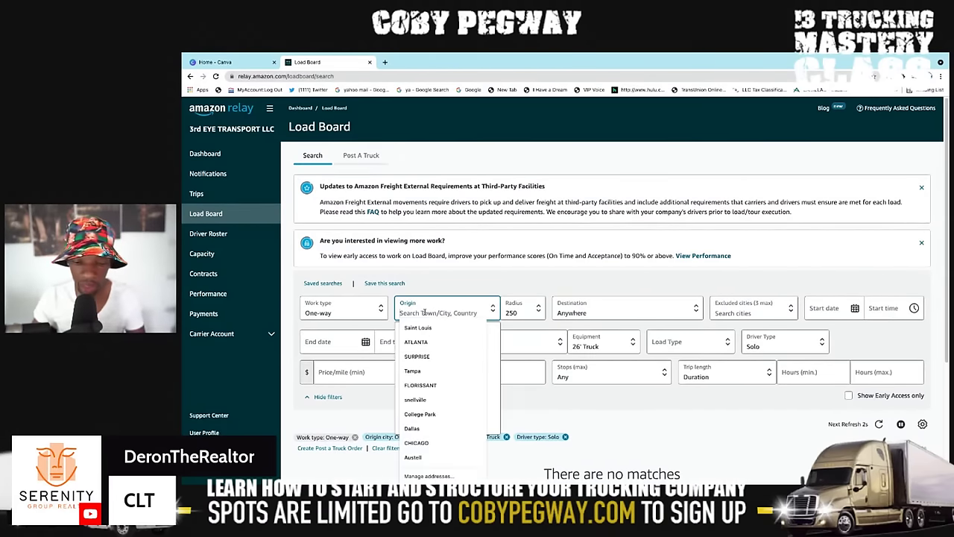
type("san")
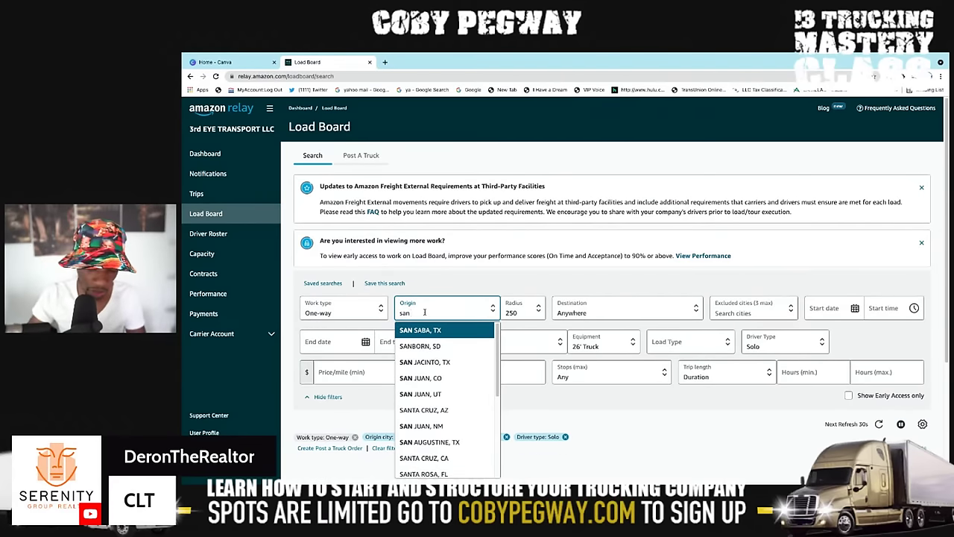
type(" ban")
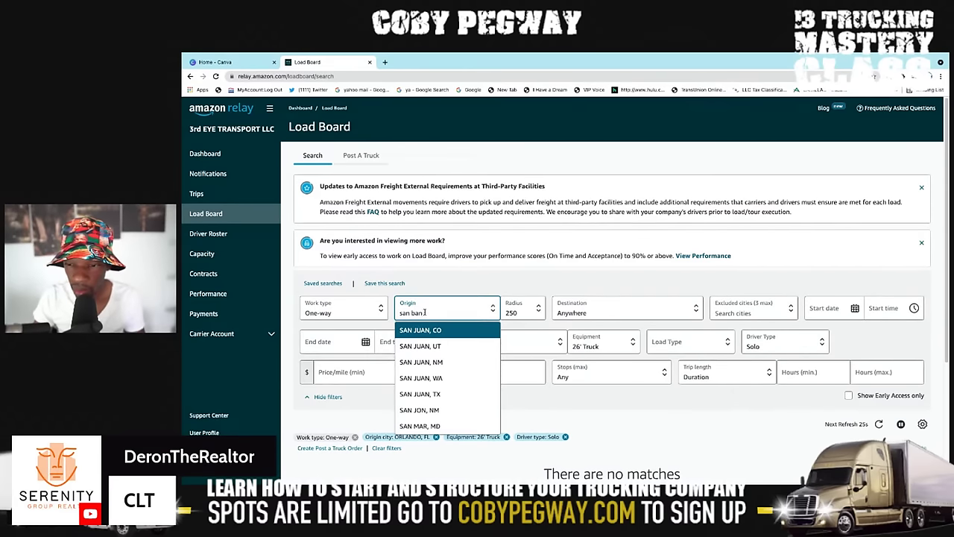
key("BackSpace")
key("BackSpace")
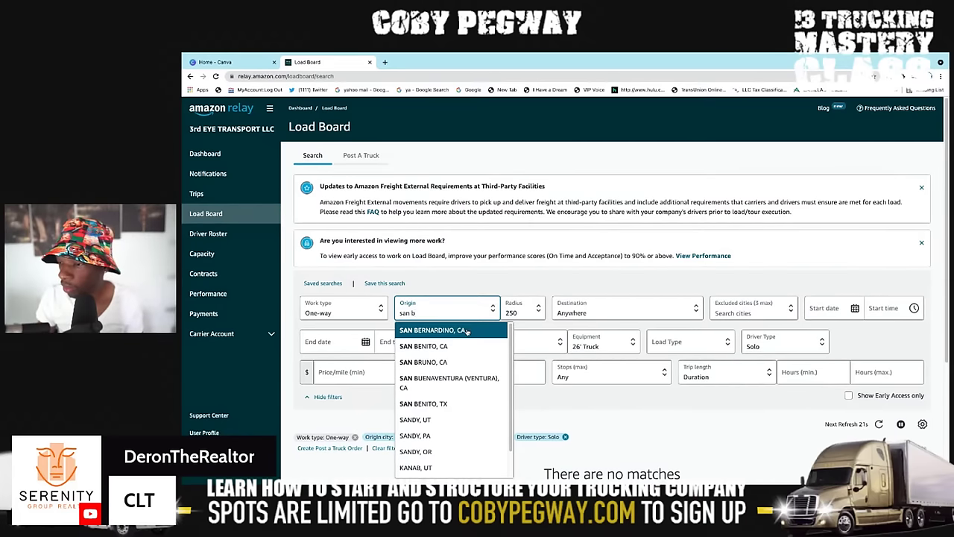
key("Return")
scroll(396, 313, "down", 1)
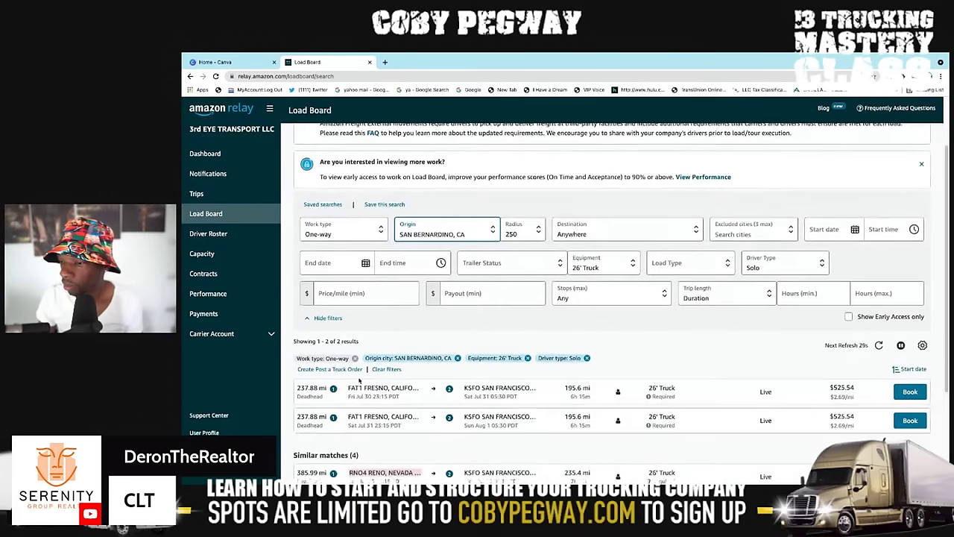
scroll(332, 382, "down", 2)
scroll(351, 380, "up", 2)
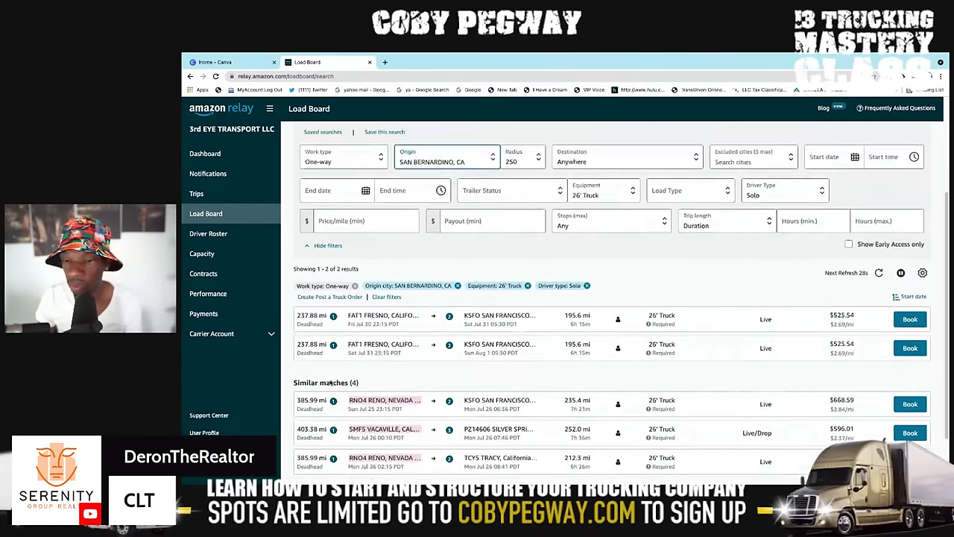